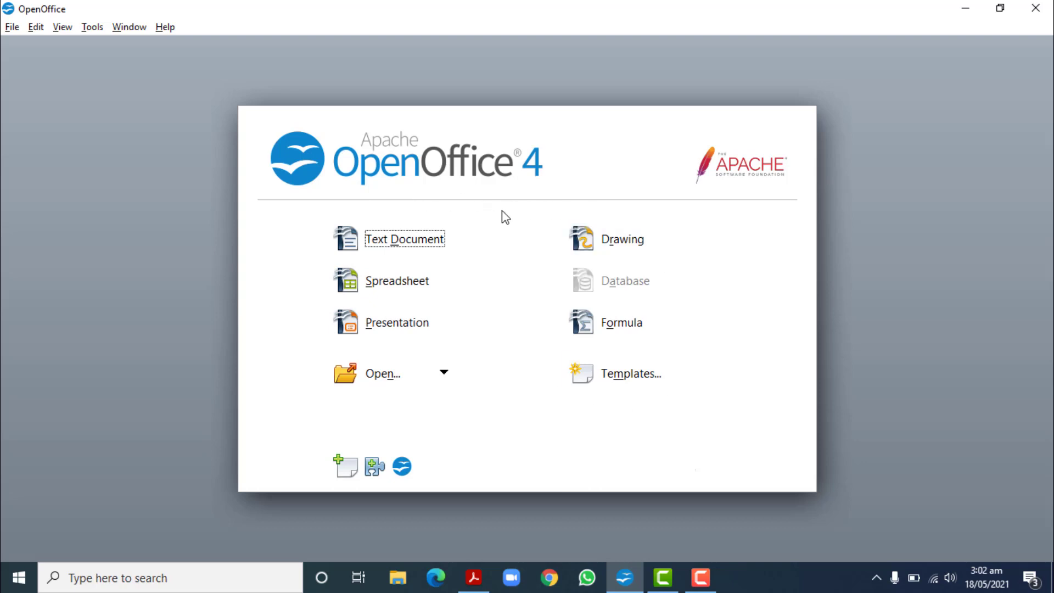
# Create a new text document.
pyautogui.click(382, 240)
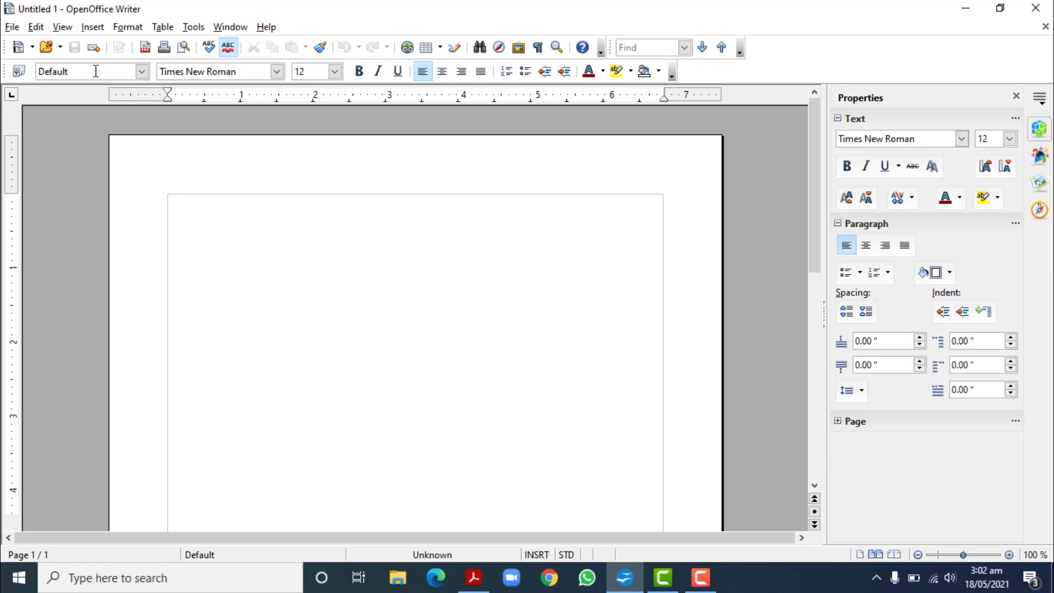
pyautogui.click(36, 27)
pyautogui.moveTo(62, 27)
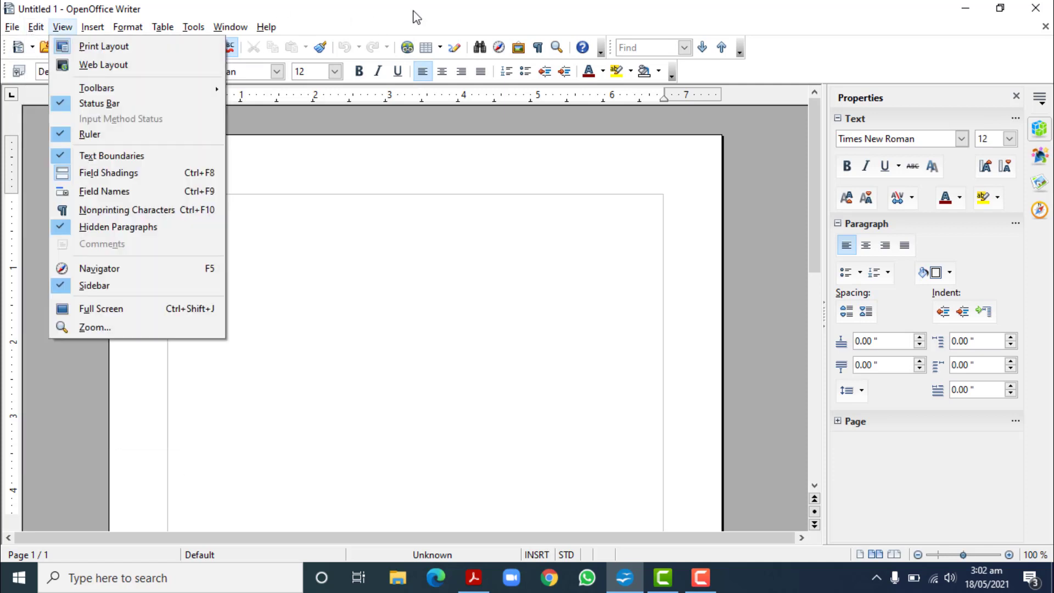
pyautogui.click(275, 156)
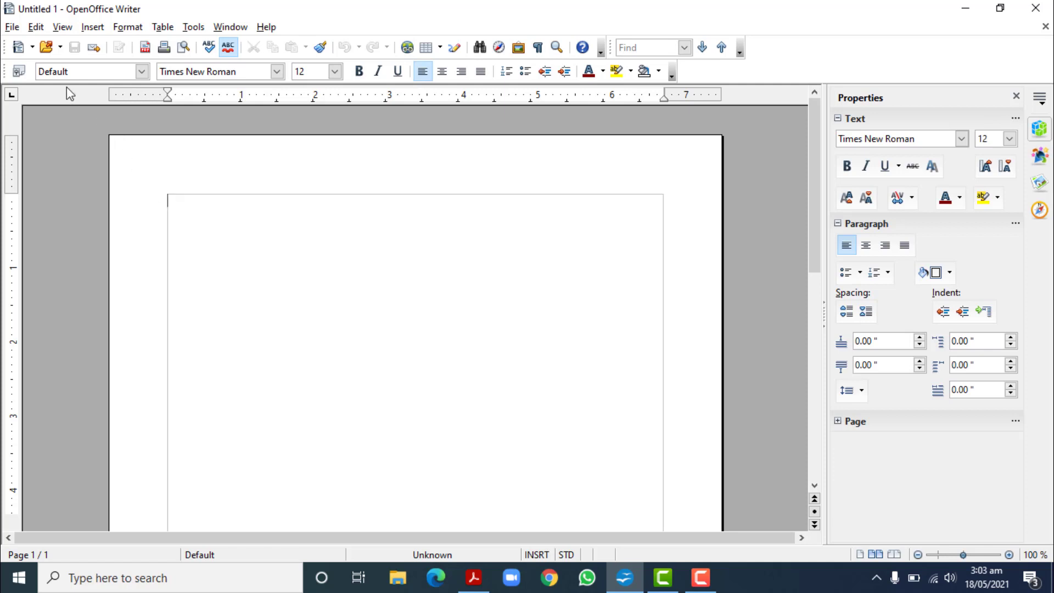
# Hide the text boundaries on the page and turn them back on.
pyautogui.click(62, 27)
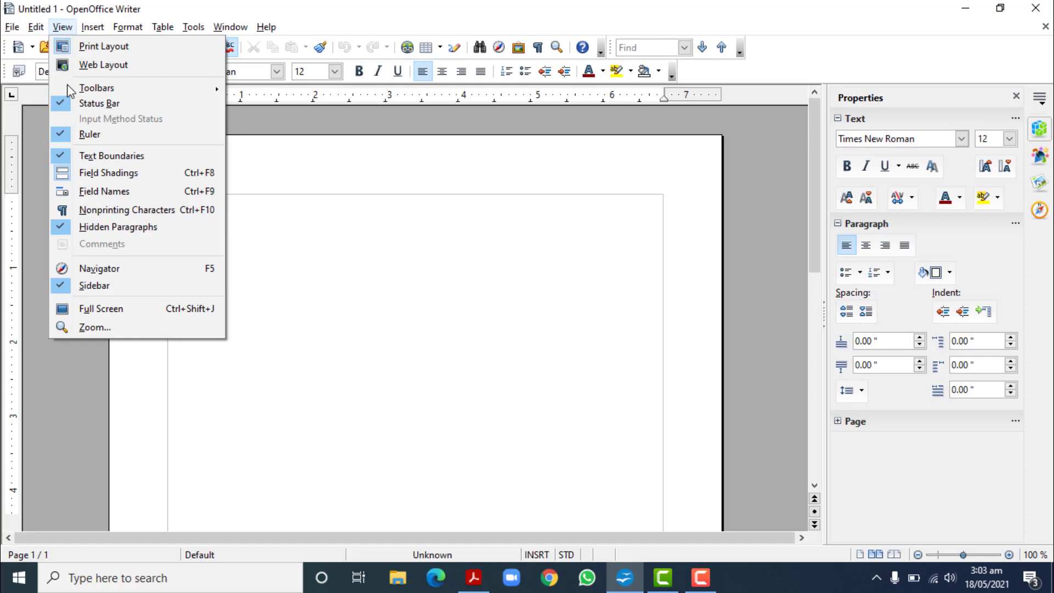
pyautogui.click(72, 158)
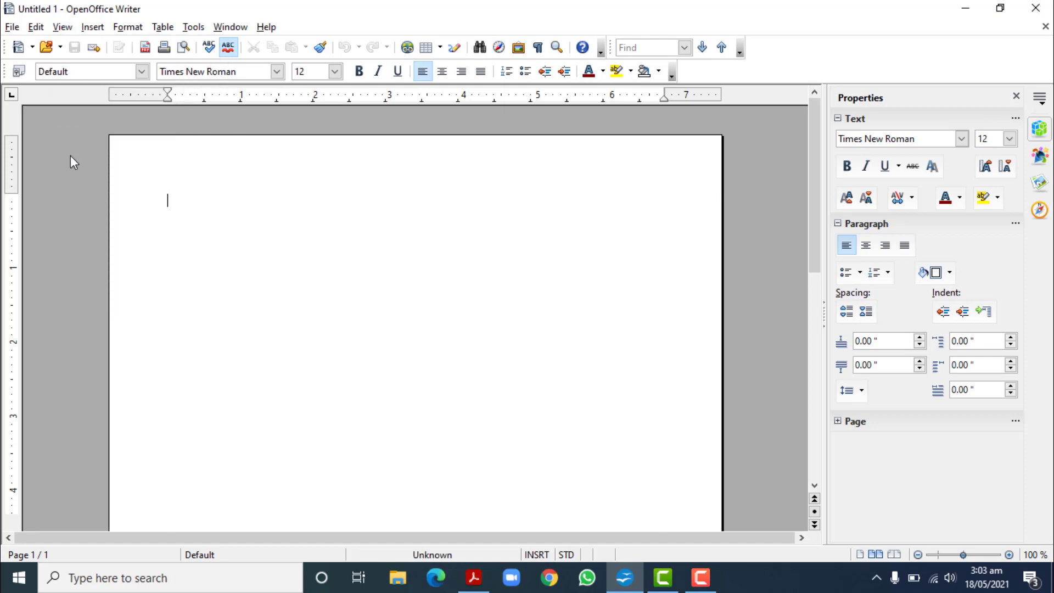
pyautogui.click(64, 28)
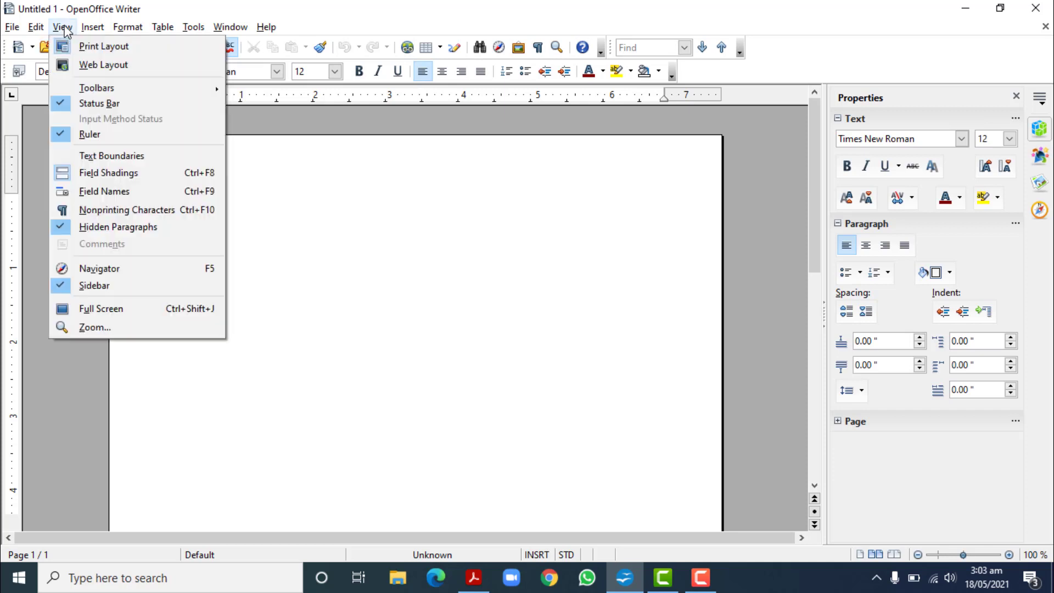
pyautogui.click(82, 156)
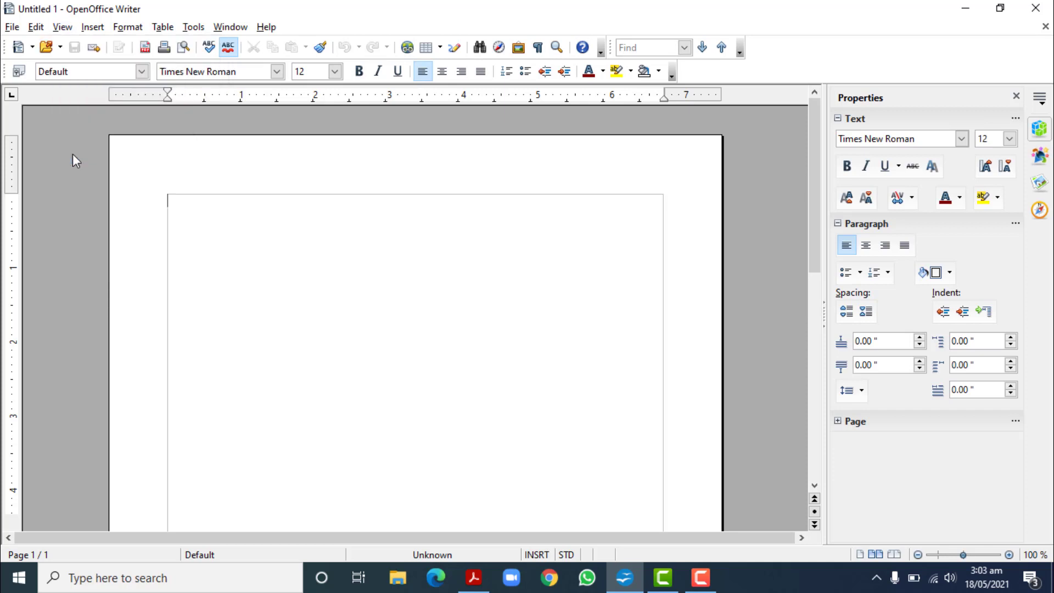
pyautogui.click(12, 29)
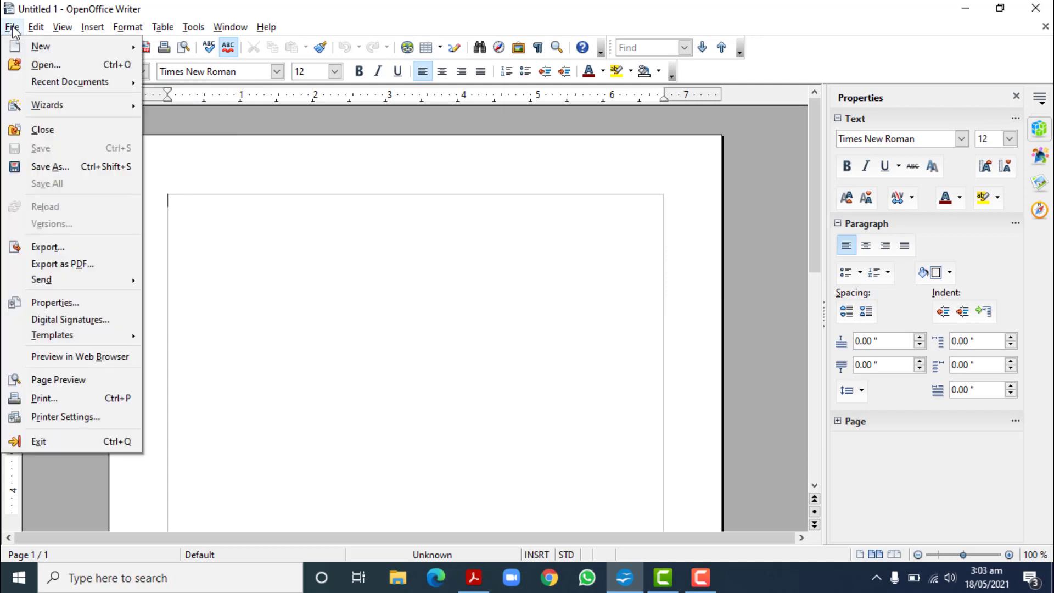
pyautogui.moveTo(17, 46)
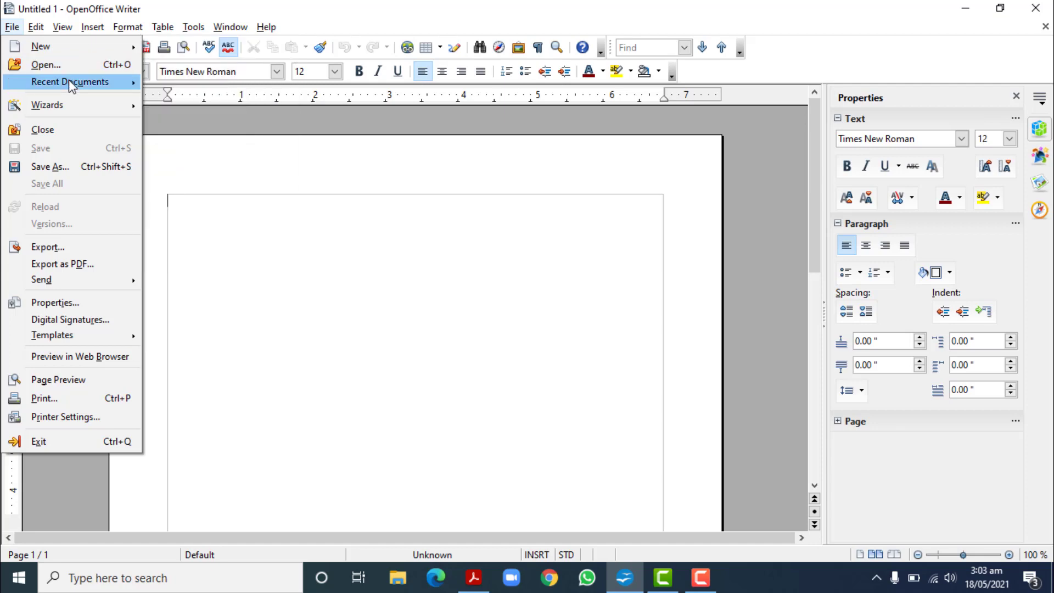
pyautogui.moveTo(71, 85)
pyautogui.moveTo(35, 27)
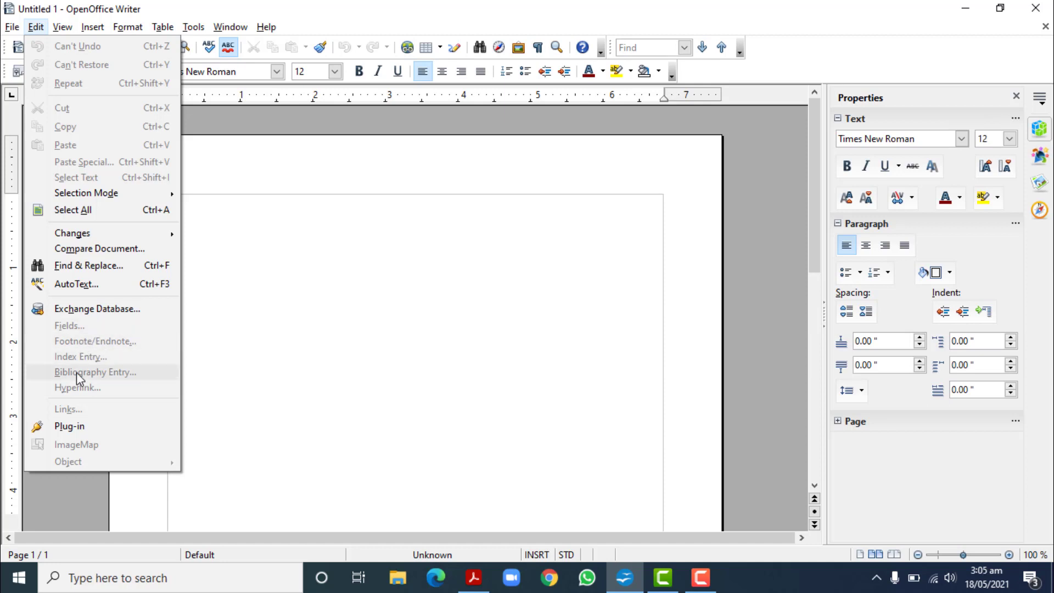
# Switch the document view to Web Layout and return it to Print Layout.
pyautogui.moveTo(68, 32)
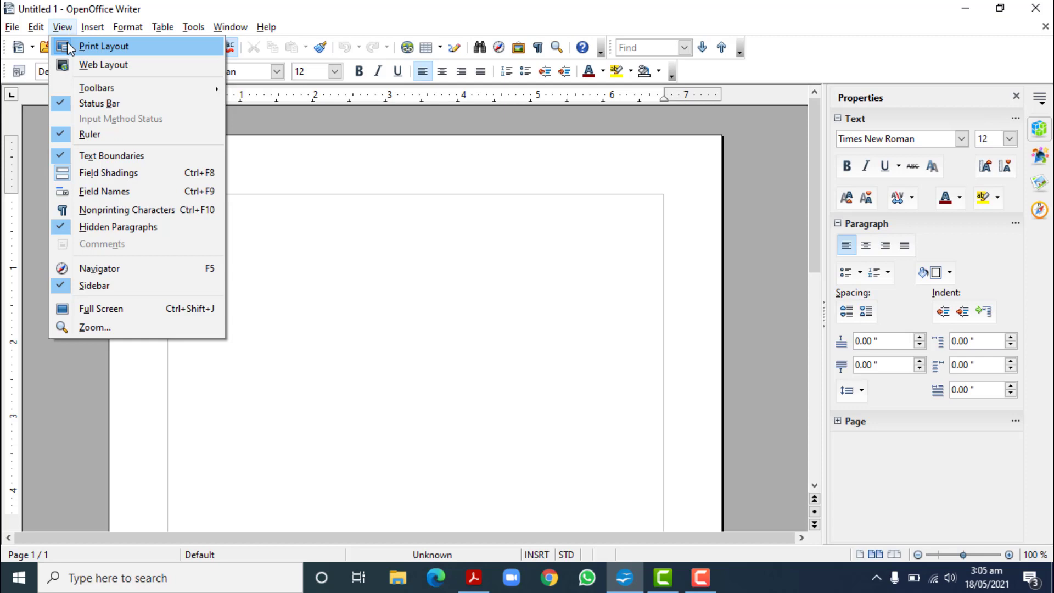
pyautogui.click(99, 66)
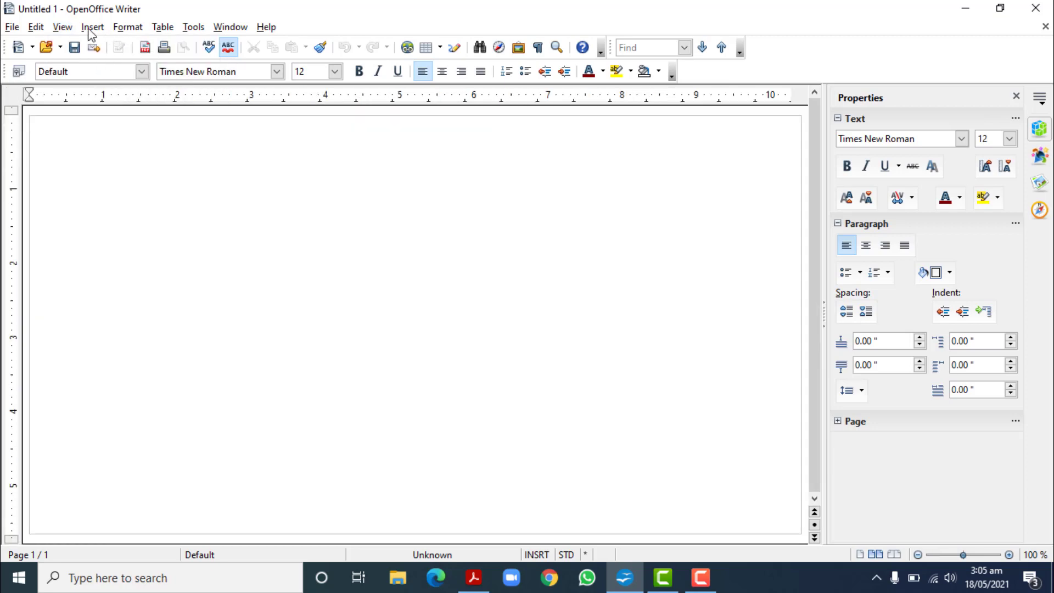
pyautogui.click(62, 27)
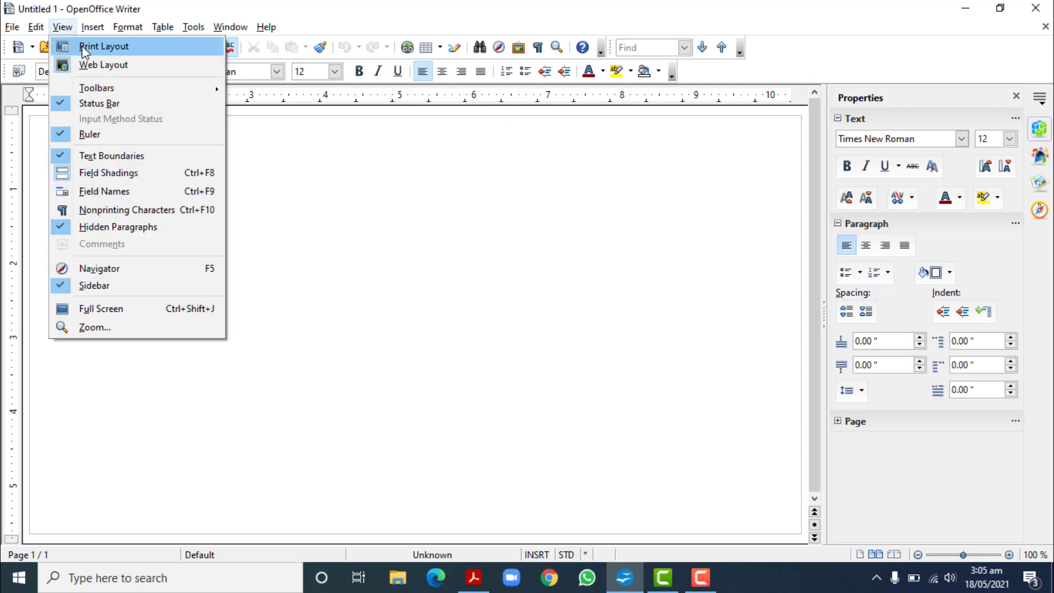
pyautogui.click(83, 45)
# Show the floating Bullets and Numbering toolbar and close it again.
pyautogui.click(61, 29)
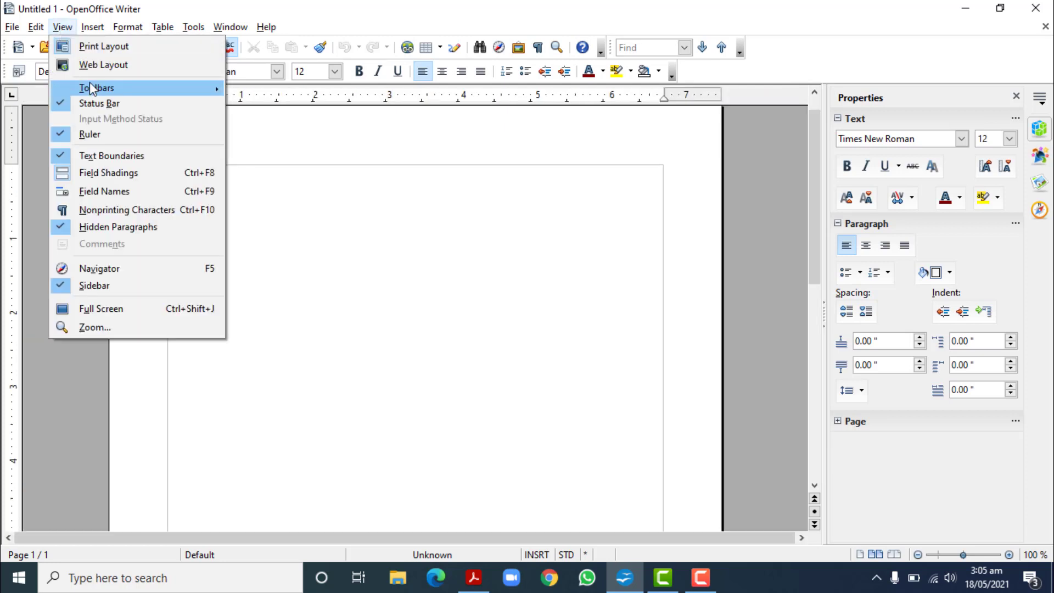
pyautogui.moveTo(93, 87)
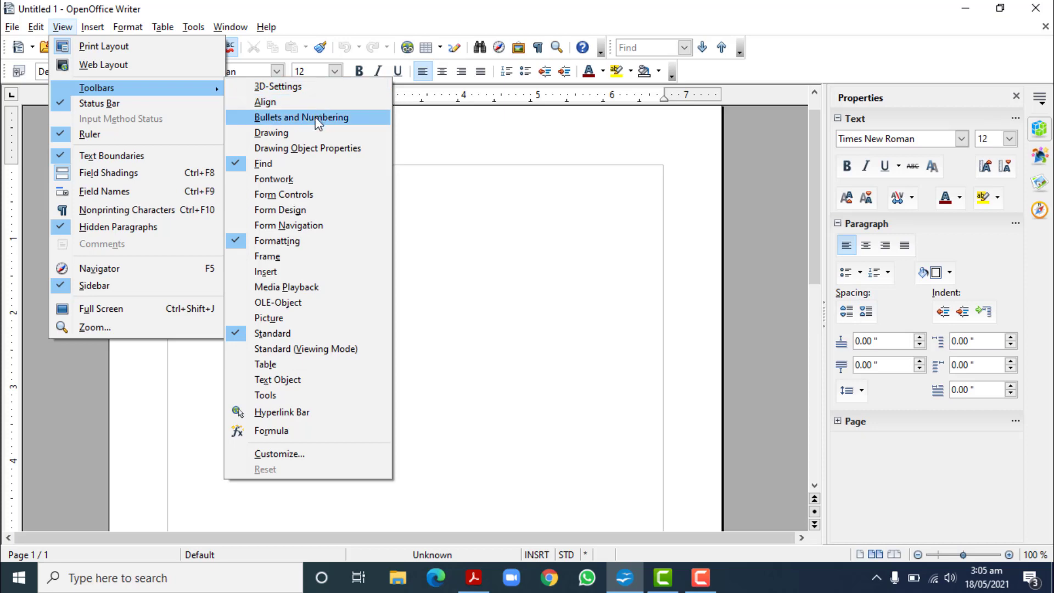
pyautogui.click(283, 120)
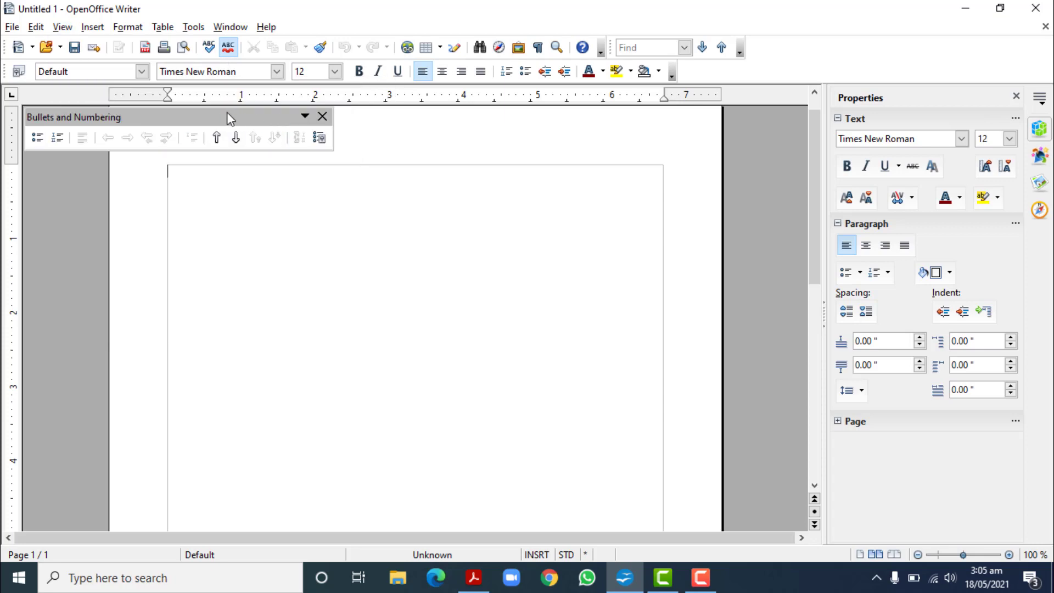
pyautogui.click(322, 116)
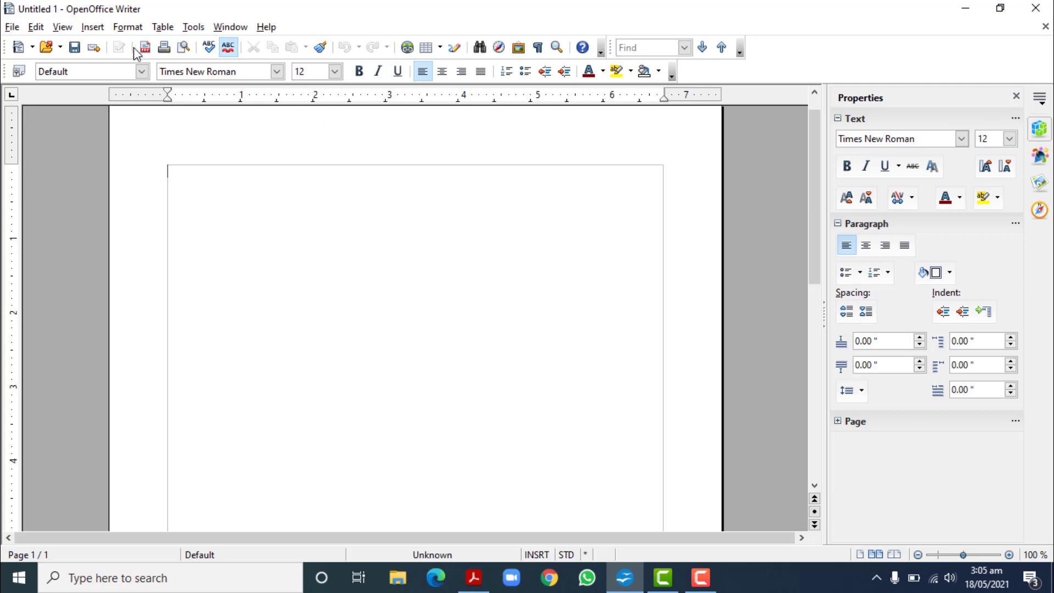
# Hide the status bar and turn it back on.
pyautogui.click(62, 27)
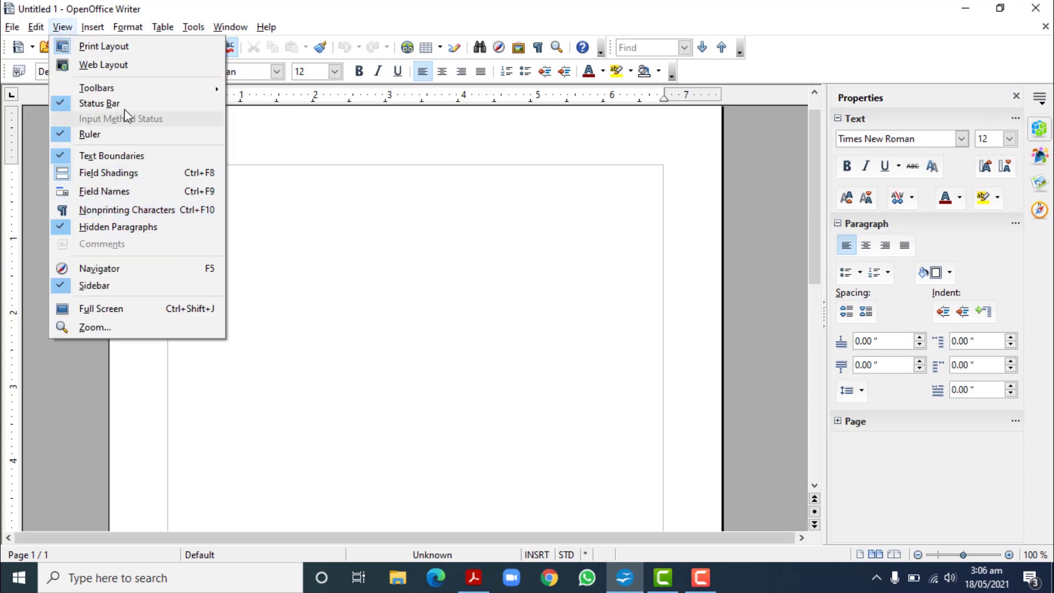
pyautogui.moveTo(143, 89)
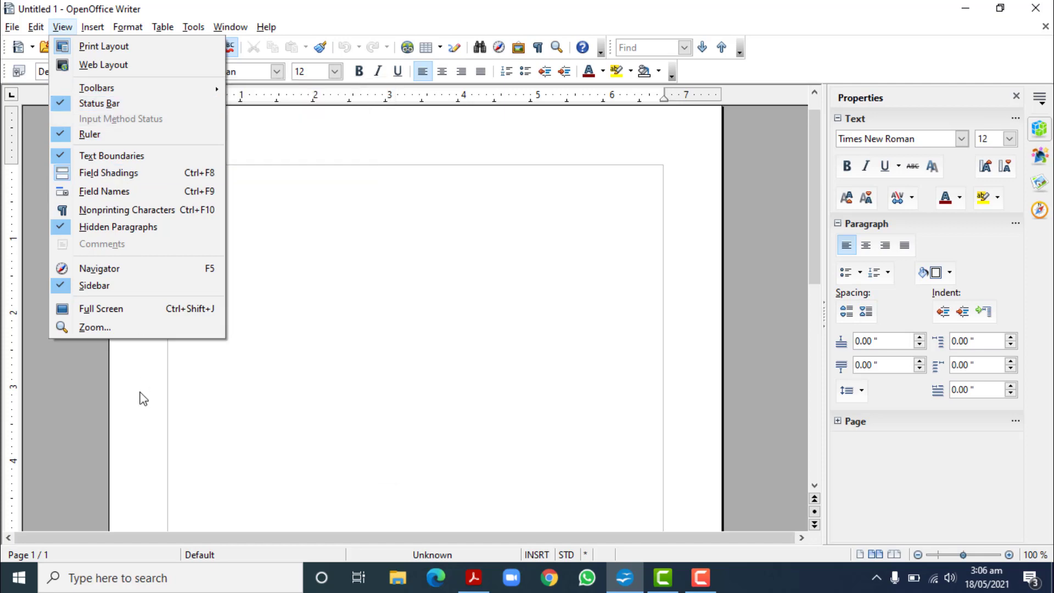
pyautogui.click(64, 104)
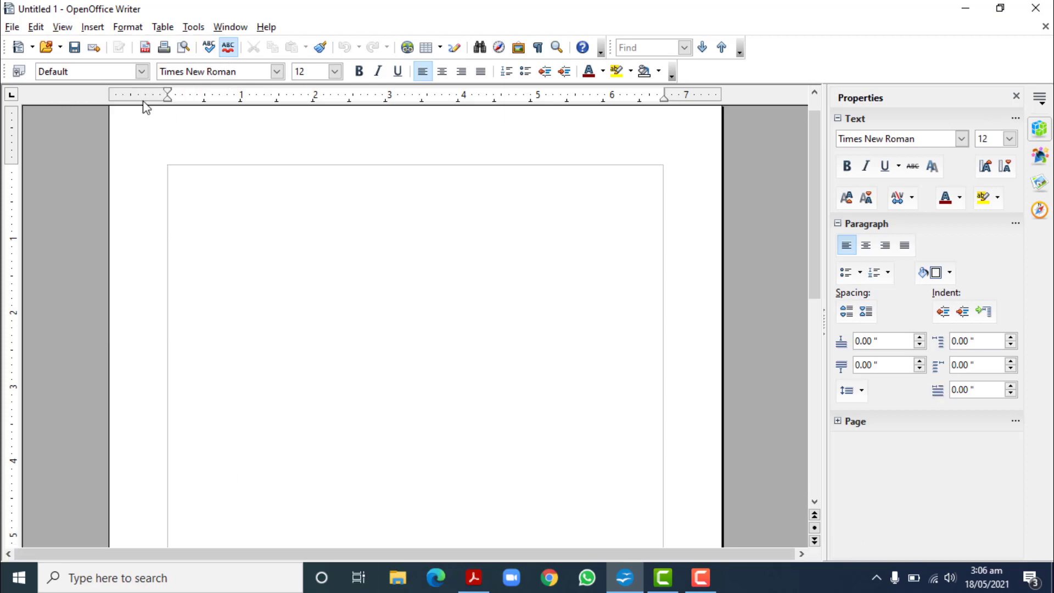
pyautogui.click(62, 27)
pyautogui.click(71, 104)
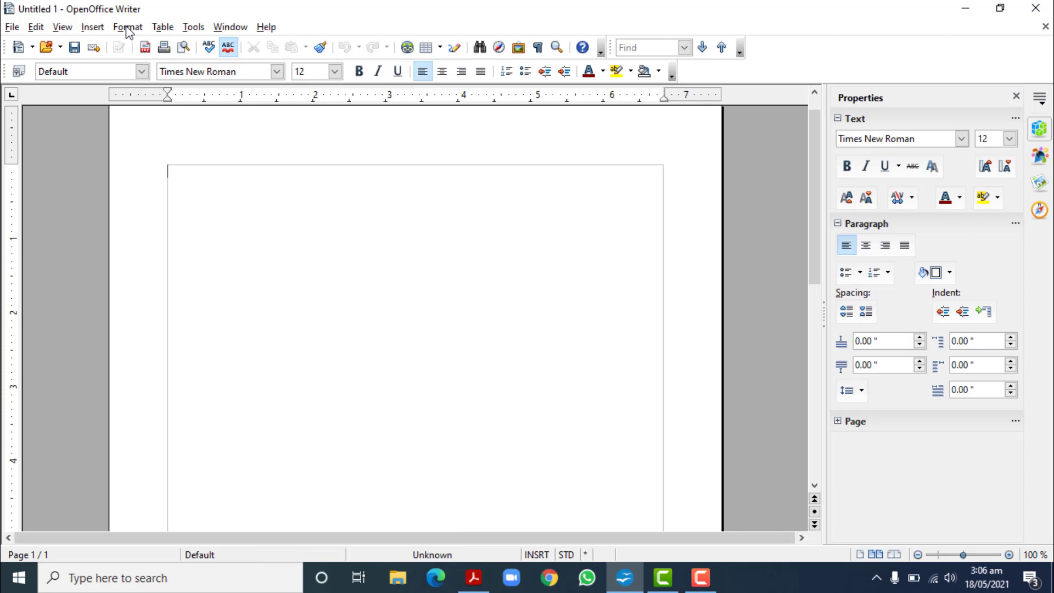
# Hide the rulers around the page and turn them back on.
pyautogui.click(62, 27)
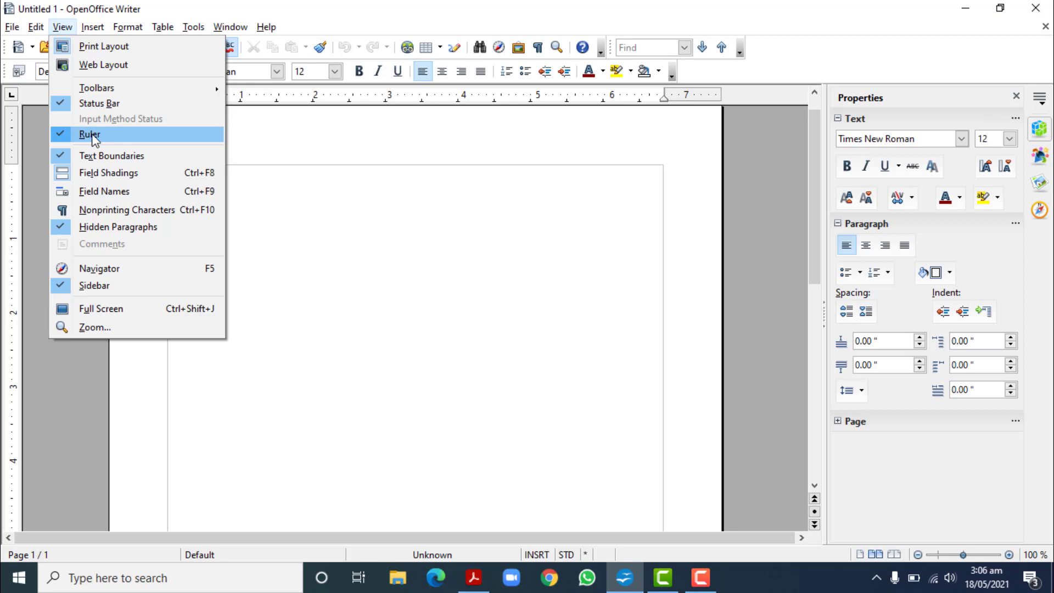
pyautogui.click(73, 135)
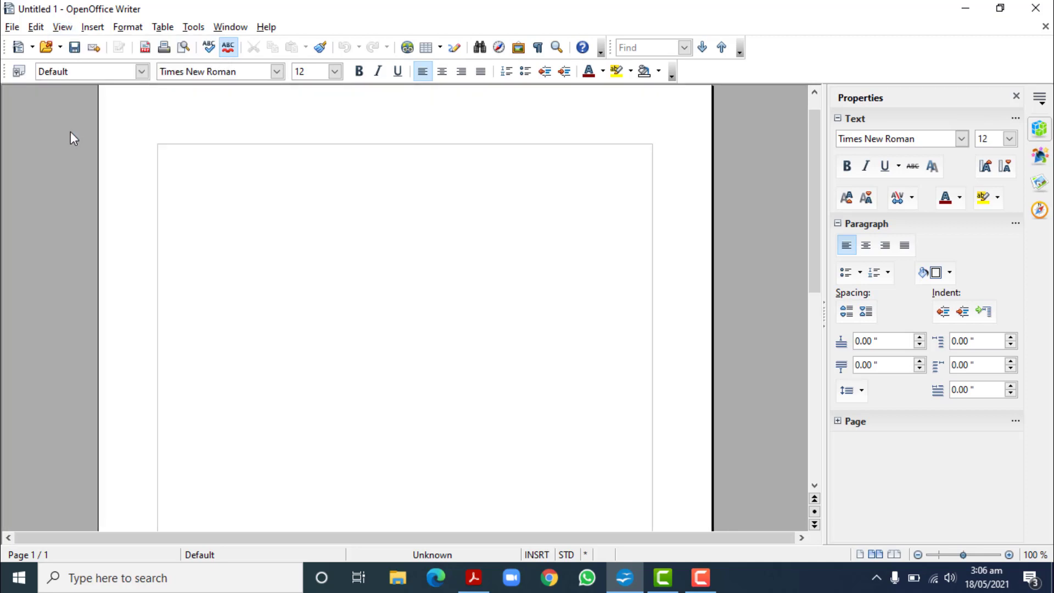
pyautogui.click(65, 28)
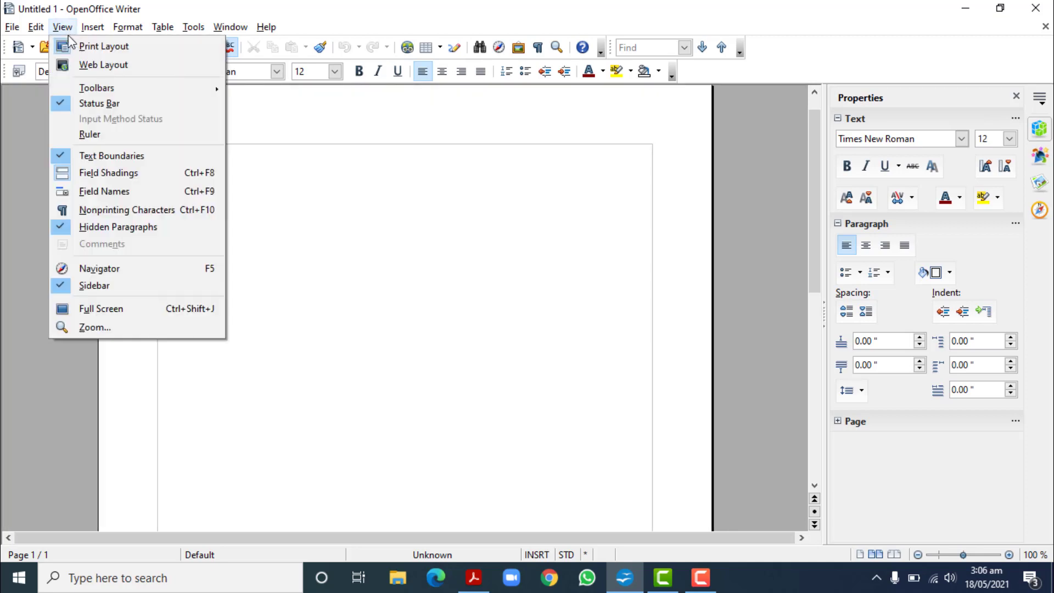
pyautogui.click(75, 138)
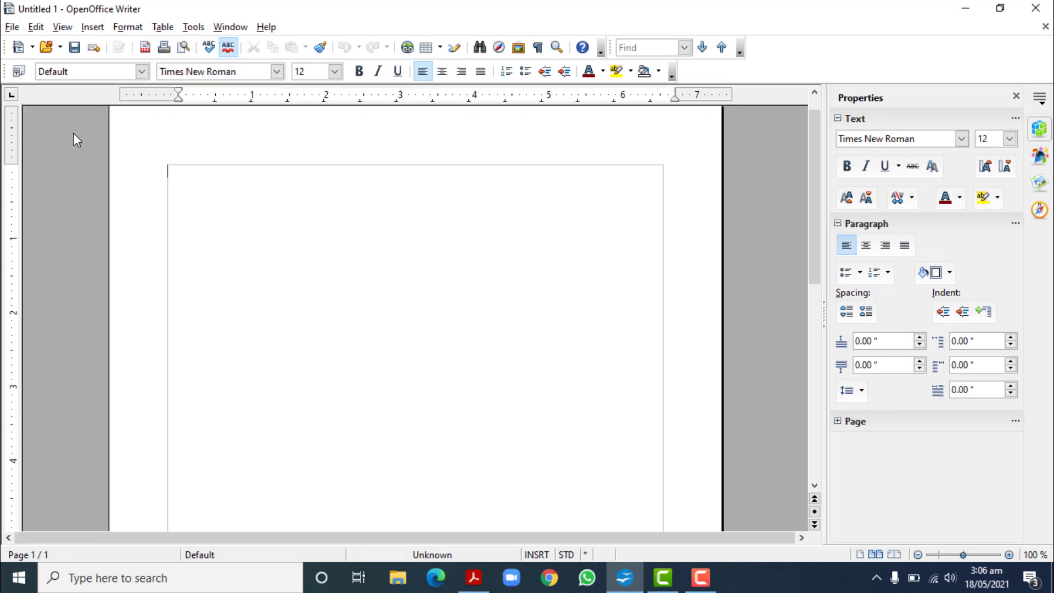
# Hide the Properties sidebar and bring it back.
pyautogui.click(63, 28)
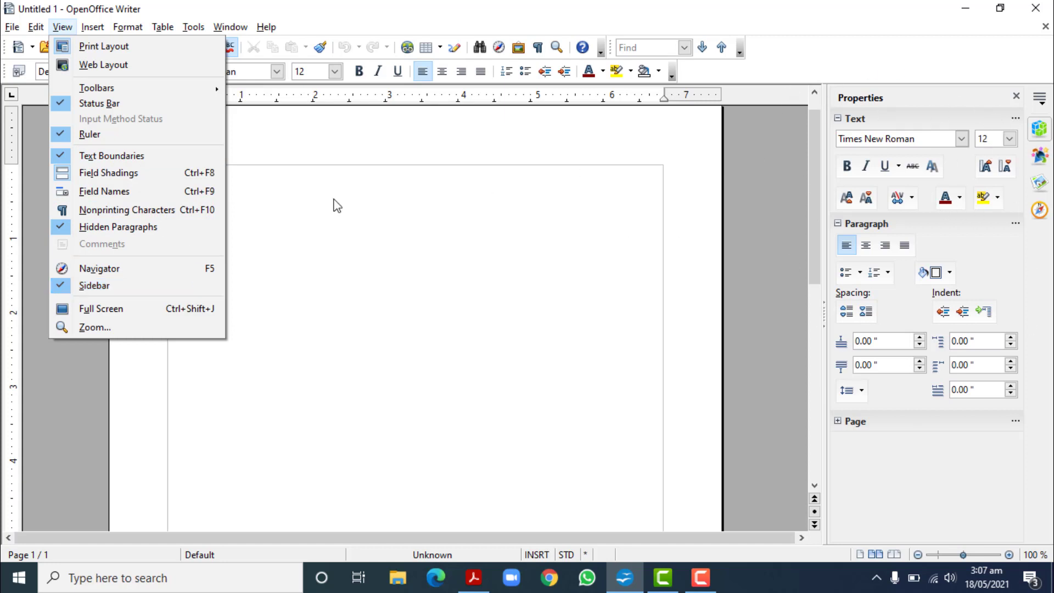
pyautogui.click(94, 286)
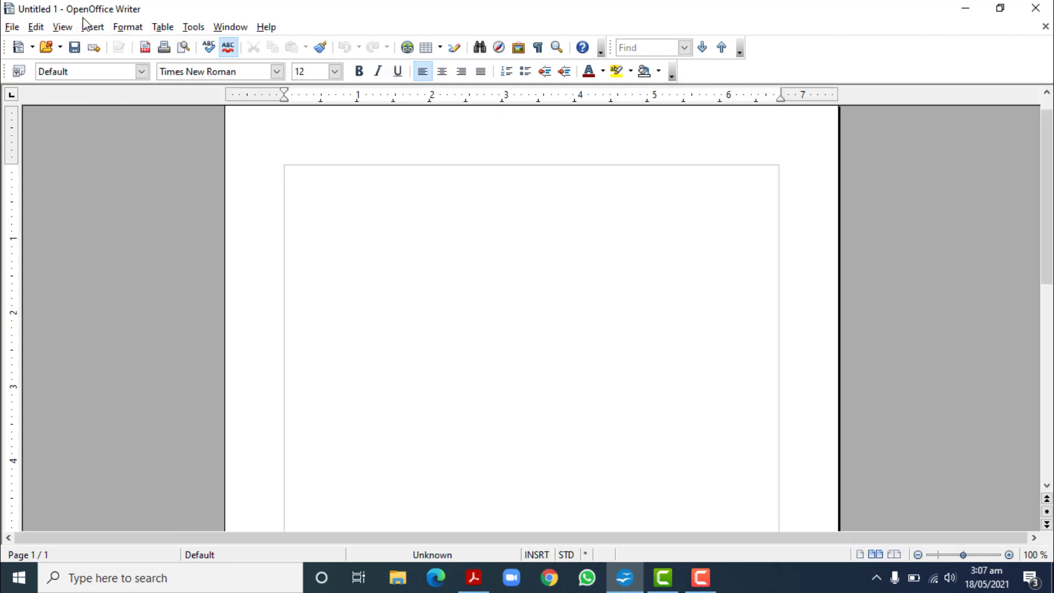
pyautogui.hotkey('alt', 'v')
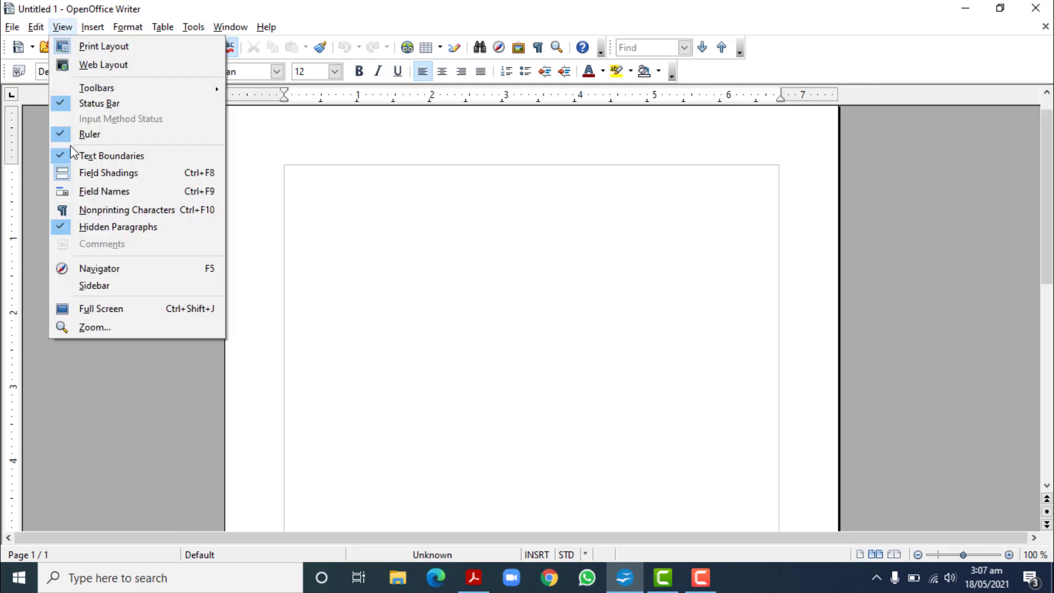
pyautogui.click(89, 285)
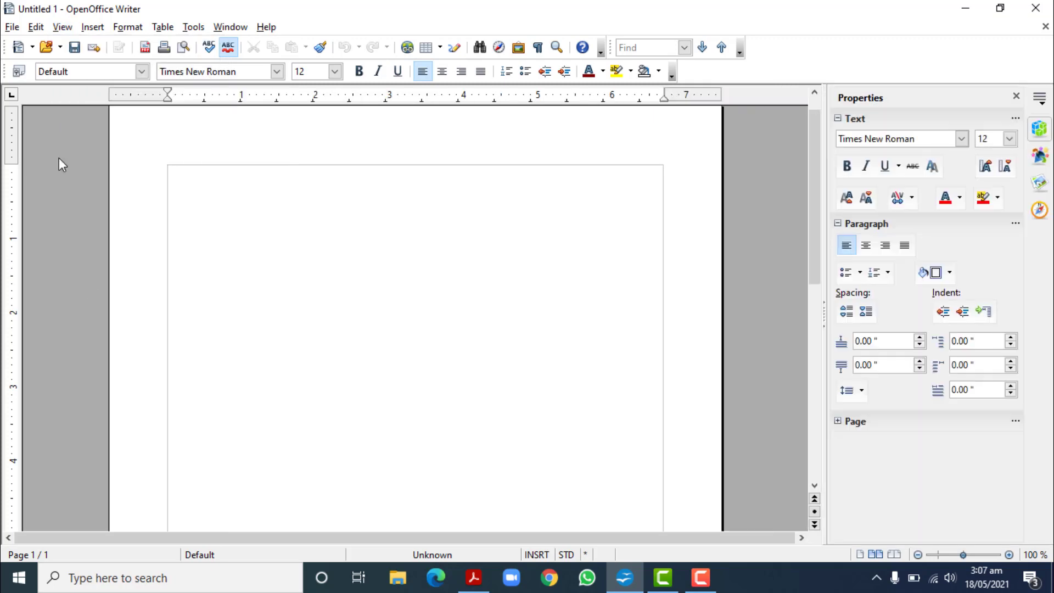
pyautogui.click(95, 28)
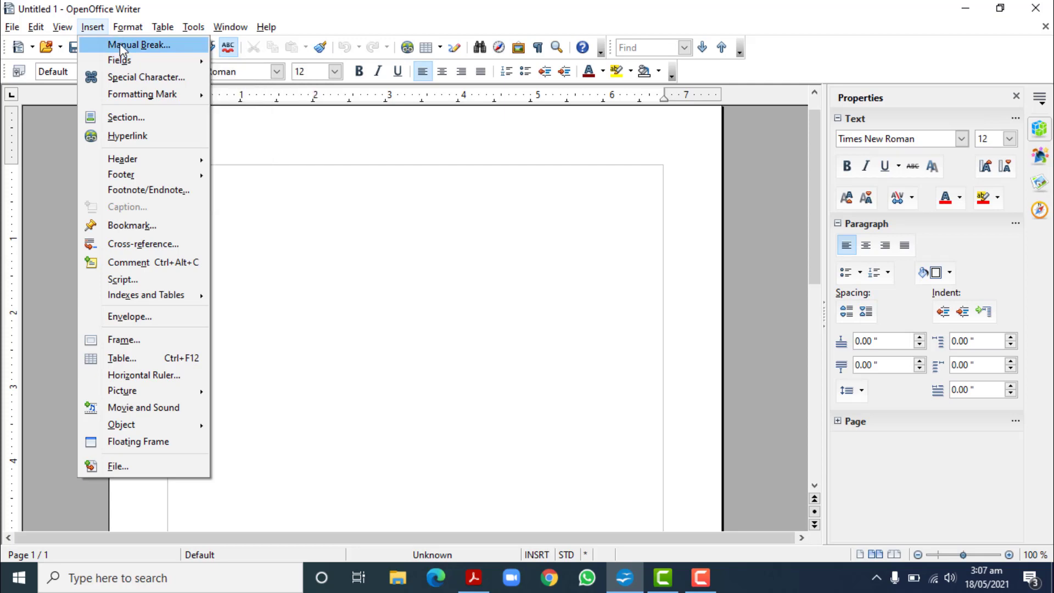
pyautogui.moveTo(123, 64)
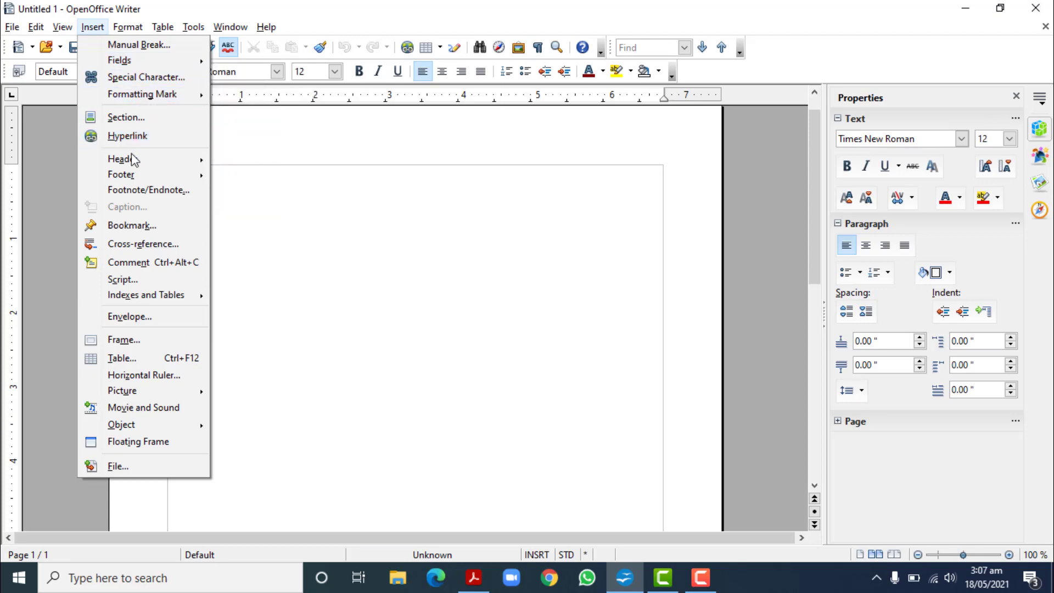
pyautogui.moveTo(128, 163)
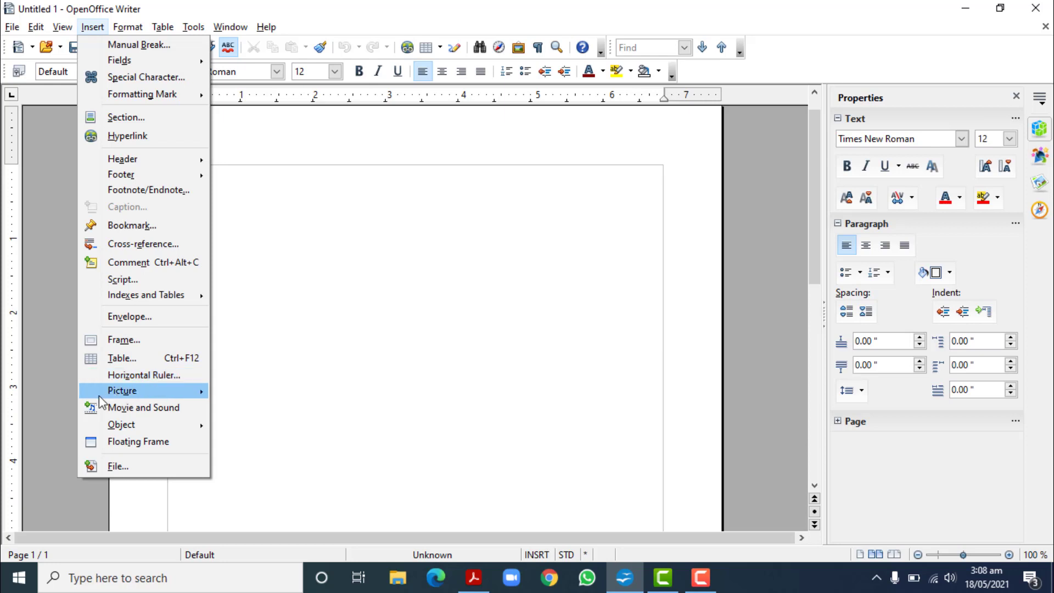
pyautogui.moveTo(123, 395)
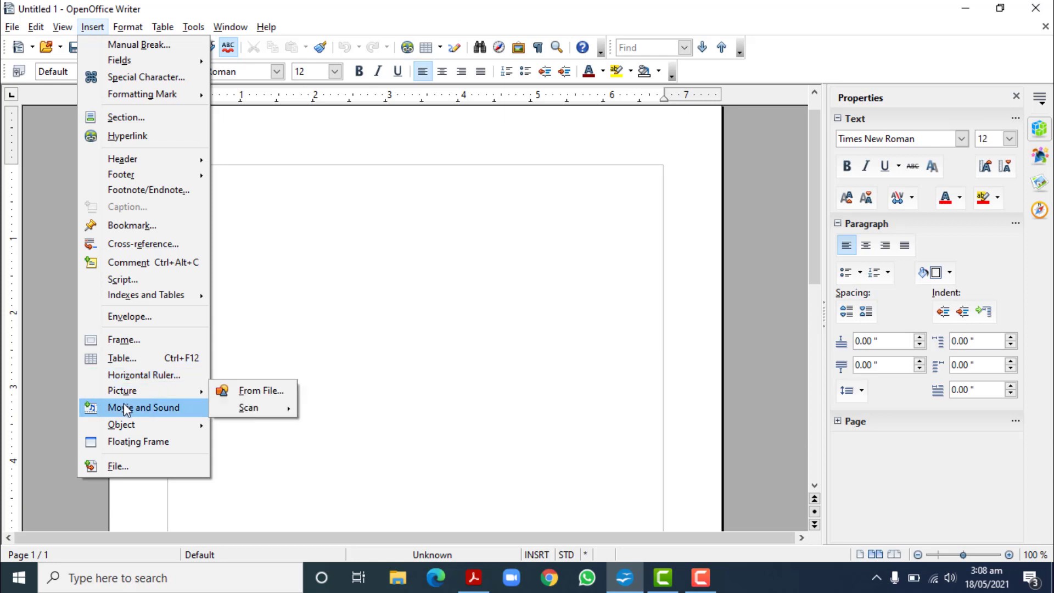
# Open the Character formatting dialog and bring up its font effects settings.
pyautogui.moveTo(128, 29)
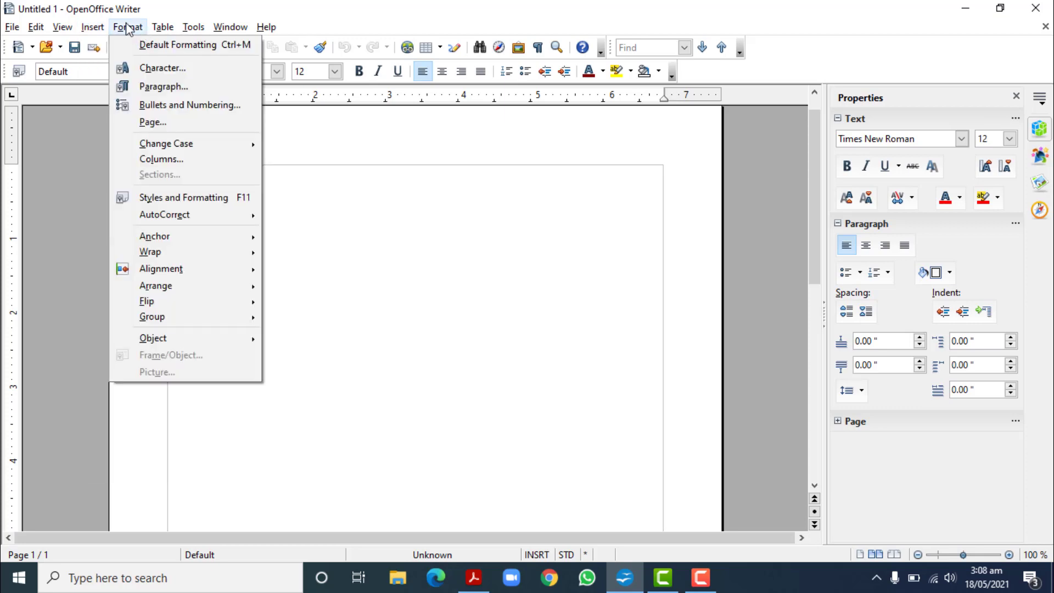
pyautogui.click(161, 67)
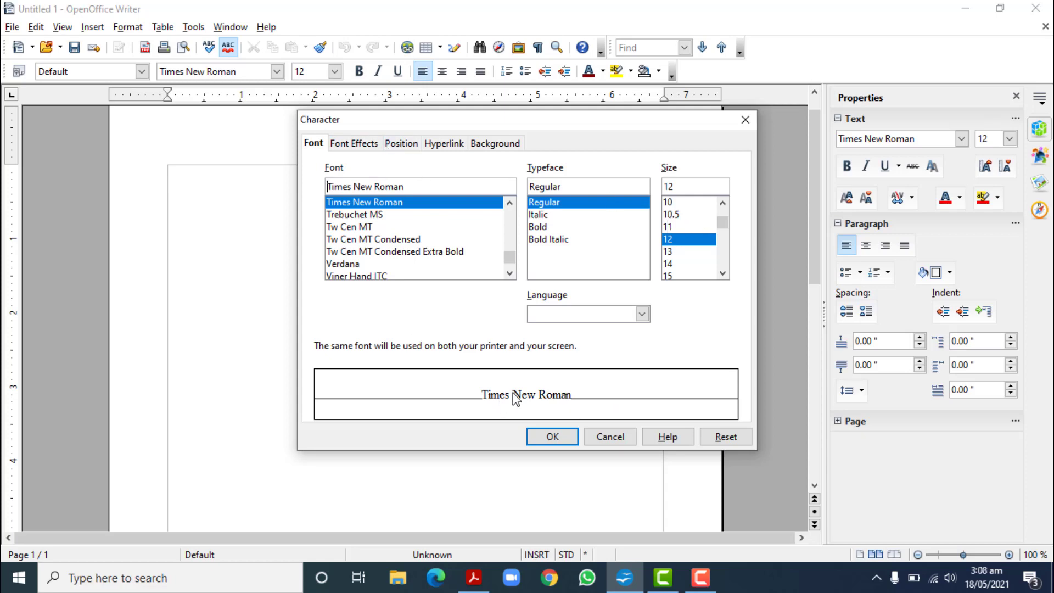
pyautogui.click(357, 144)
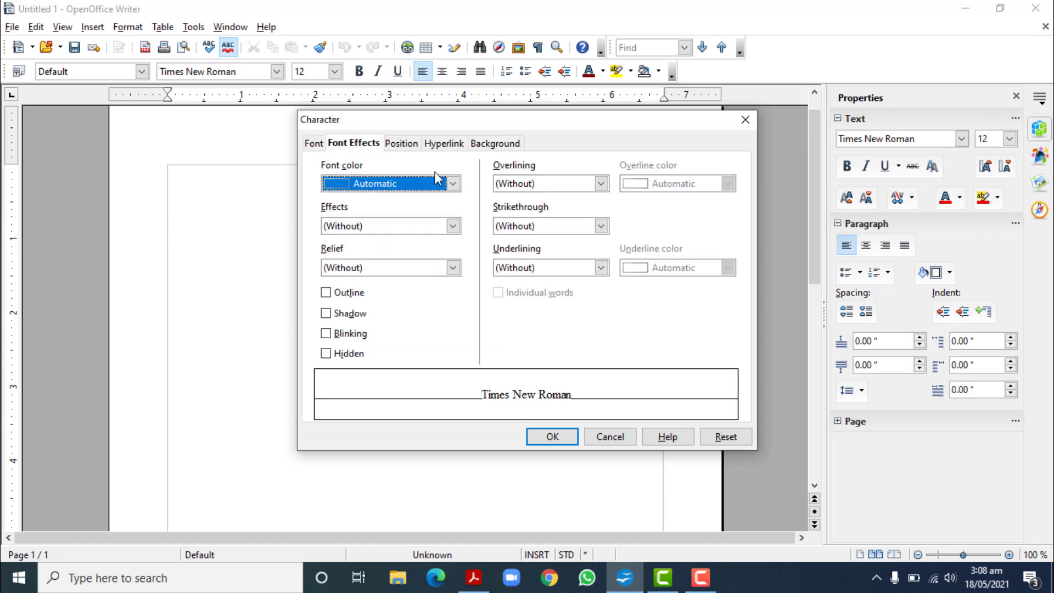
# Look through the available choices for font color, effects, relief, blinking and overlining in the font effects settings.
pyautogui.click(453, 184)
pyautogui.click(453, 184)
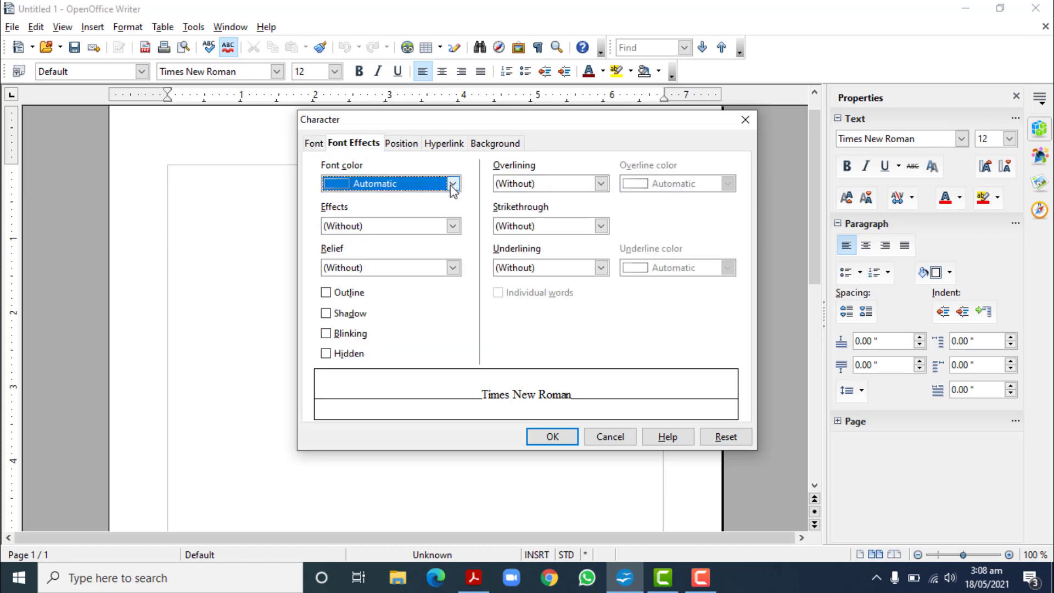
pyautogui.click(453, 226)
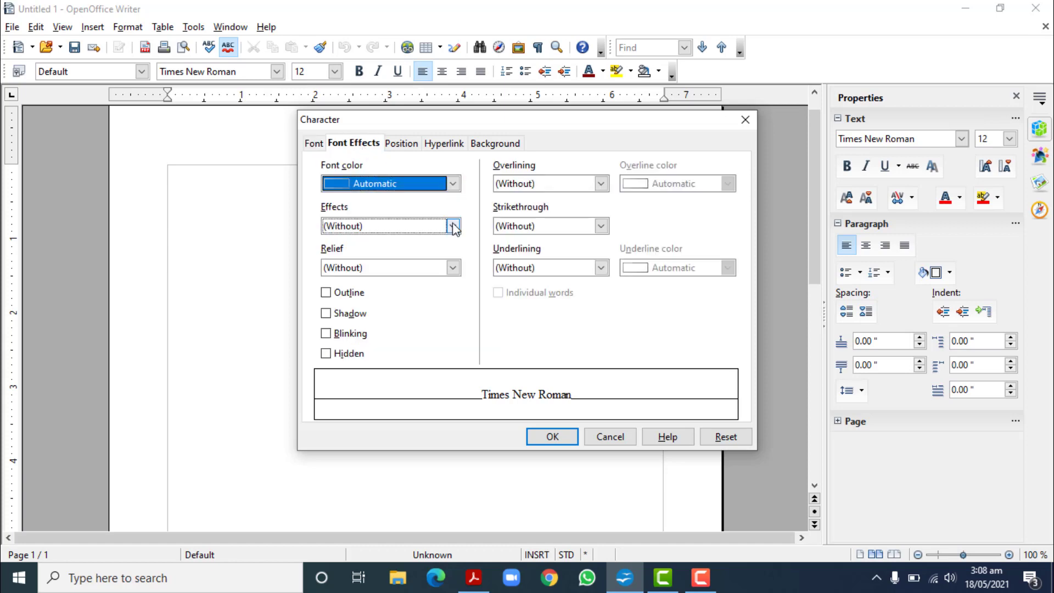
pyautogui.click(453, 268)
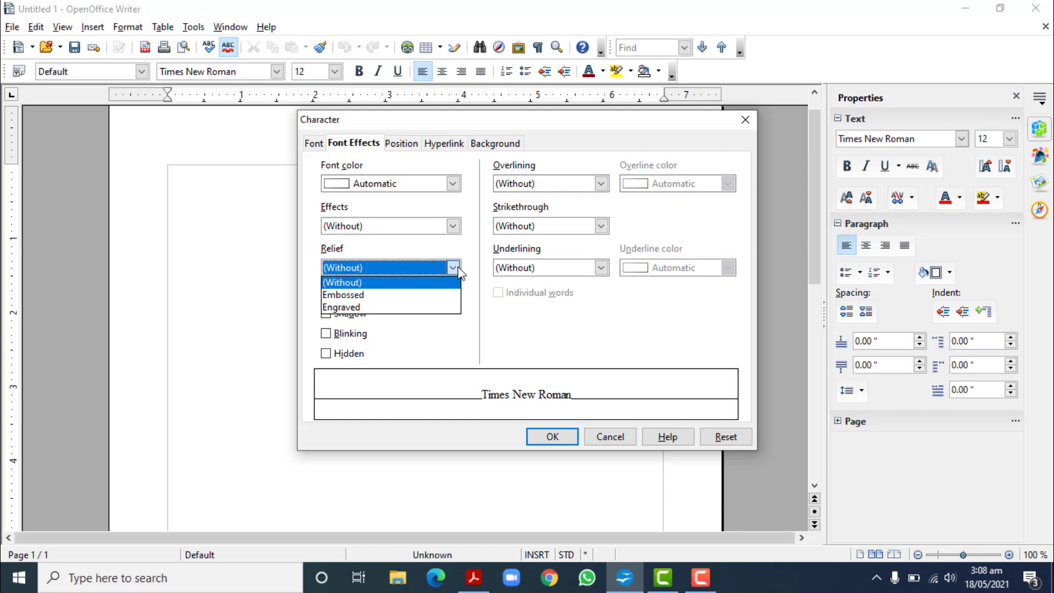
pyautogui.click(455, 268)
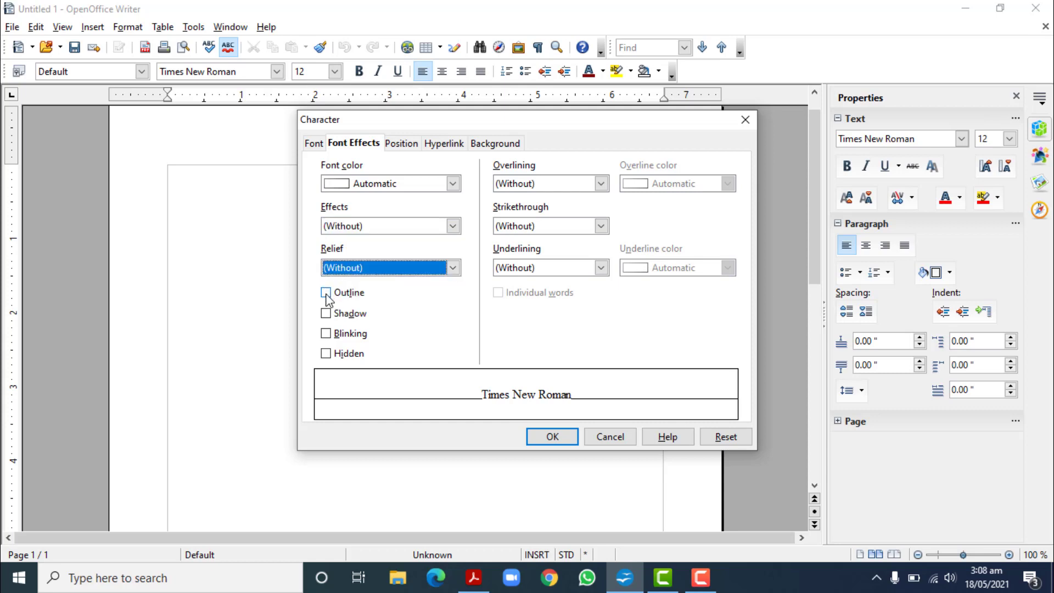
pyautogui.click(326, 333)
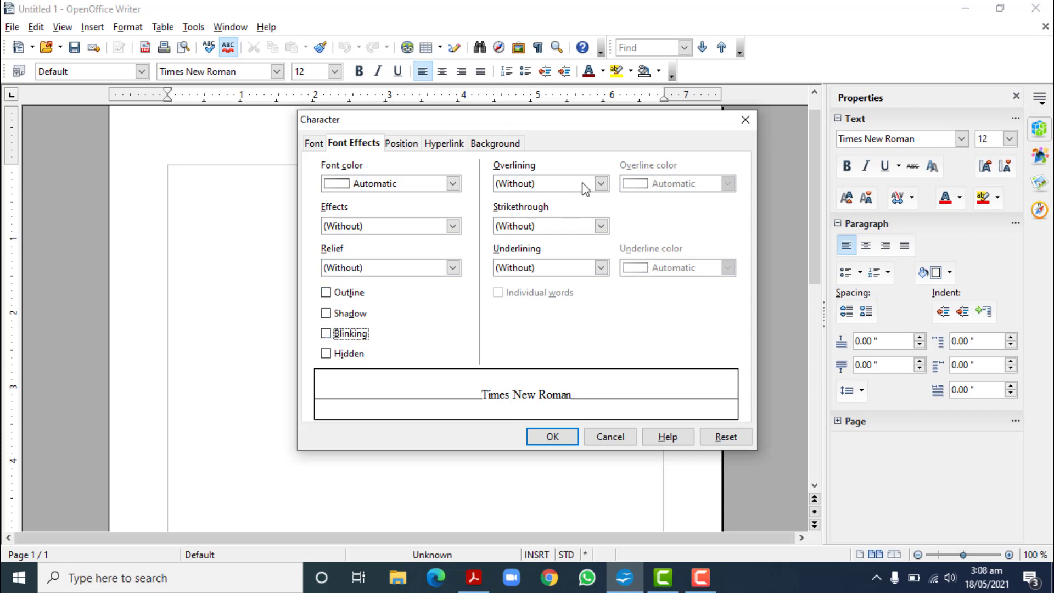
pyautogui.click(601, 183)
pyautogui.click(600, 183)
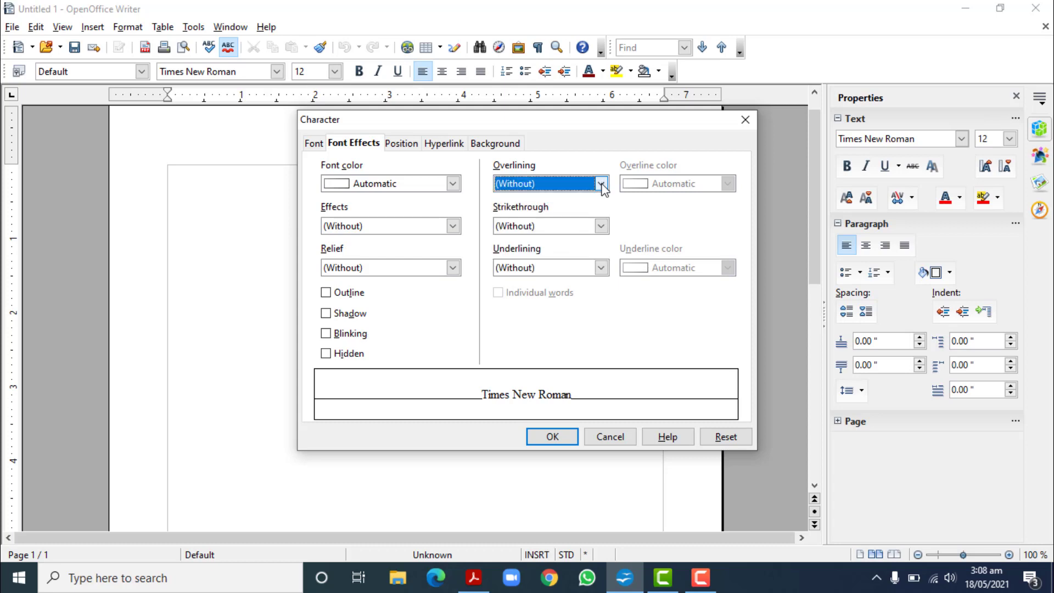
# Preview Single and Double strikethrough before restoring it to (Without), and look at the available underlining styles.
pyautogui.click(601, 226)
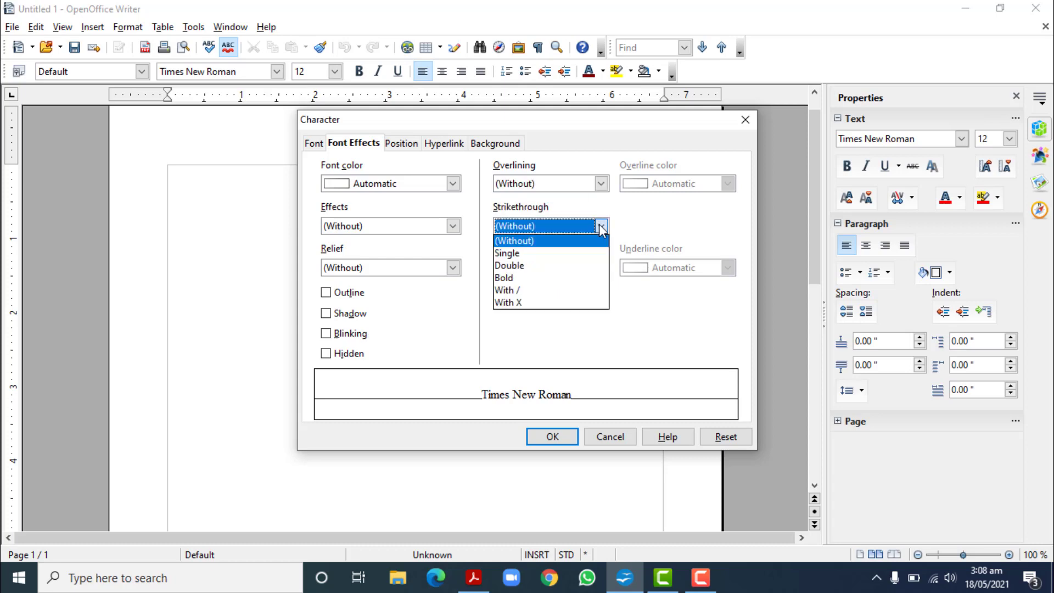
pyautogui.click(538, 253)
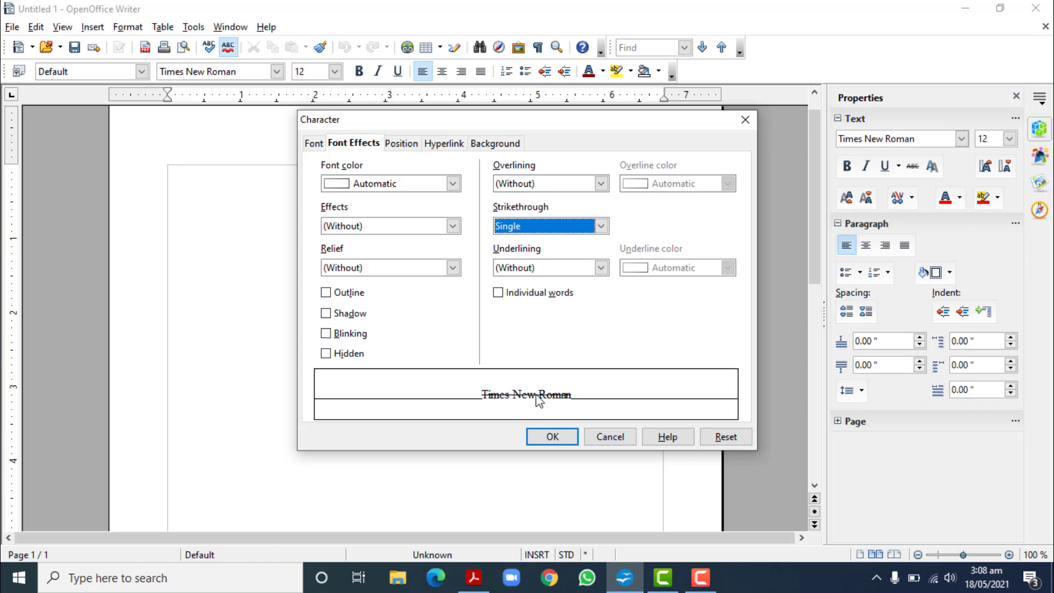
pyautogui.click(602, 226)
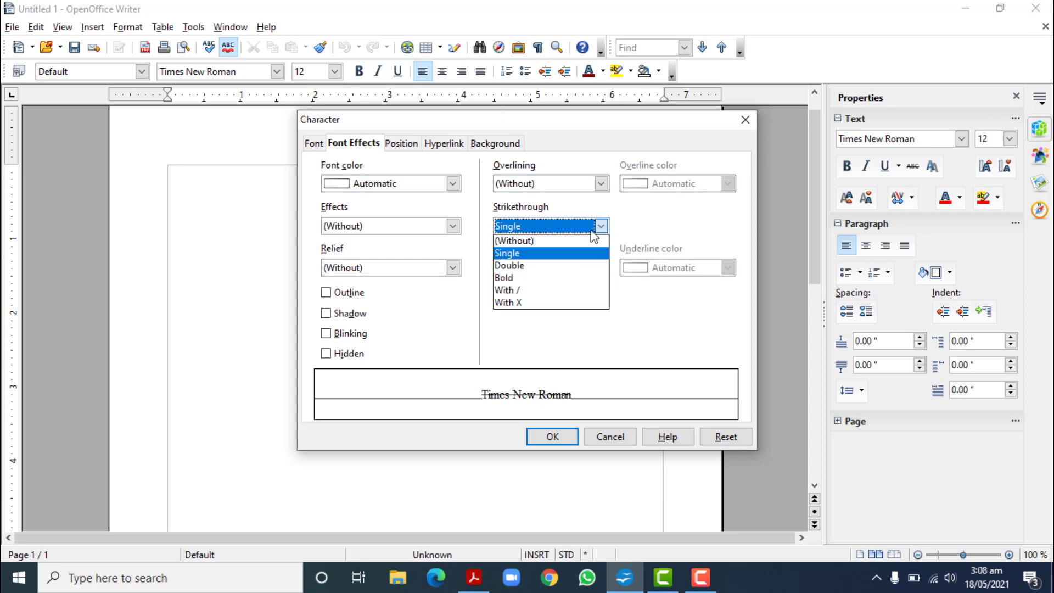
pyautogui.click(535, 266)
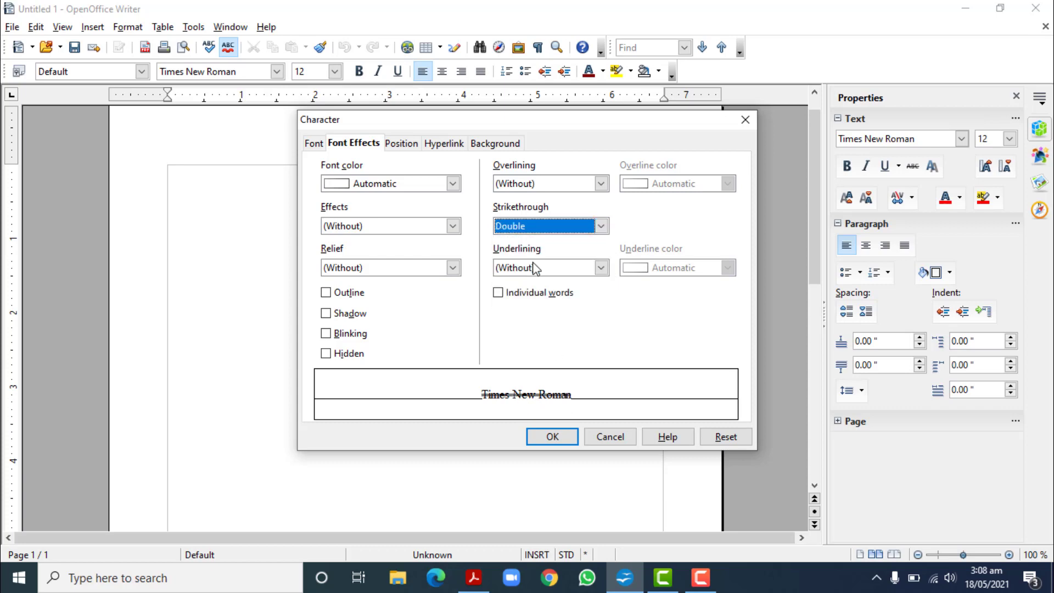
pyautogui.click(601, 225)
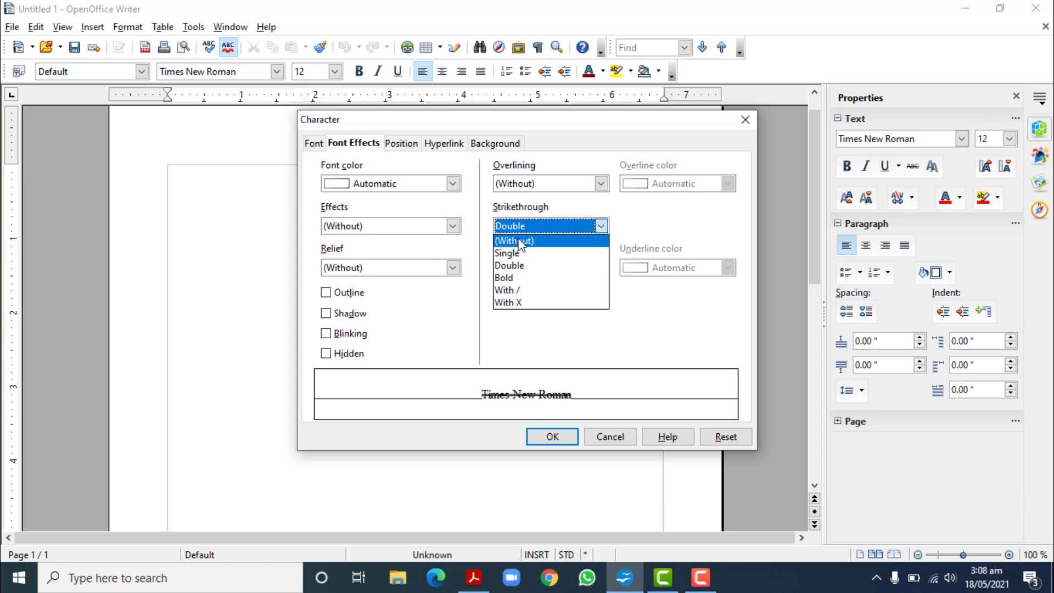
pyautogui.click(520, 241)
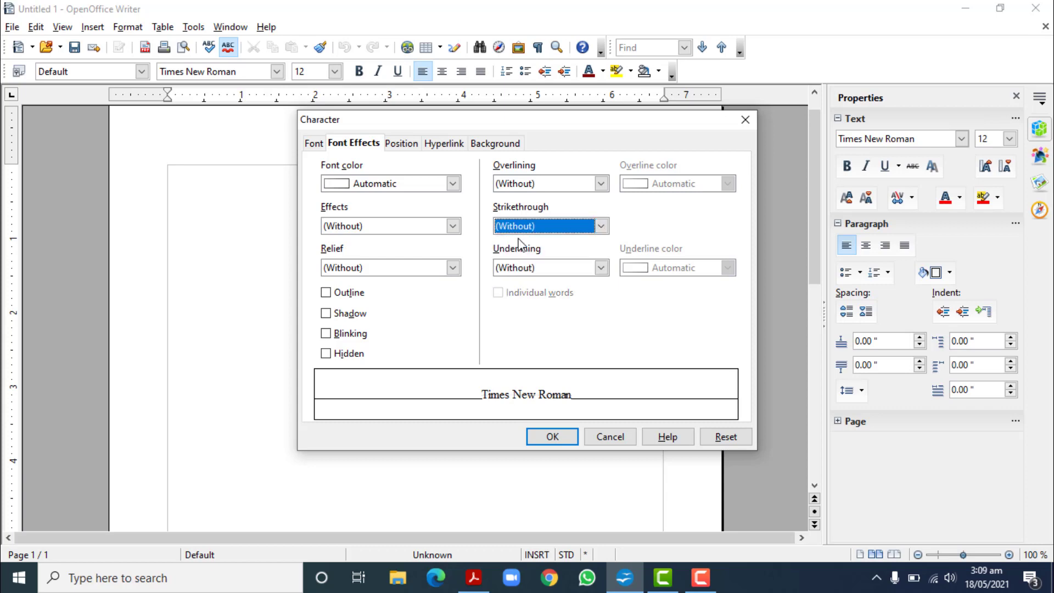
pyautogui.click(602, 268)
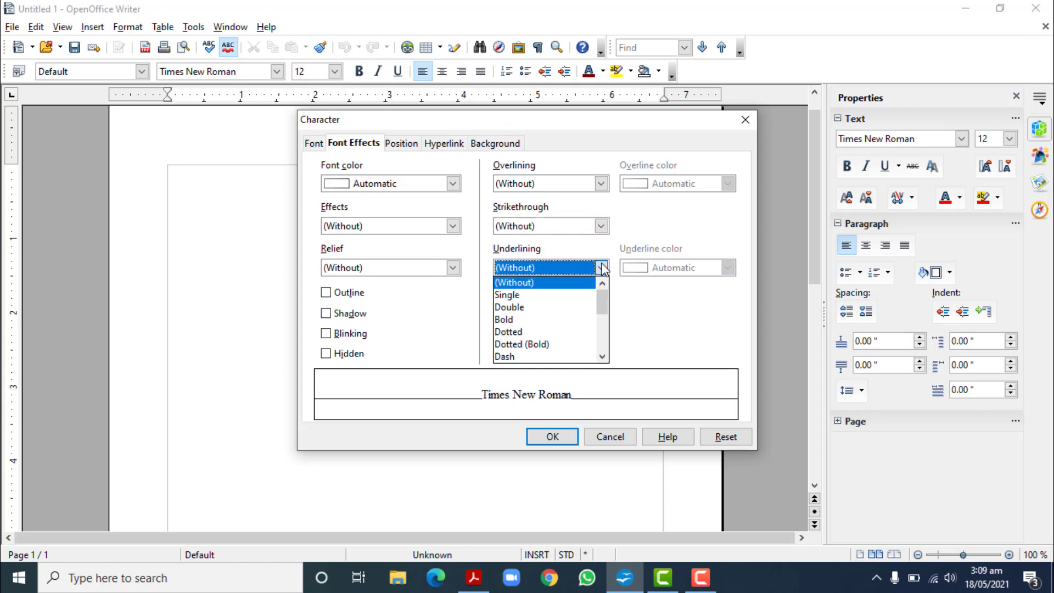
pyautogui.click(602, 268)
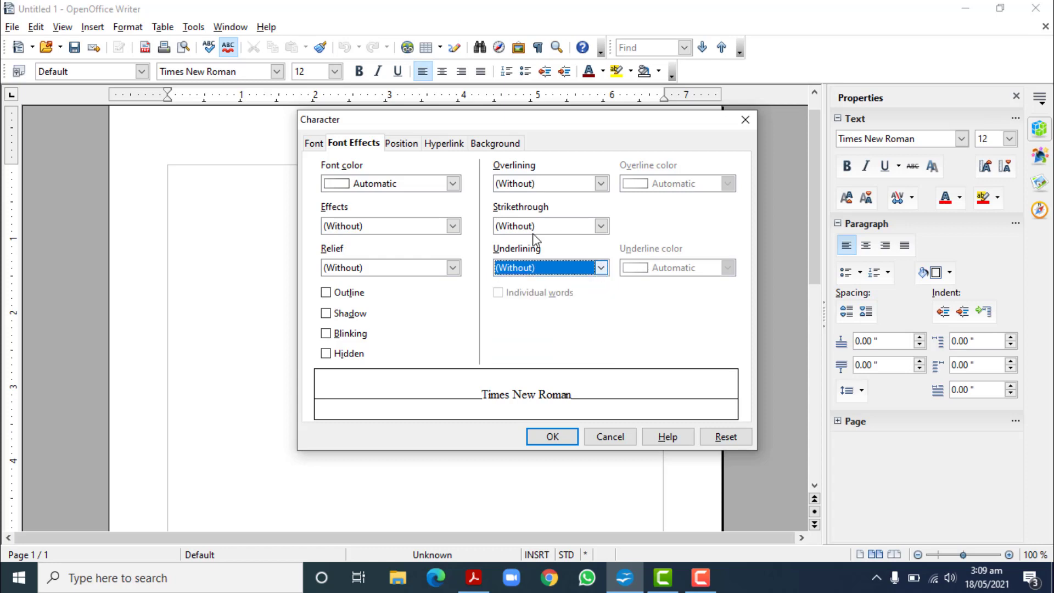
# Preview Expanded character spacing of 8.0 pt in the position settings and restore the spacing to Default.
pyautogui.click(401, 146)
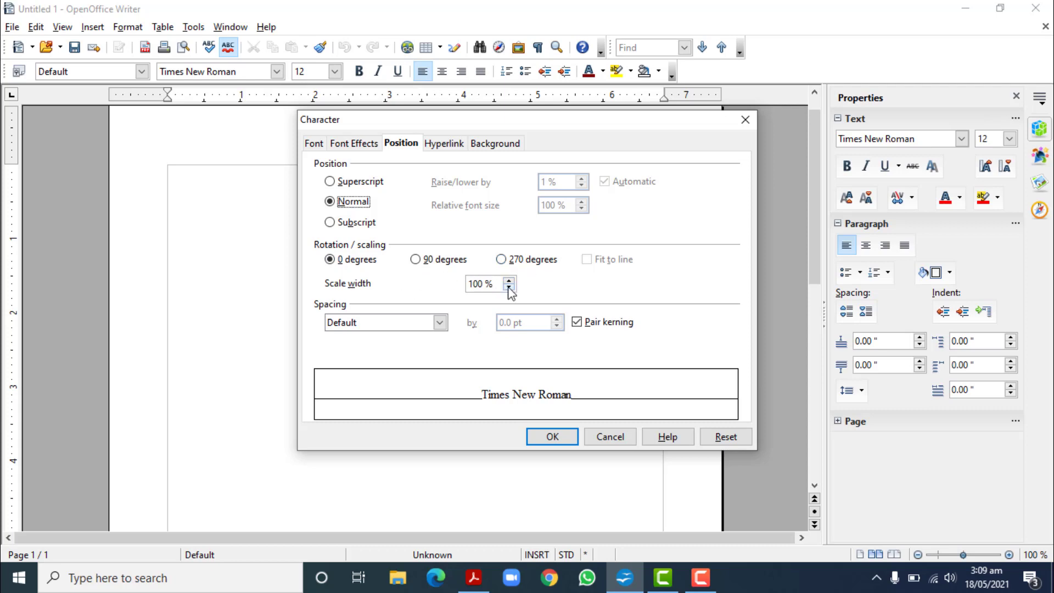
pyautogui.click(440, 322)
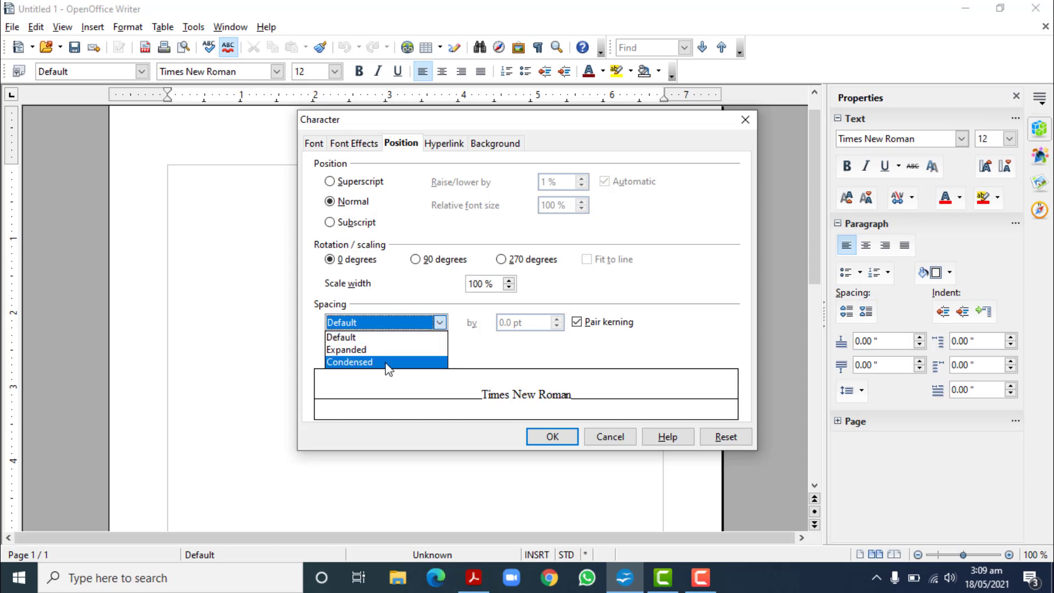
pyautogui.click(369, 351)
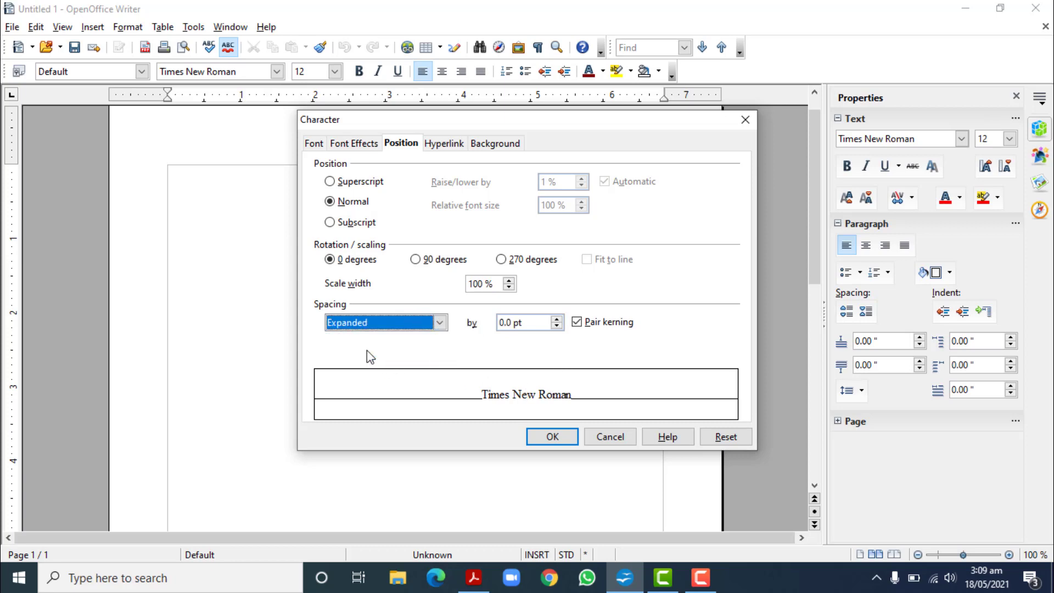
pyautogui.click(557, 318)
pyautogui.click(557, 318)
pyautogui.click(557, 319)
pyautogui.click(557, 319)
pyautogui.click(557, 319)
pyautogui.click(557, 319)
pyautogui.click(557, 318)
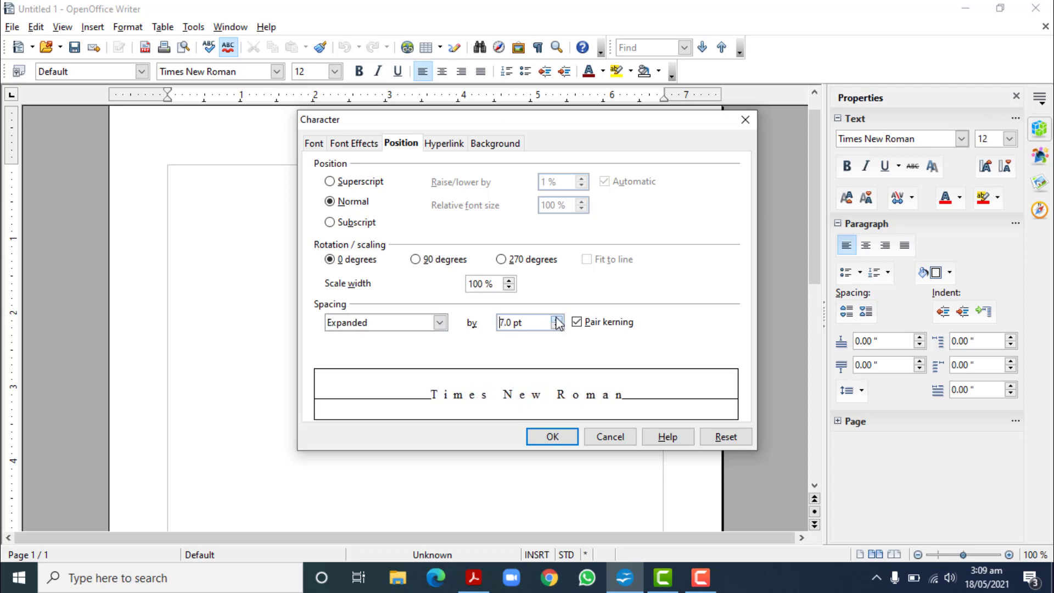
pyautogui.click(557, 319)
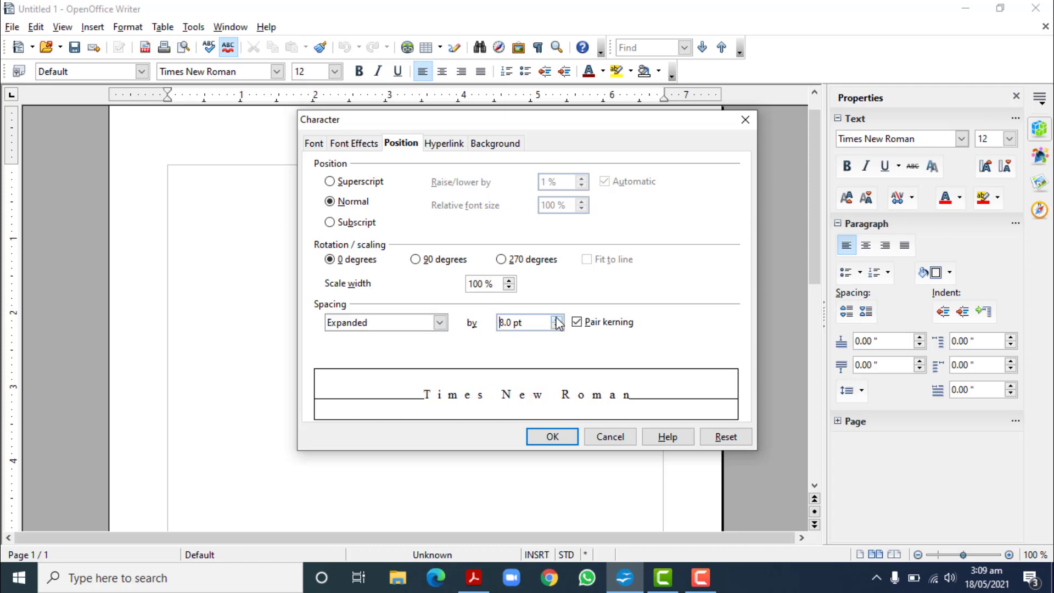
pyautogui.click(437, 322)
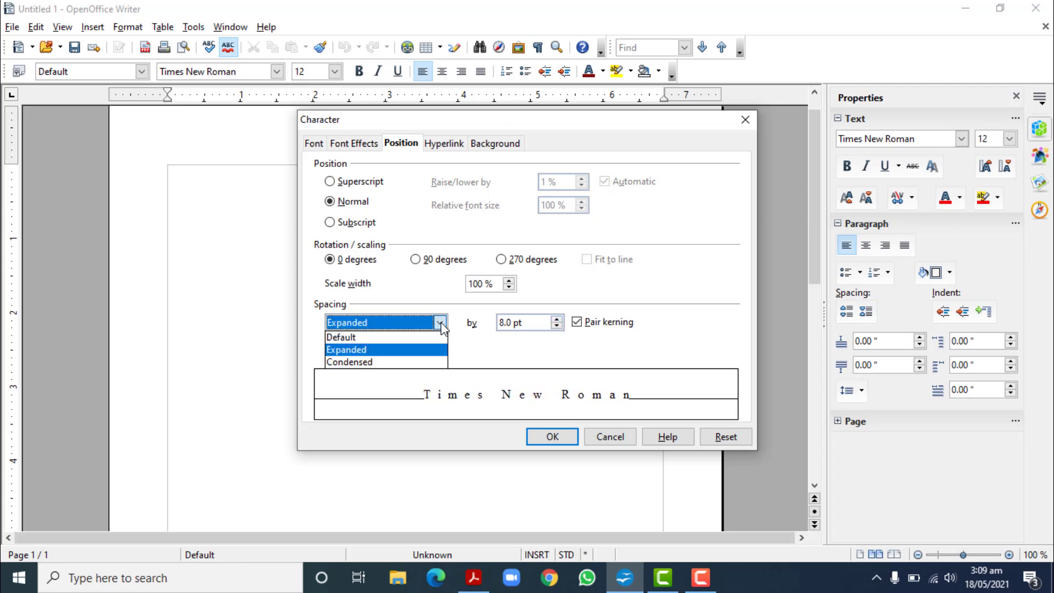
pyautogui.click(382, 337)
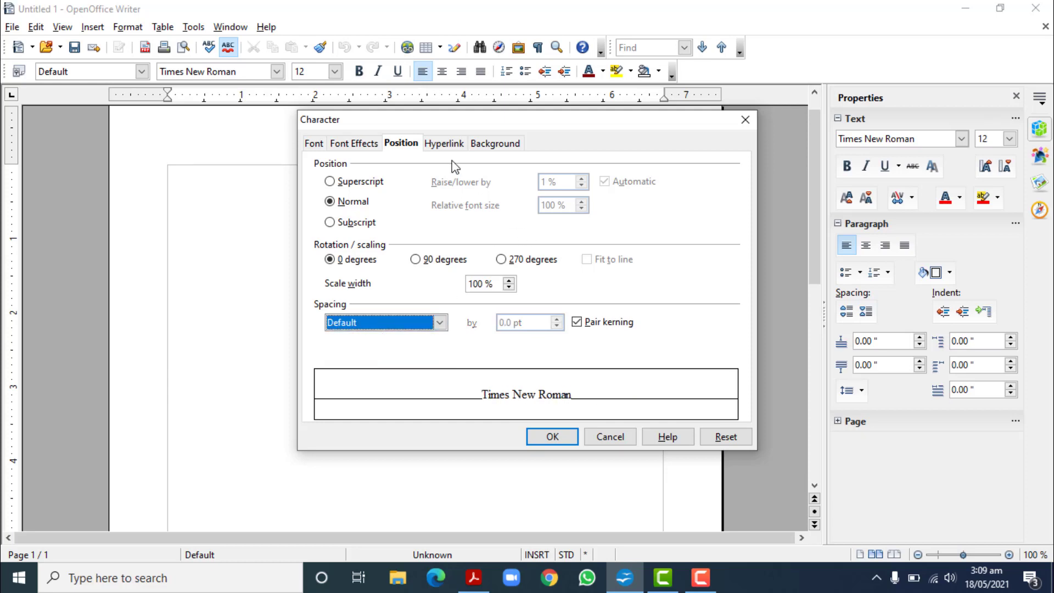
# Insert a hyperlink through the Character dialog with the URL wwww.gmail.com, the text Gmail and the name Go to Gmail.
pyautogui.click(449, 146)
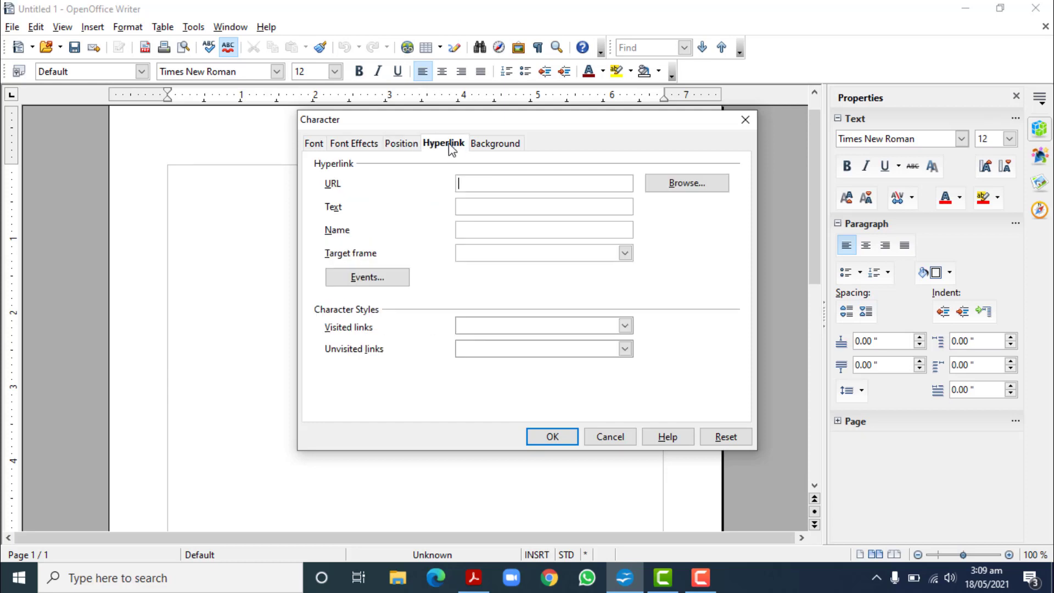
pyautogui.click(470, 184)
pyautogui.write('wwww.gmail.com')
pyautogui.click(508, 203)
pyautogui.write('Gmail')
pyautogui.click(464, 230)
pyautogui.write('Go to g')
pyautogui.press('BackSpace')
pyautogui.write('Gm')
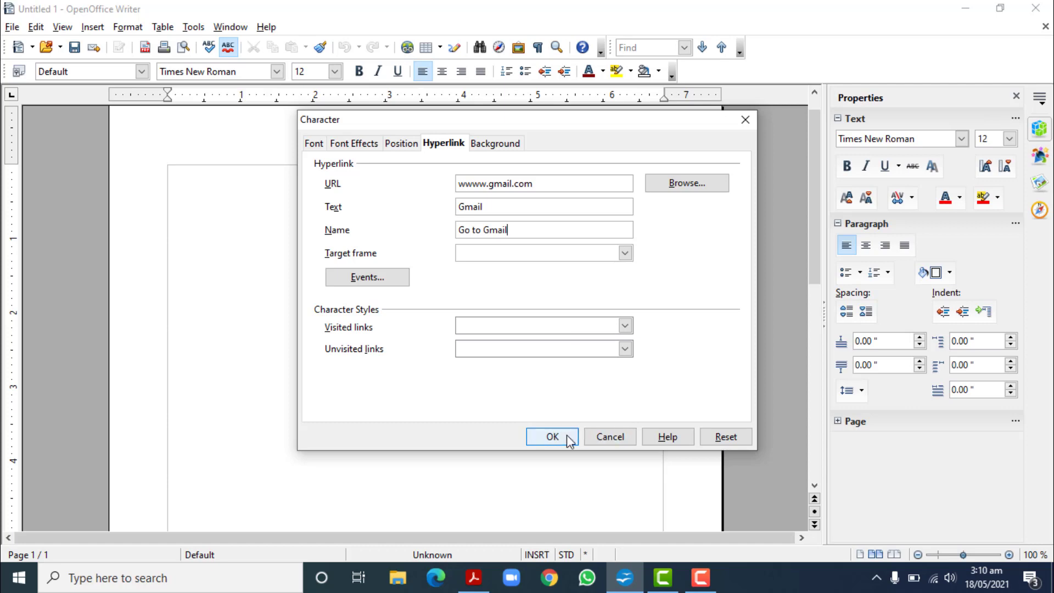
pyautogui.click(551, 438)
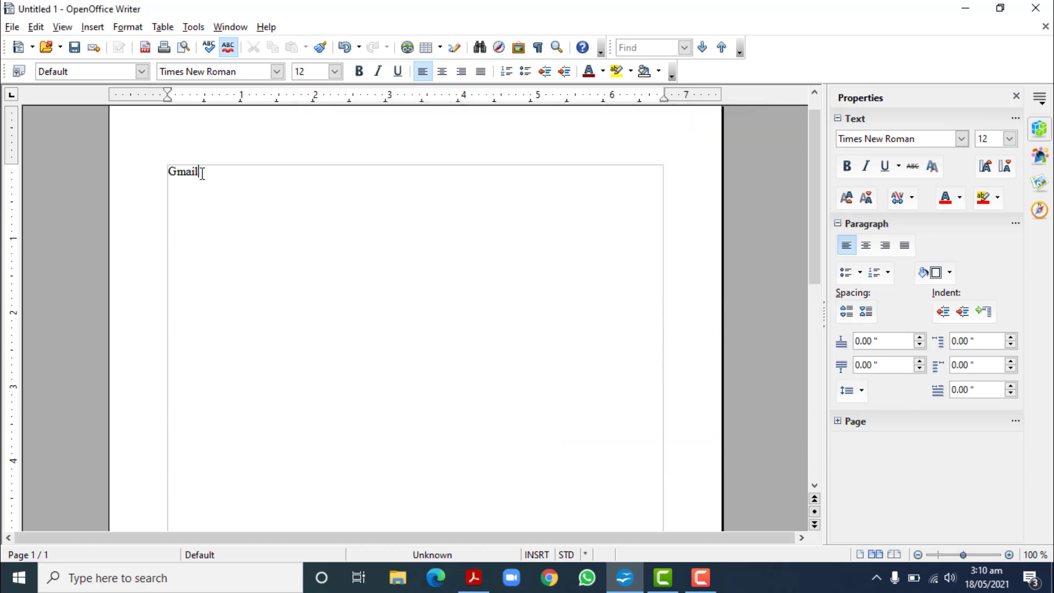
# Test the Gmail hyperlink by following it to the browser, and close the browser window.
pyautogui.doubleClick(170, 171)
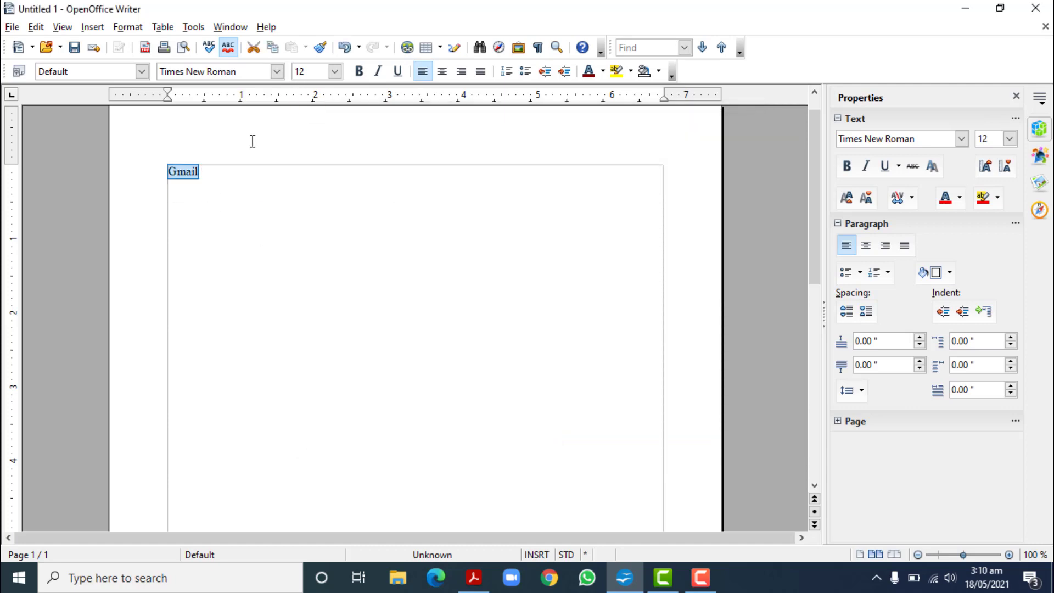
pyautogui.click(186, 177)
pyautogui.keyDown('ctrl'); pyautogui.click(186, 173); pyautogui.keyUp('ctrl')
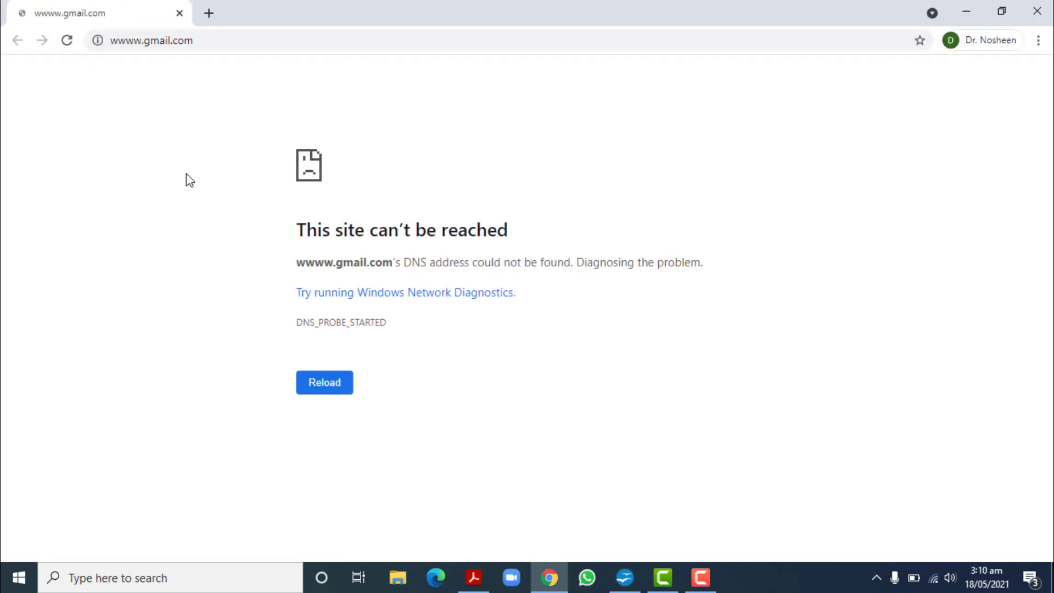
pyautogui.click(1038, 12)
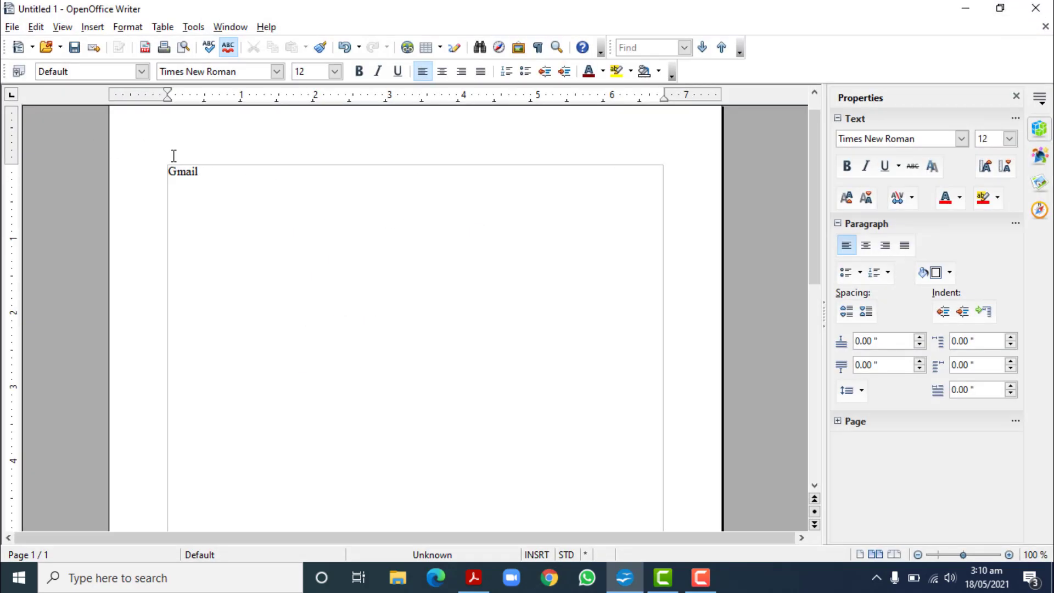
pyautogui.click(187, 168)
pyautogui.doubleClick(186, 172)
pyautogui.click(407, 47)
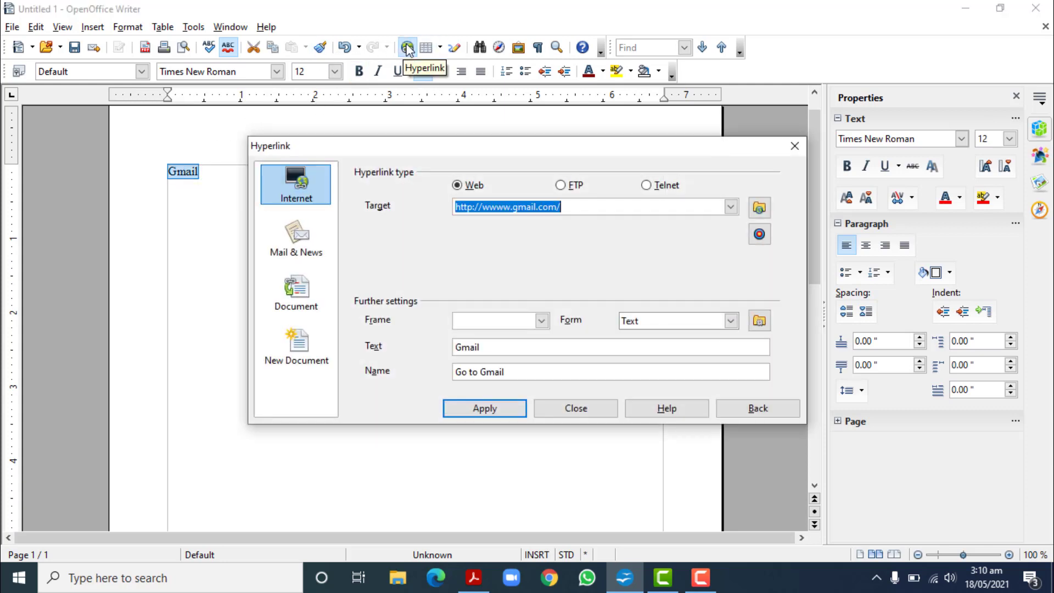
pyautogui.click(470, 207)
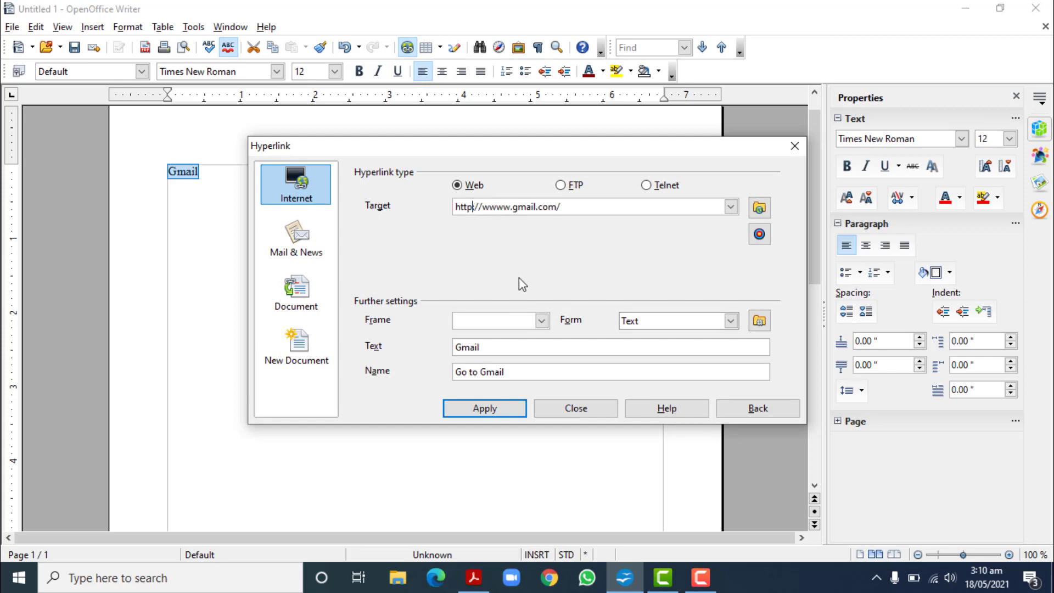
pyautogui.write('s')
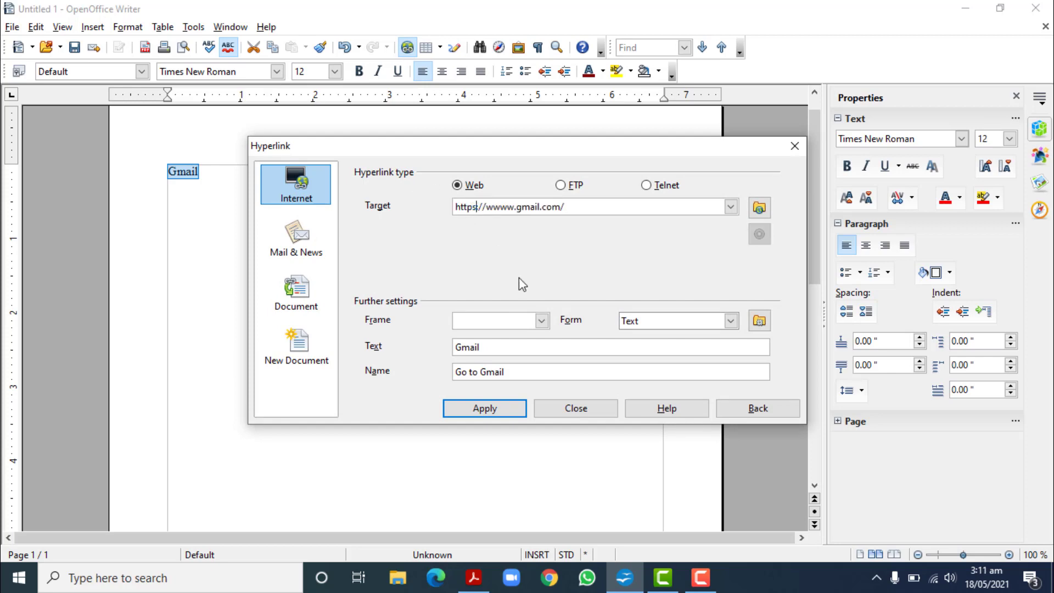
pyautogui.click(482, 409)
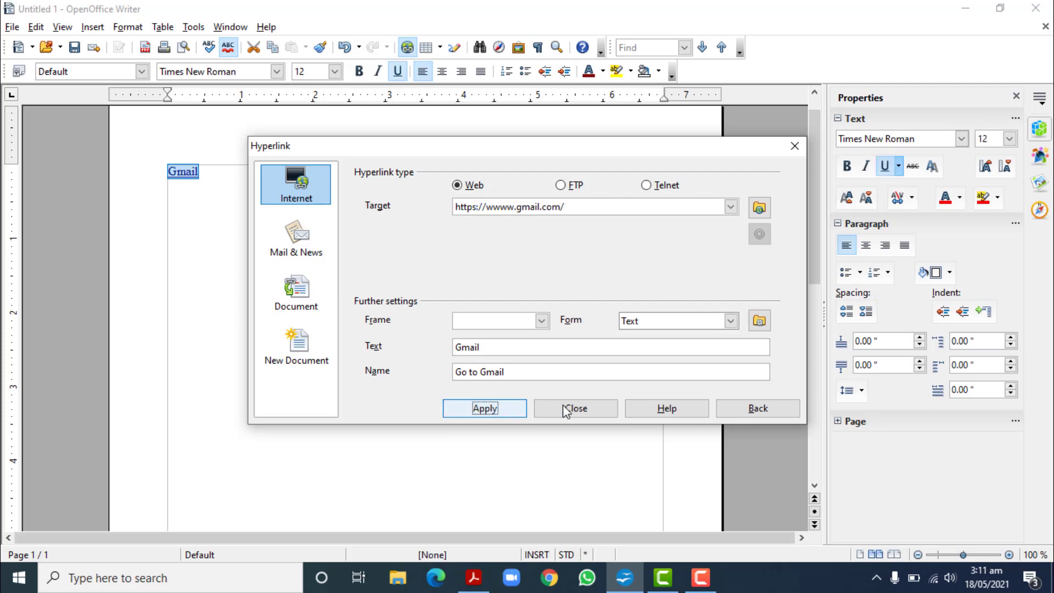
pyautogui.click(589, 409)
pyautogui.click(245, 230)
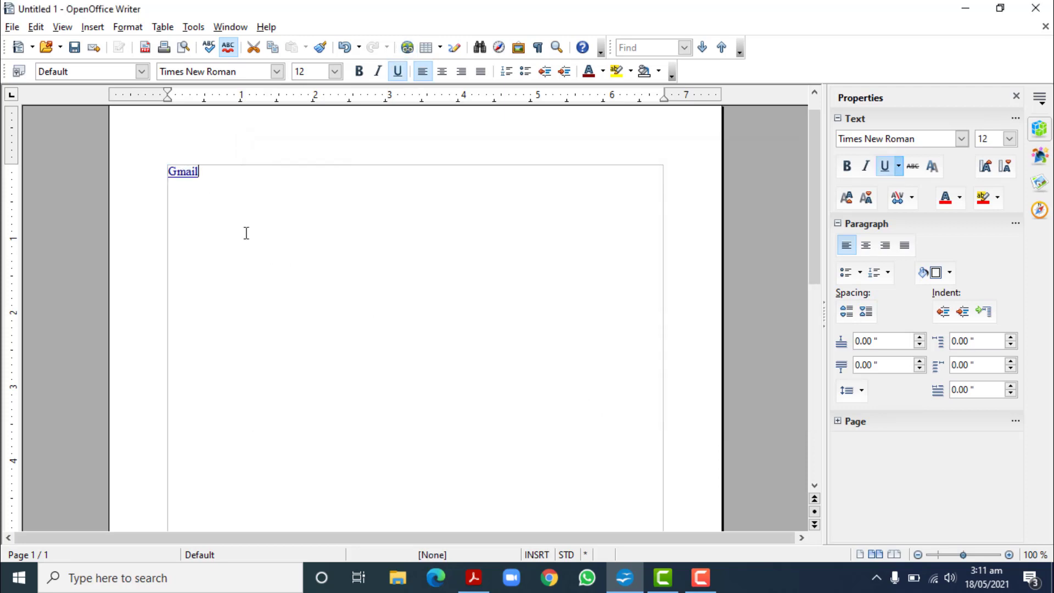
# Test the Gmail hyperlink by following it to the browser twice, closing the browser window each time.
pyautogui.keyDown('ctrl'); pyautogui.click(187, 172); pyautogui.keyUp('ctrl')
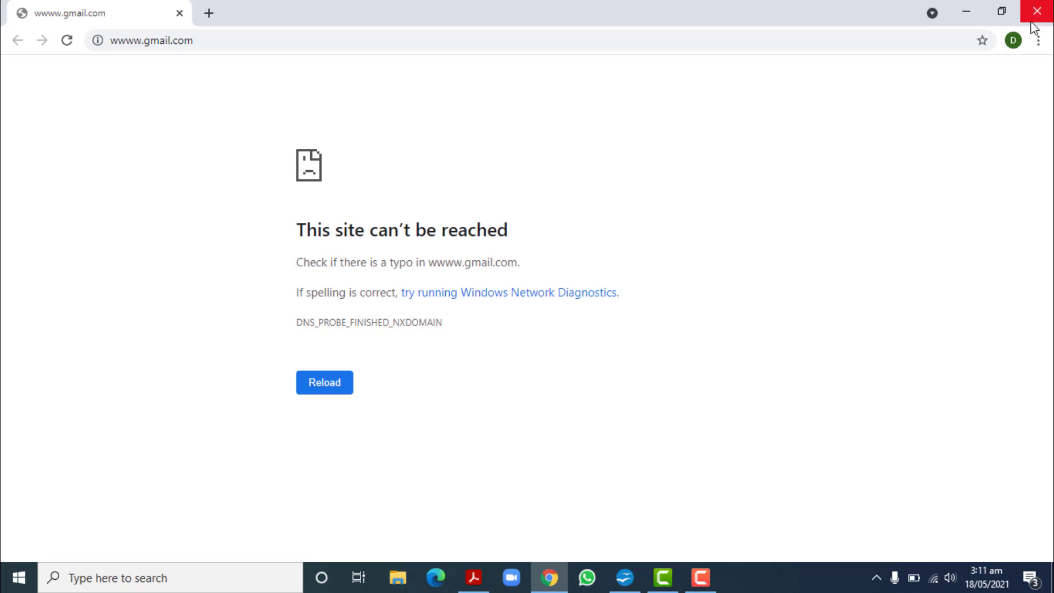
pyautogui.click(1033, 11)
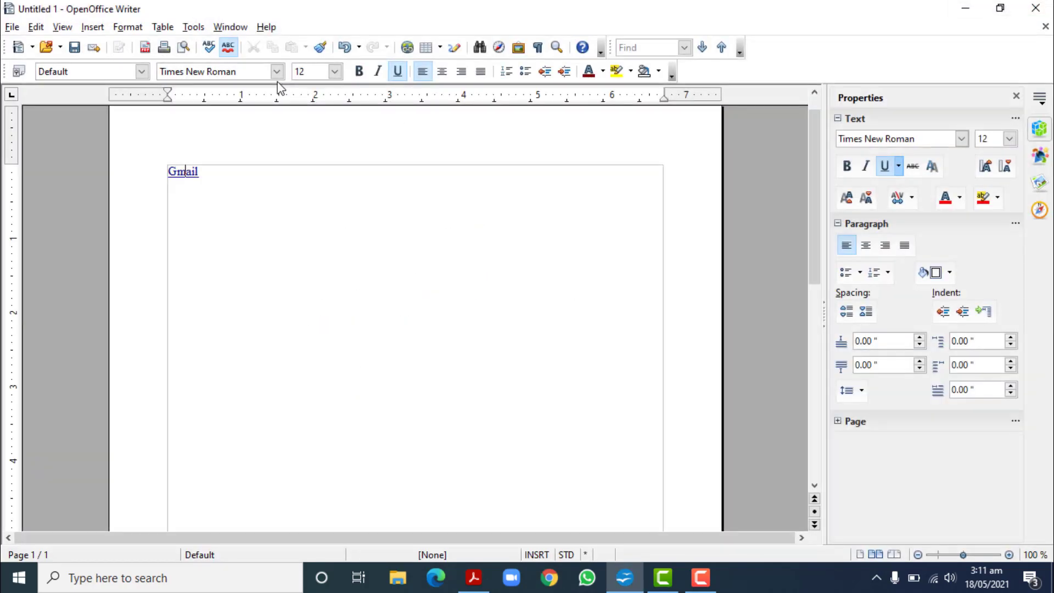
pyautogui.keyDown('ctrl'); pyautogui.click(189, 170); pyautogui.keyUp('ctrl')
pyautogui.click(1023, 16)
pyautogui.click(407, 47)
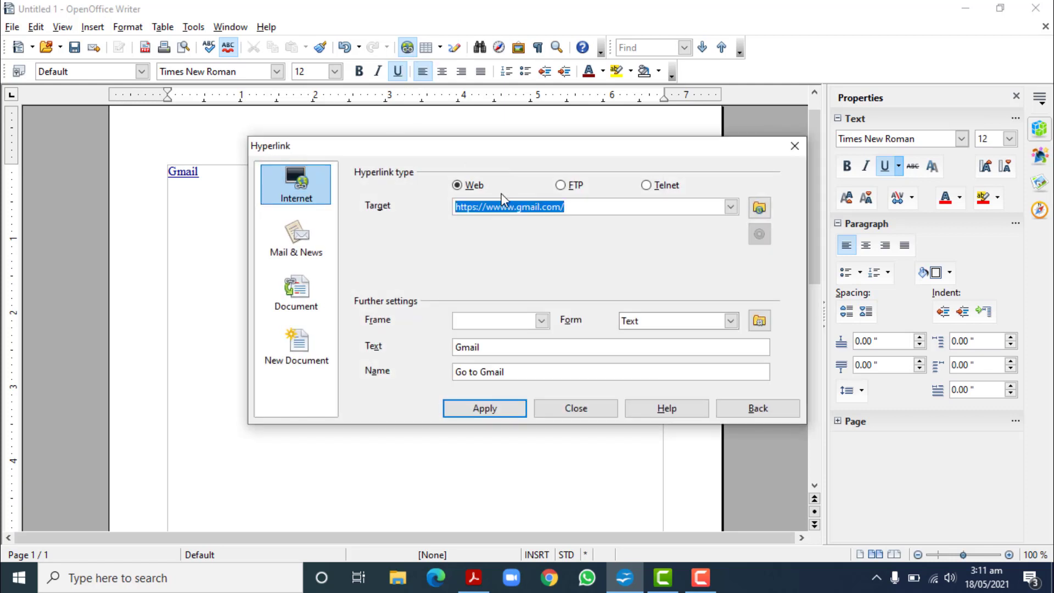
pyautogui.click(511, 207)
pyautogui.press('BackSpace')
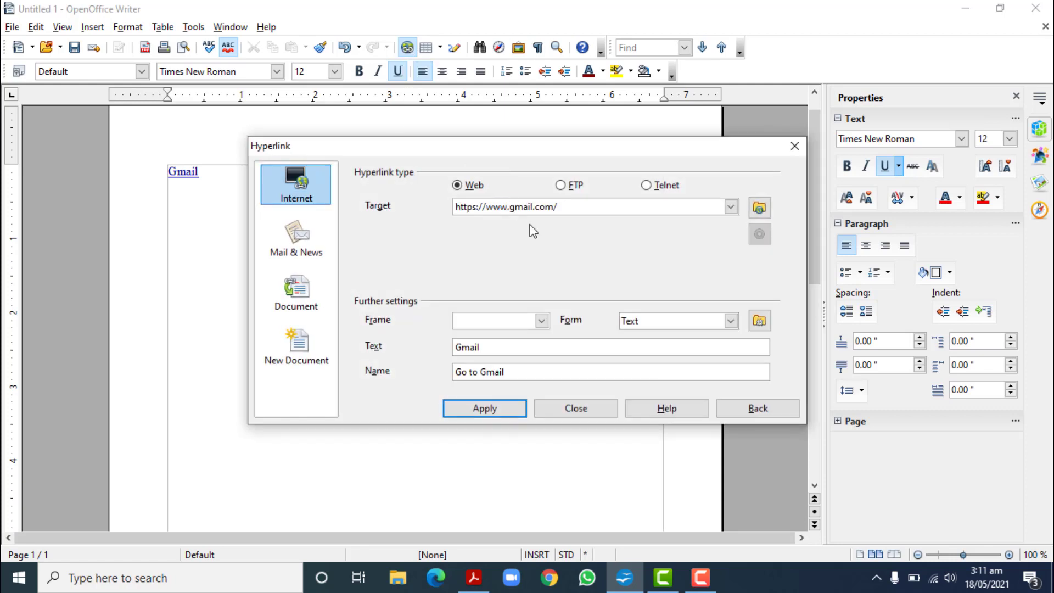
pyautogui.click(504, 415)
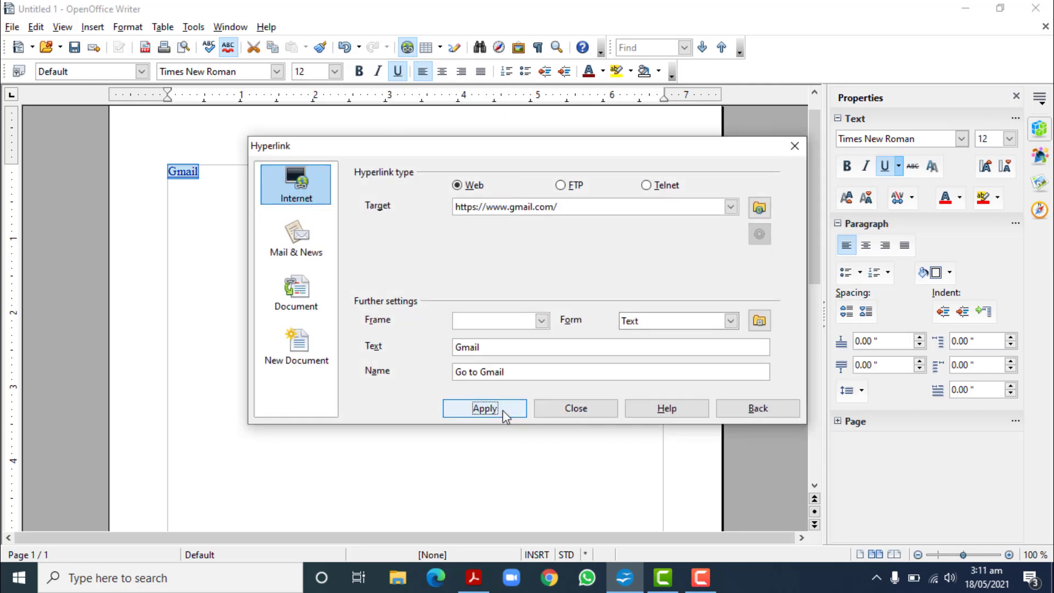
pyautogui.click(573, 407)
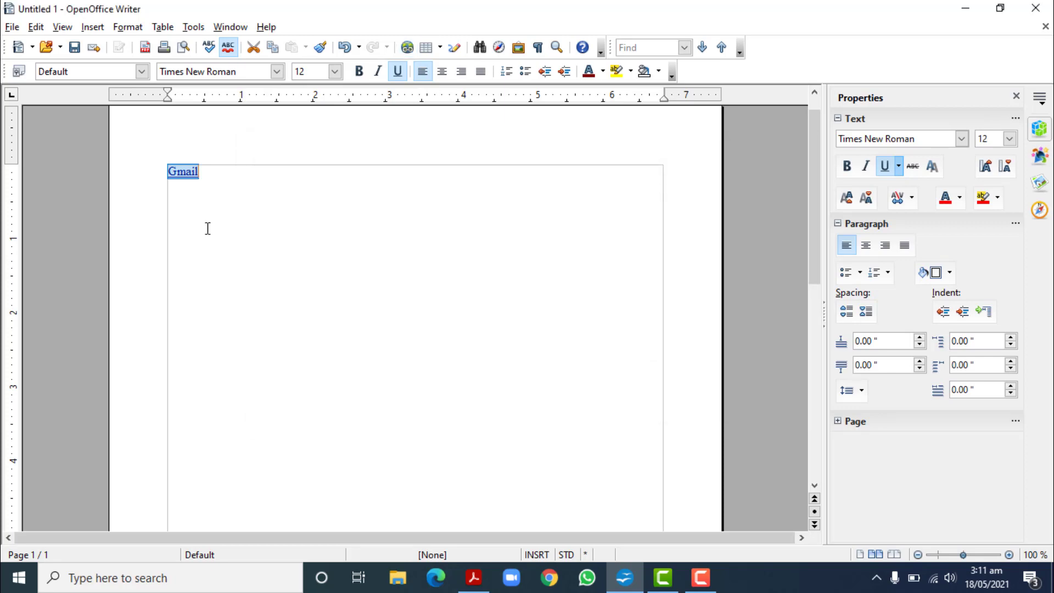
# Deselect the corrected Gmail hyperlink, follow it to the mail page in the browser, and close the browser window.
pyautogui.click(185, 173)
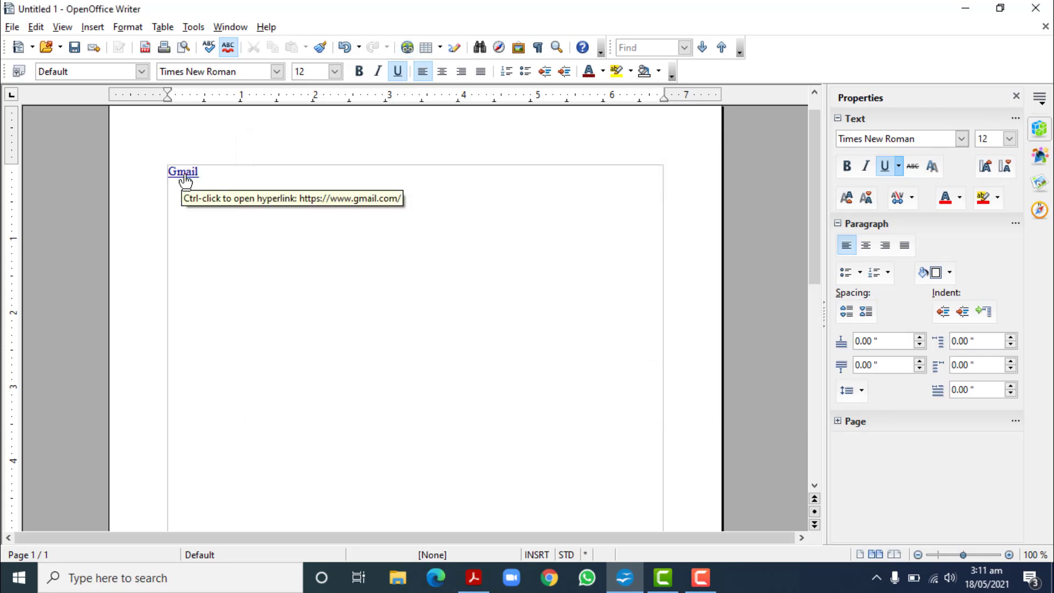
pyautogui.keyDown('ctrl'); pyautogui.click(185, 180); pyautogui.keyUp('ctrl')
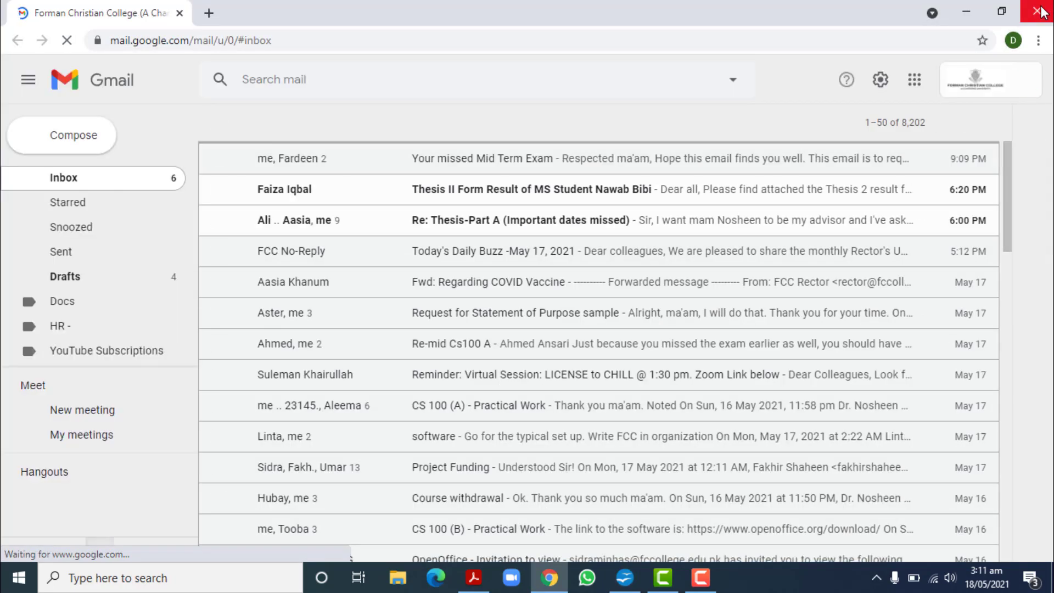
pyautogui.click(1039, 12)
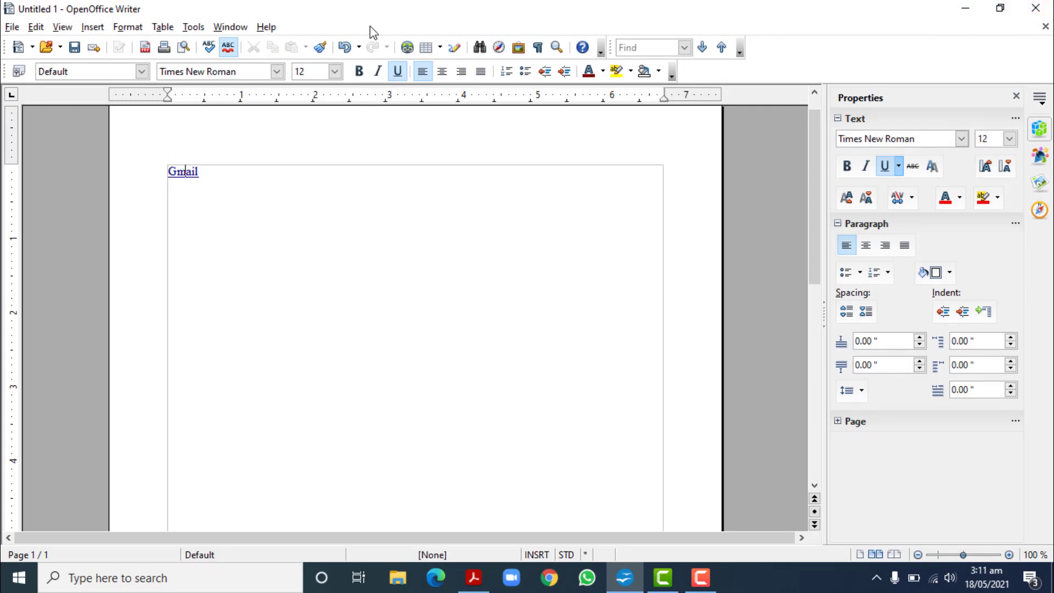
# Review the Paragraph dialog's Alignment, Text Flow, Outline & Numbering, Tabs and Drop Caps settings, and close the dialog.
pyautogui.click(91, 27)
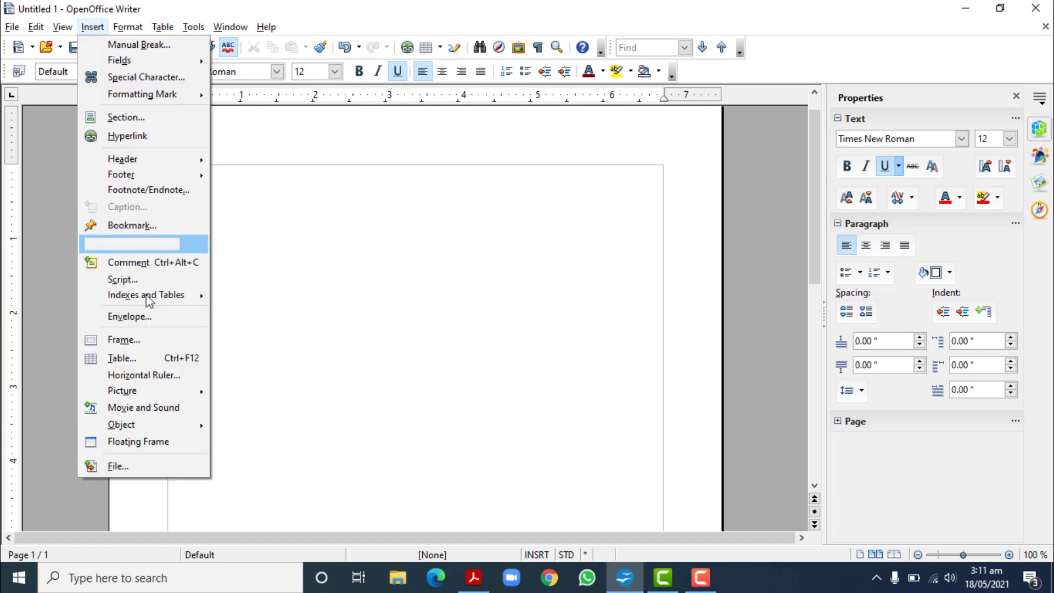
pyautogui.moveTo(131, 27)
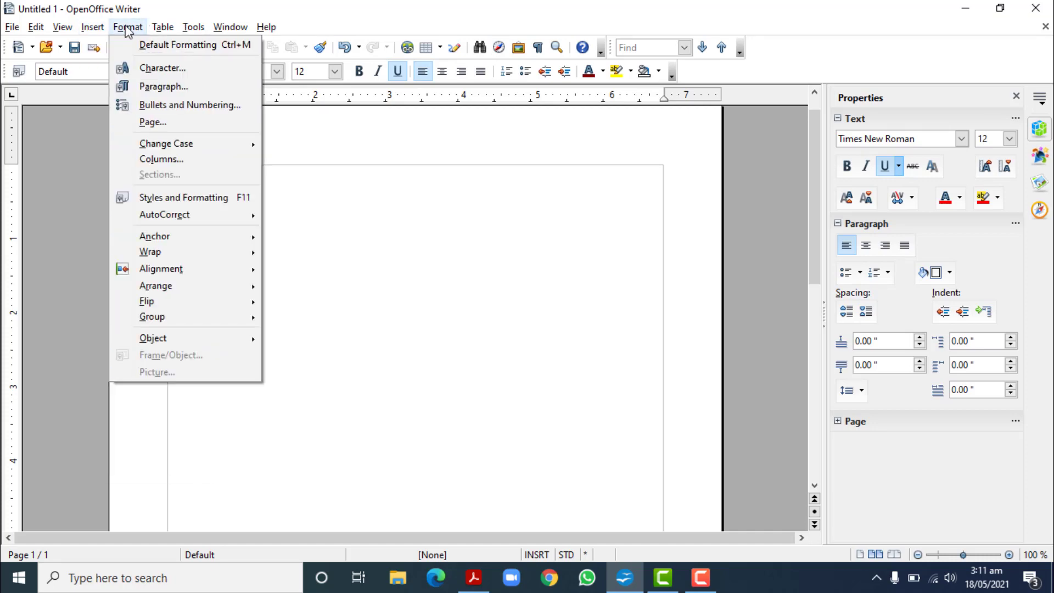
pyautogui.click(169, 88)
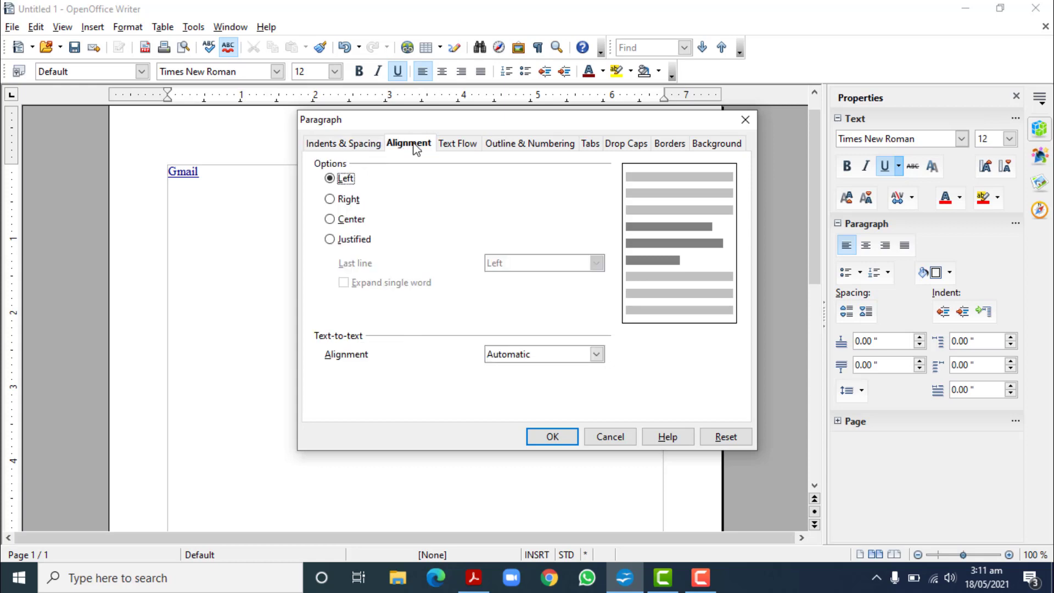
pyautogui.click(461, 147)
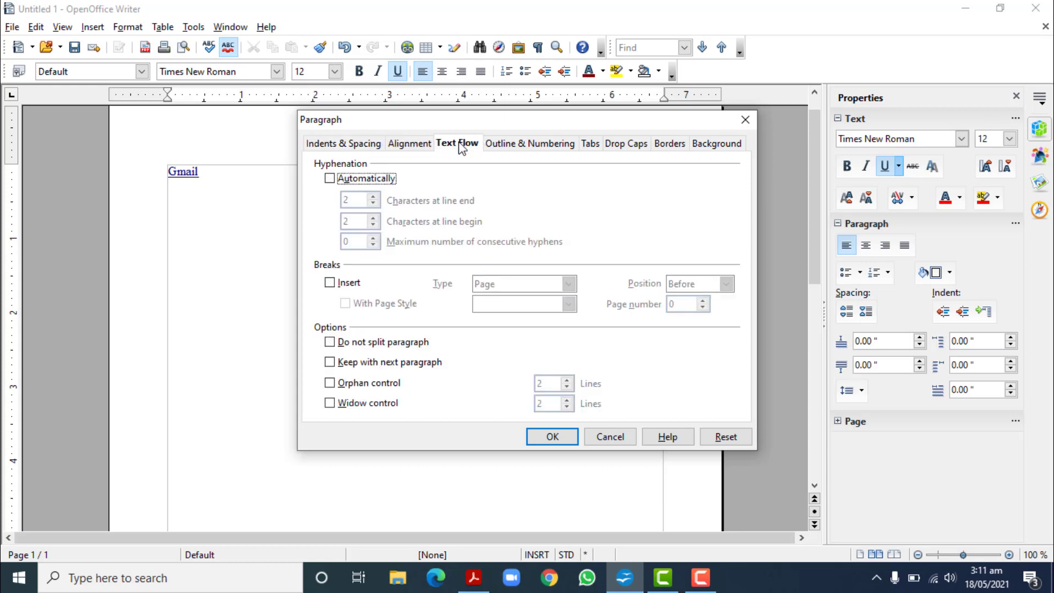
pyautogui.click(512, 146)
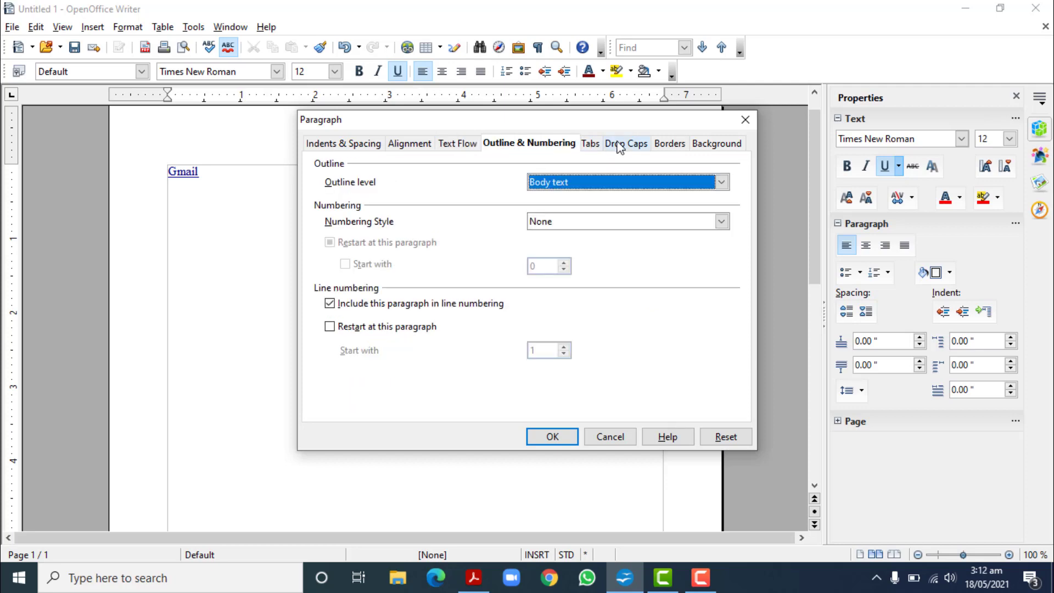
pyautogui.click(591, 145)
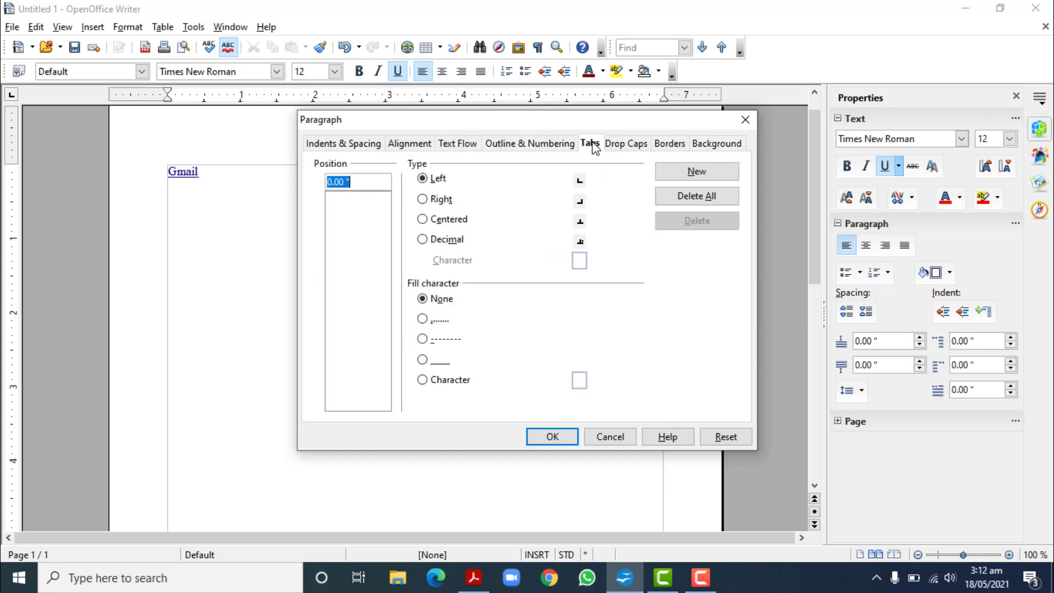
pyautogui.click(626, 147)
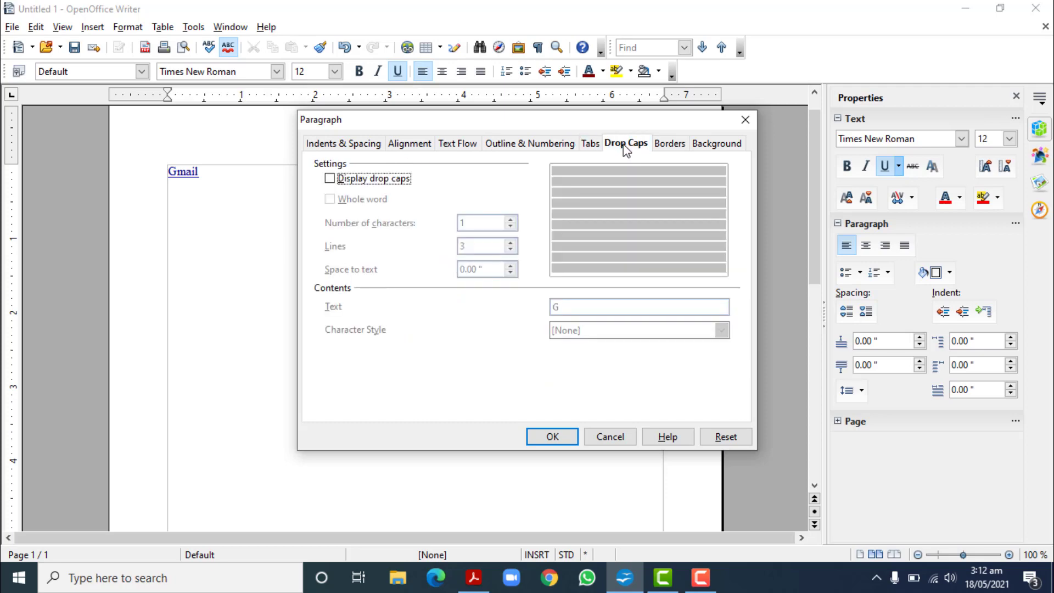
pyautogui.click(747, 120)
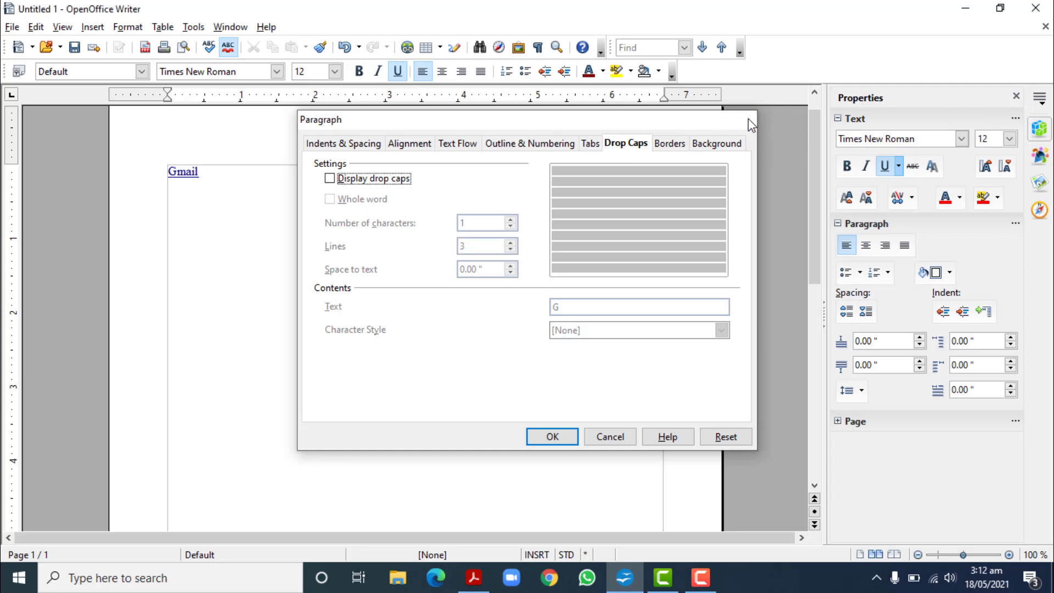
# Examine the drop cap example in PRACTICE 1.pdf and the Drop Caps settings of the Paragraph dialog, and cancel the dialog.
pyautogui.click(473, 577)
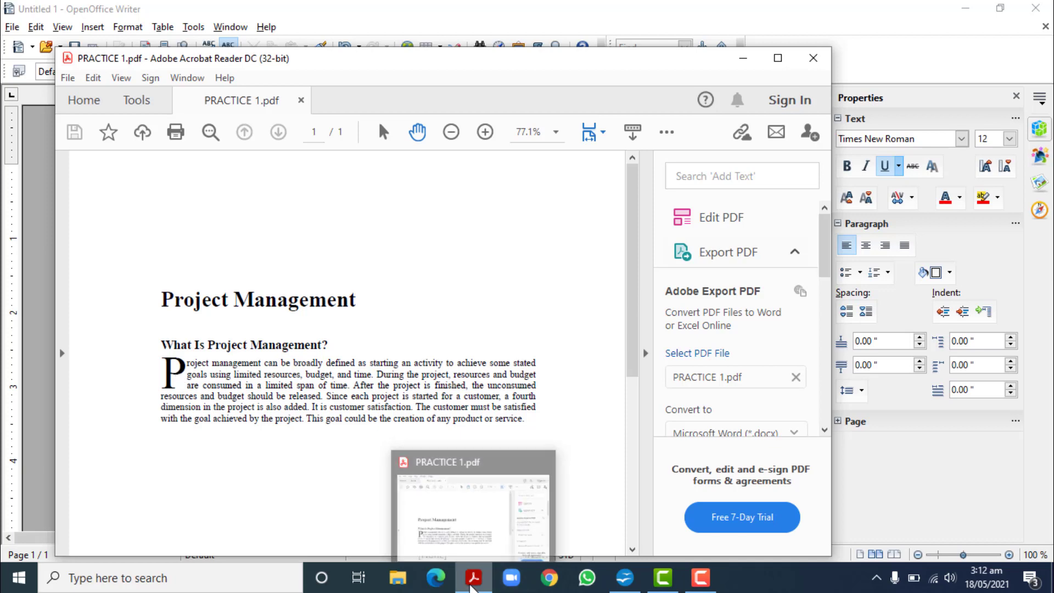
pyautogui.click(470, 587)
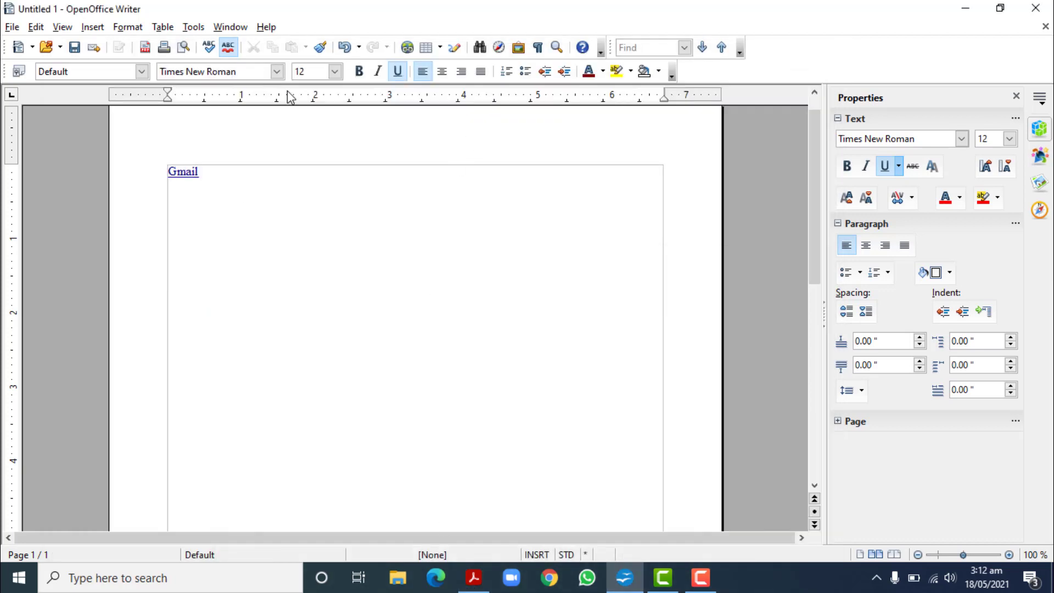
pyautogui.click(128, 28)
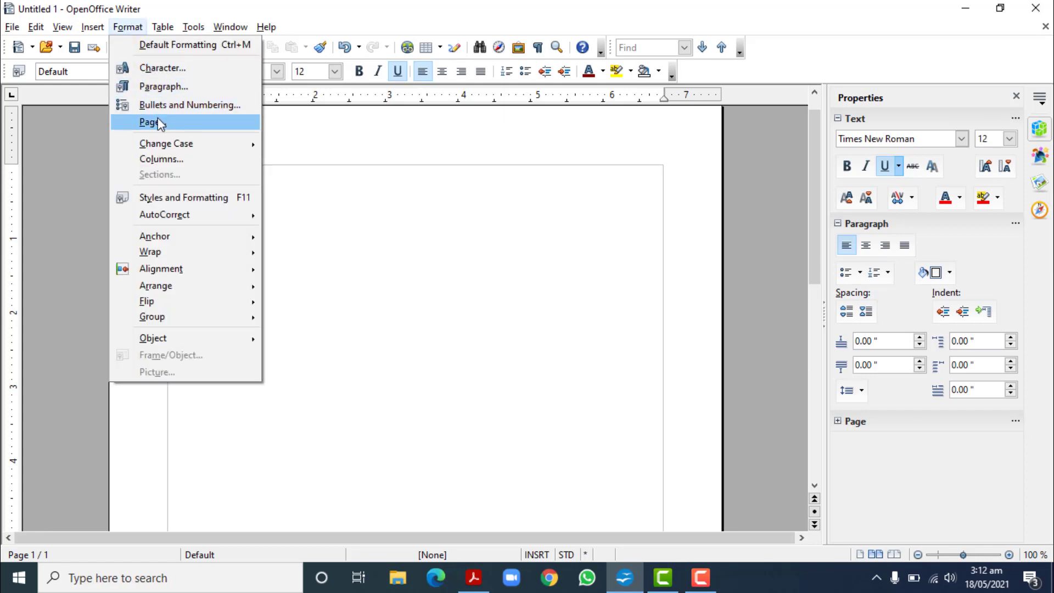
pyautogui.click(161, 87)
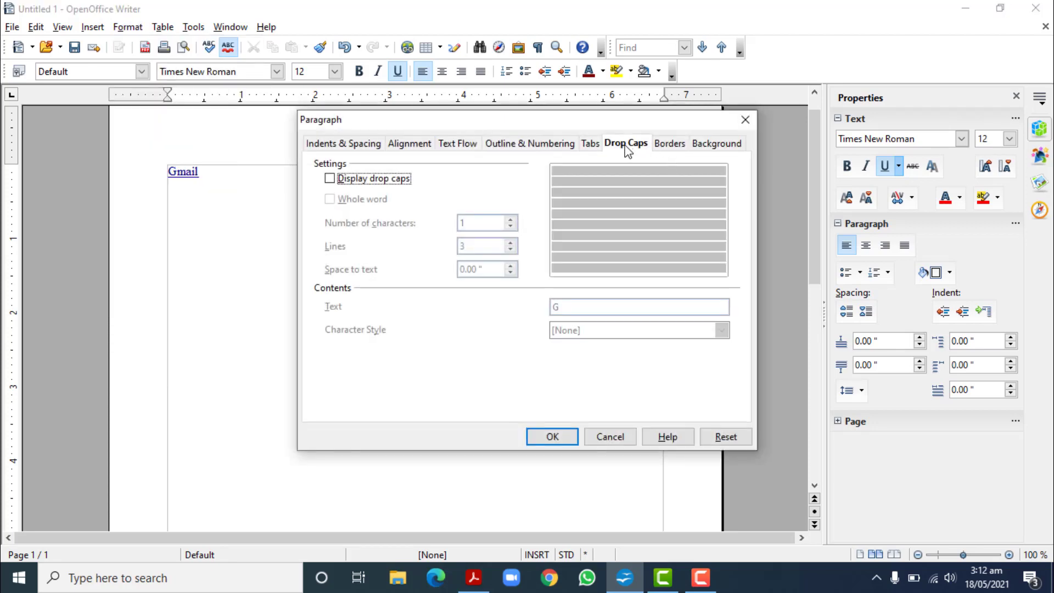
pyautogui.click(611, 436)
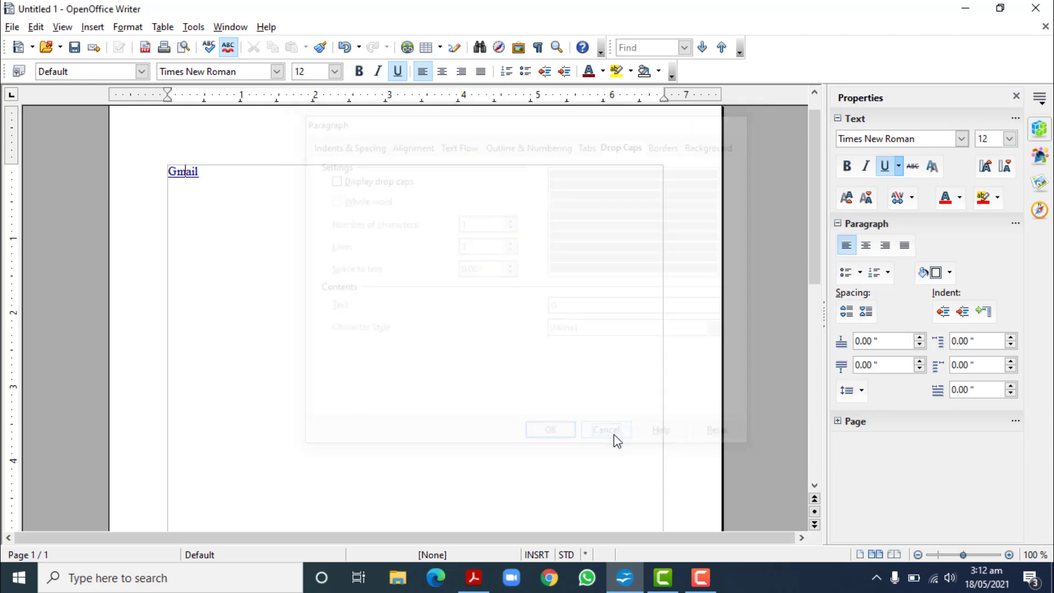
# Copy the "What Is Project Management?" heading and its paragraph from PRACTICE 1.pdf into new lines below the Gmail hyperlink.
pyautogui.press('Return')
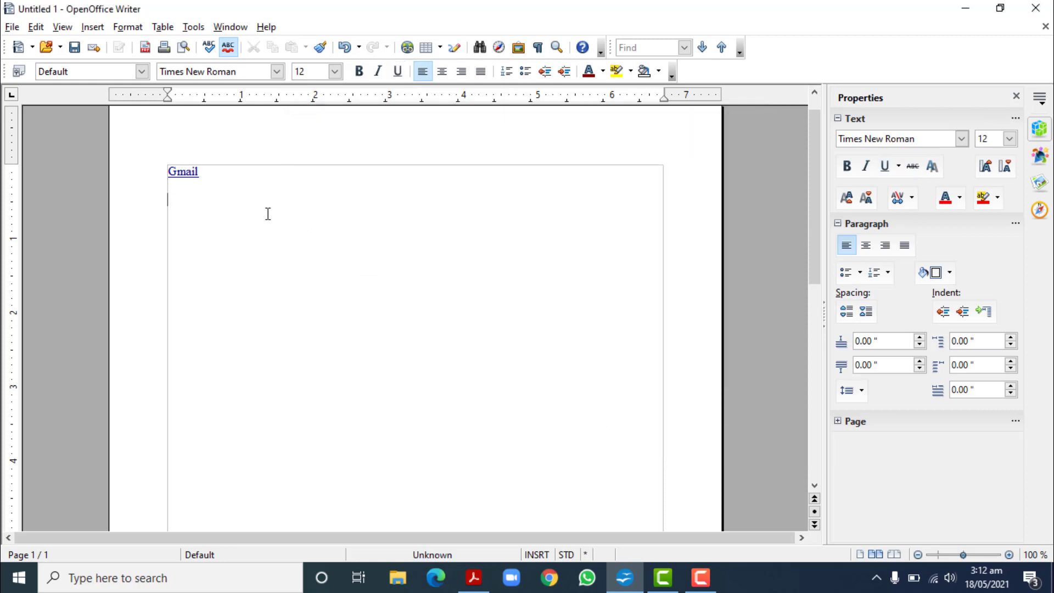
pyautogui.click(474, 578)
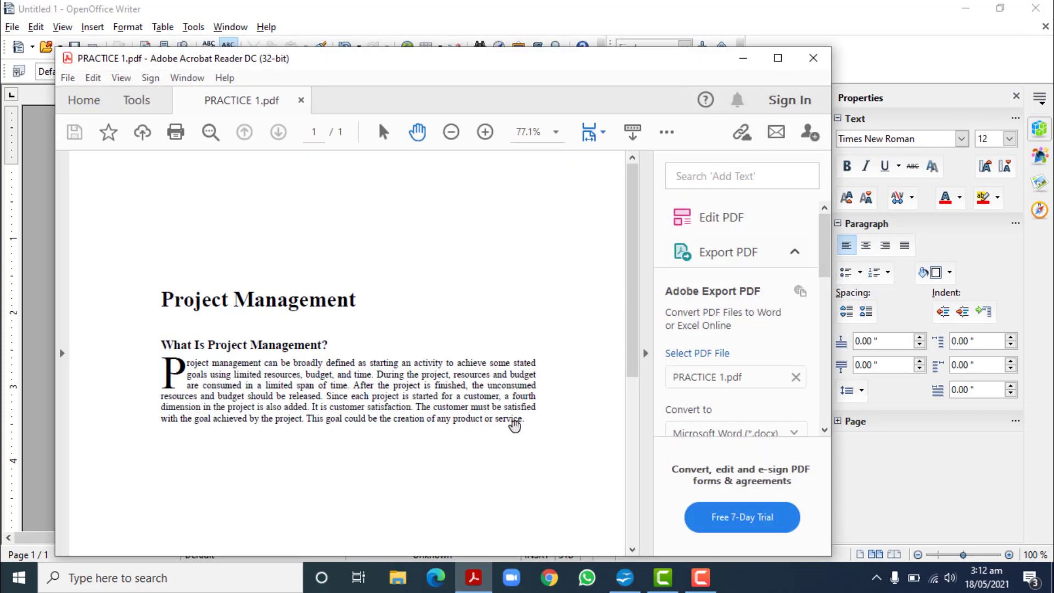
pyautogui.click(383, 131)
pyautogui.moveTo(525, 418); pyautogui.dragTo(153, 336)
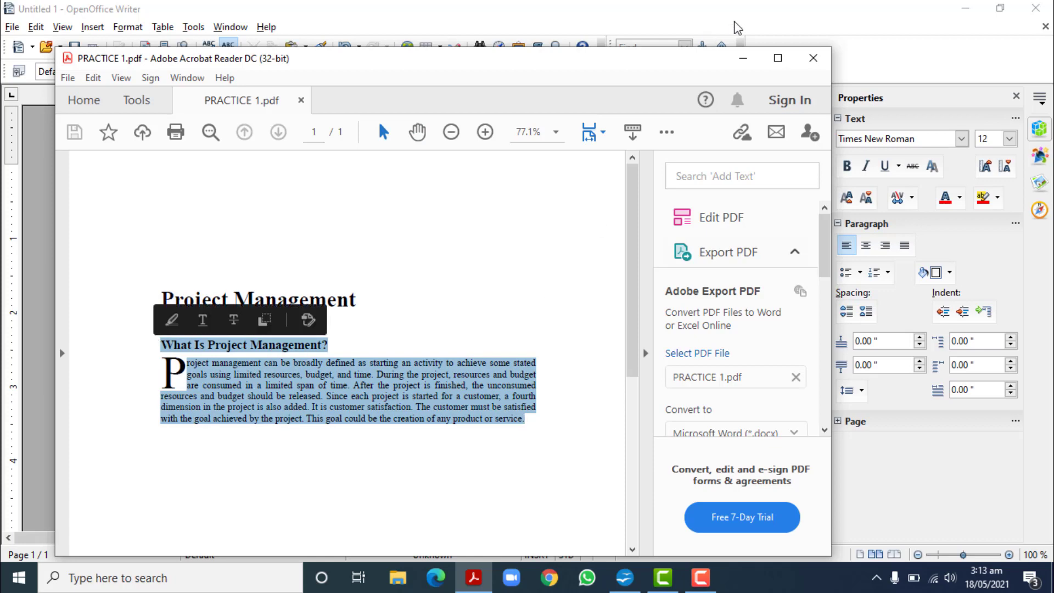
pyautogui.click(742, 57)
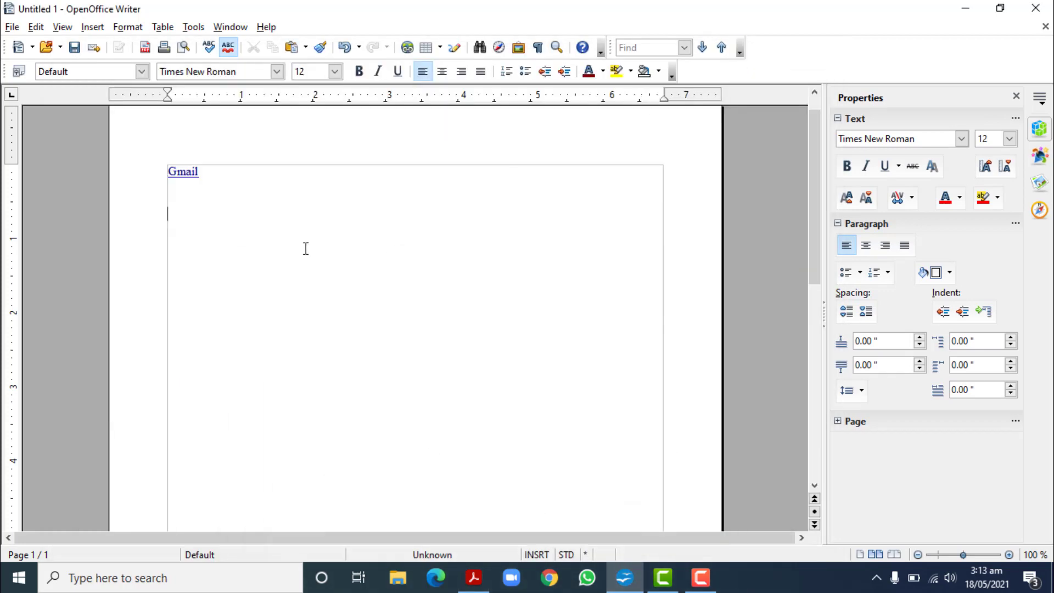
pyautogui.write('What Is Project Management? roject management can be broadly defined as starting an activity to achieve some stated goals using limited resources, budget, and time. During the project, resources and budget are consumed in a limited span of time. After the project is finished, the unconsumed resources and budget should be released. Since each project is started for a customer, a fourth dimension in the project is also added. It is customer satisfaction. The customer must be satisfied with the goal achieved by the project. This goal could be the creation of any product or service.')
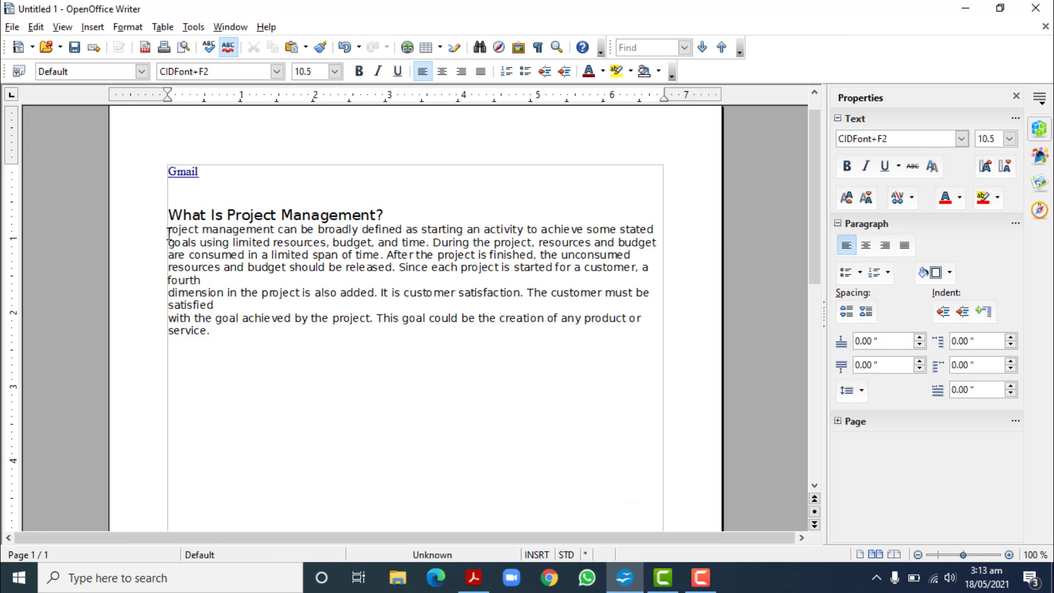
# Insert the missing capital P at the start of the pasted paragraph so it begins with "Project".
pyautogui.write('p')
pyautogui.press('BackSpace')
pyautogui.write('P')
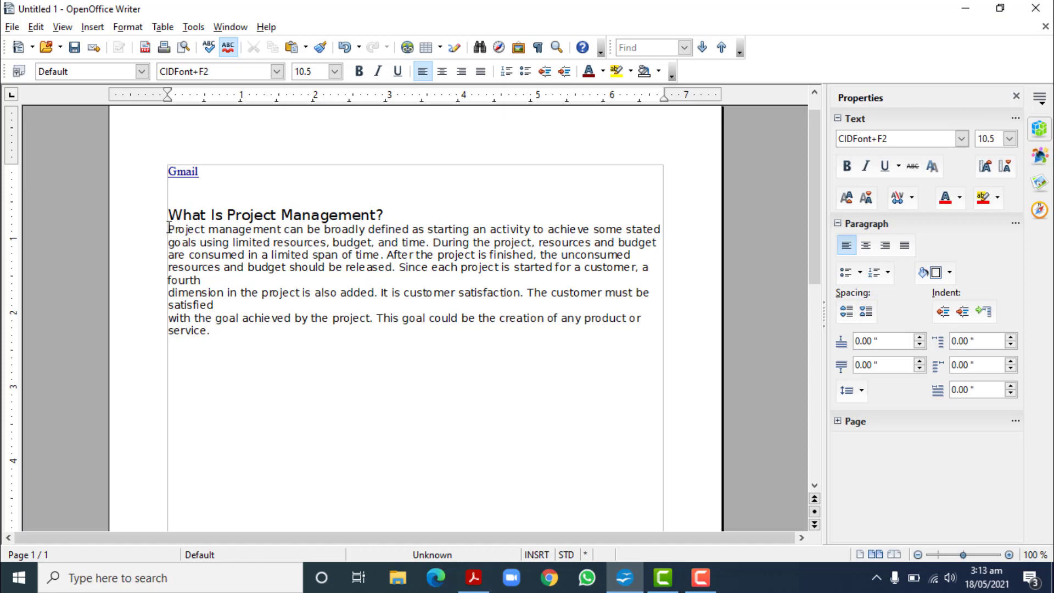
# Apply a drop cap of 1 character spanning 3 lines to the paragraph's initial P, previewing 2 characters as well.
pyautogui.moveTo(170, 229)
pyautogui.mouseDown()
pyautogui.moveTo(193, 255)
pyautogui.moveTo(174, 232)
pyautogui.mouseUp()
pyautogui.click(130, 27)
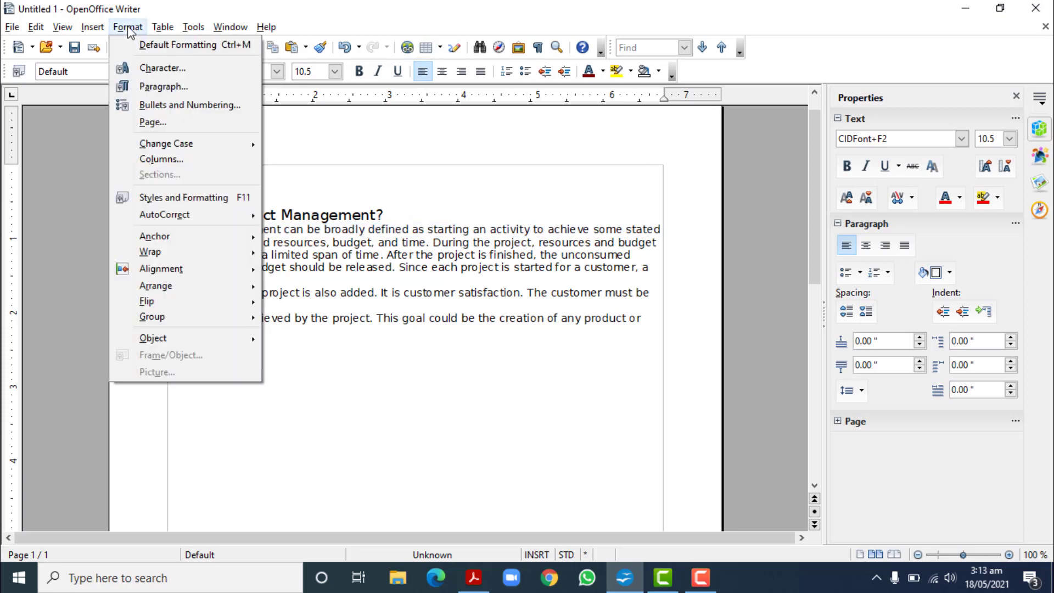
pyautogui.click(149, 87)
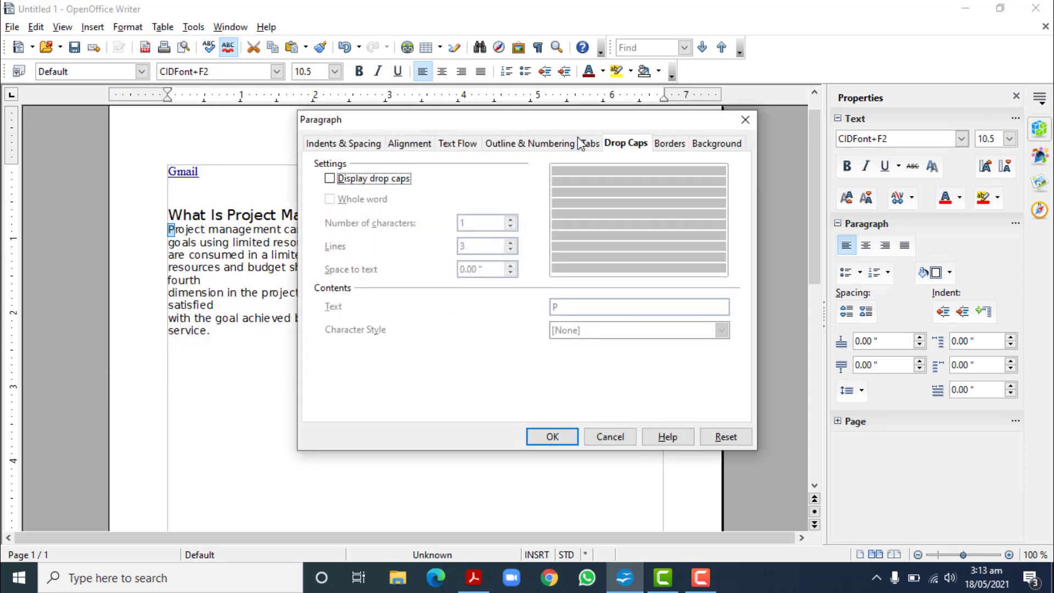
pyautogui.click(329, 179)
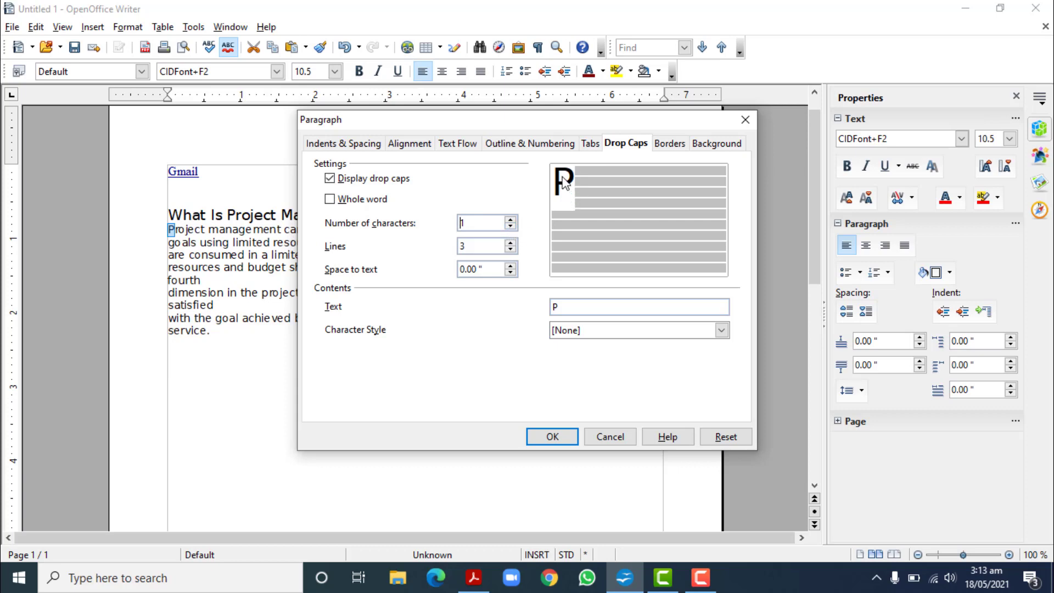
pyautogui.click(510, 220)
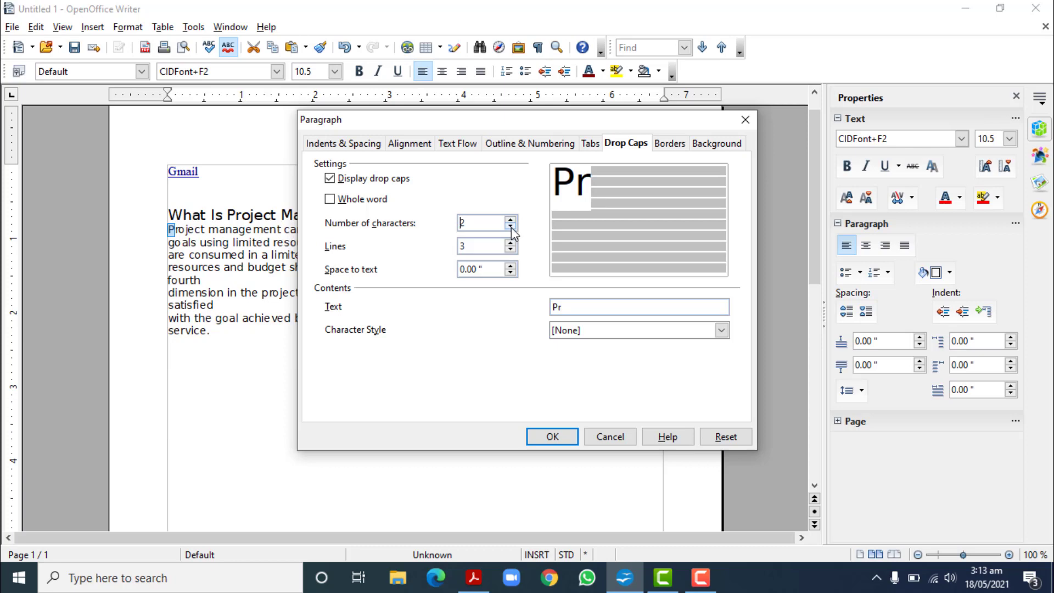
pyautogui.click(510, 226)
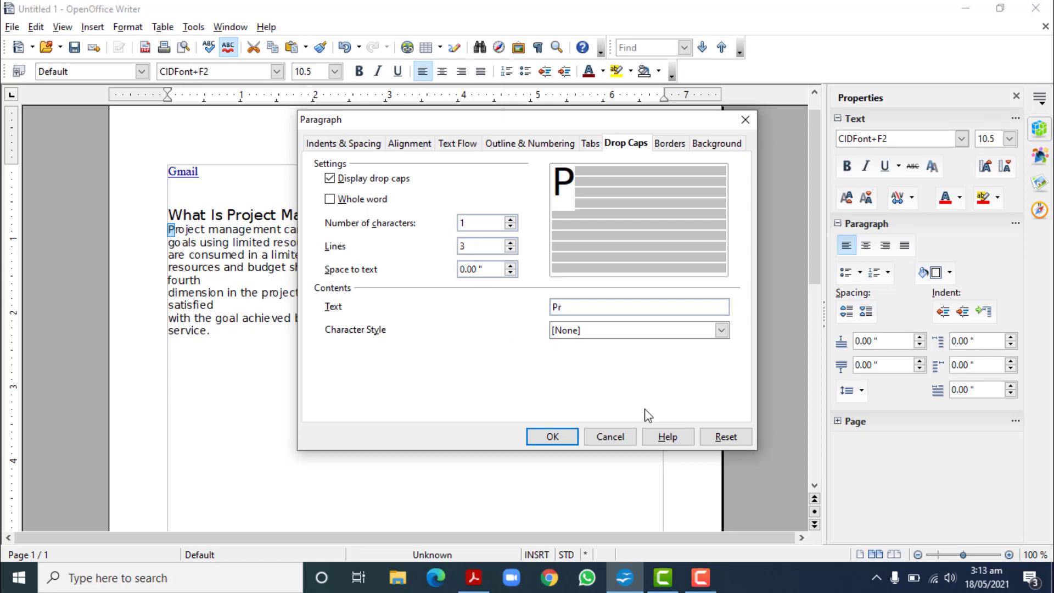
pyautogui.click(552, 436)
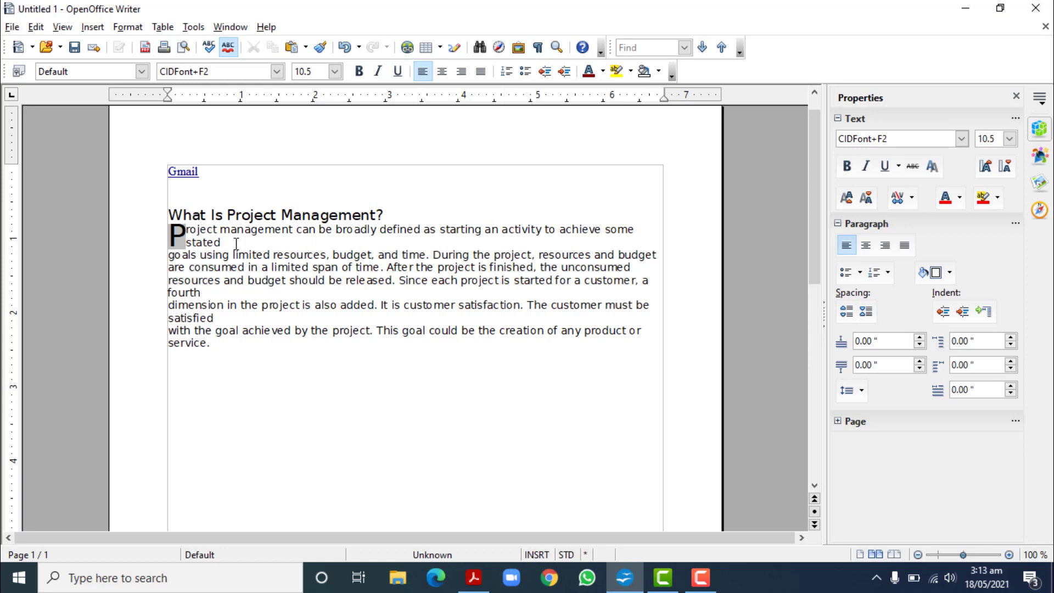
# Remove the line breaks inside the pasted project management paragraph so its text runs on continuously.
pyautogui.press('Delete')
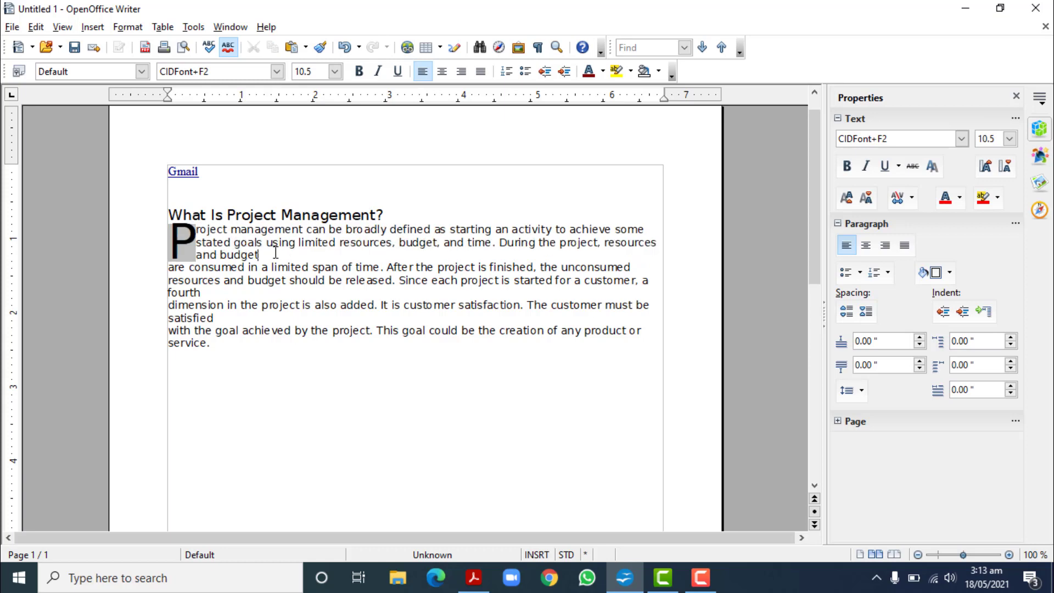
pyautogui.press('Delete')
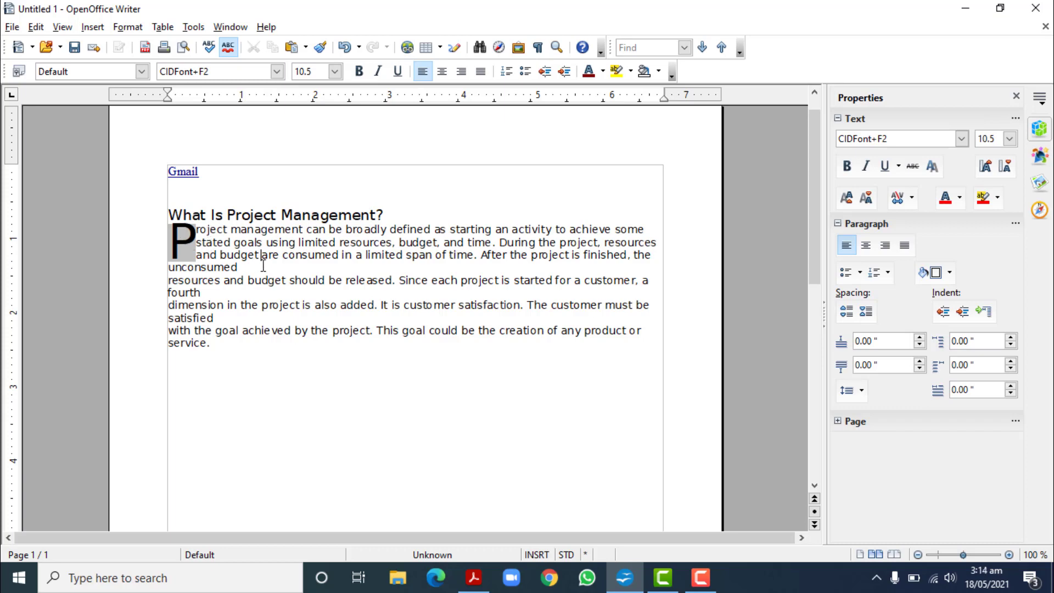
pyautogui.press('Delete')
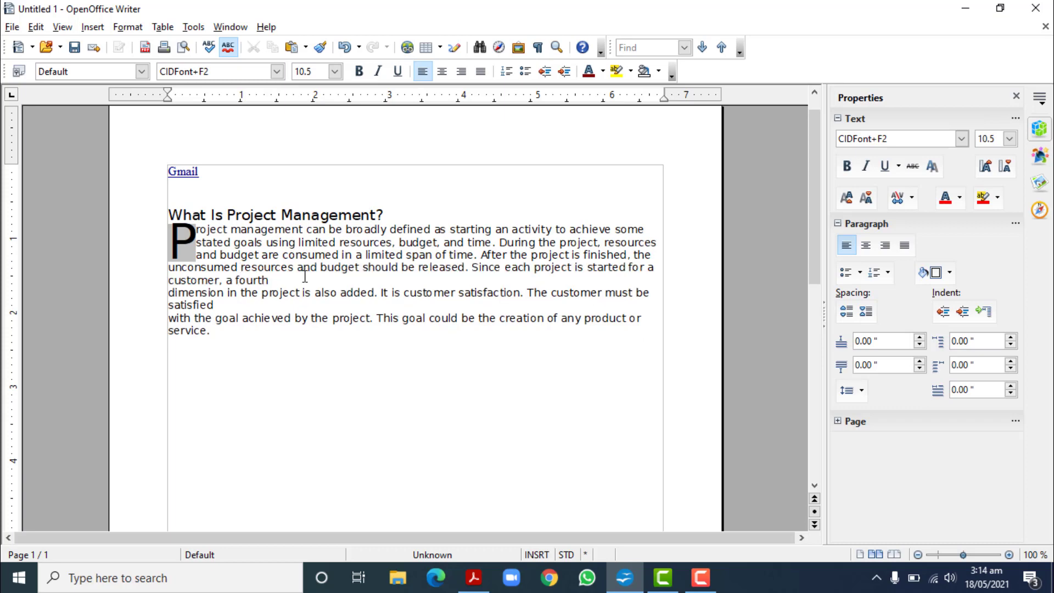
pyautogui.click(290, 282)
pyautogui.press('Delete')
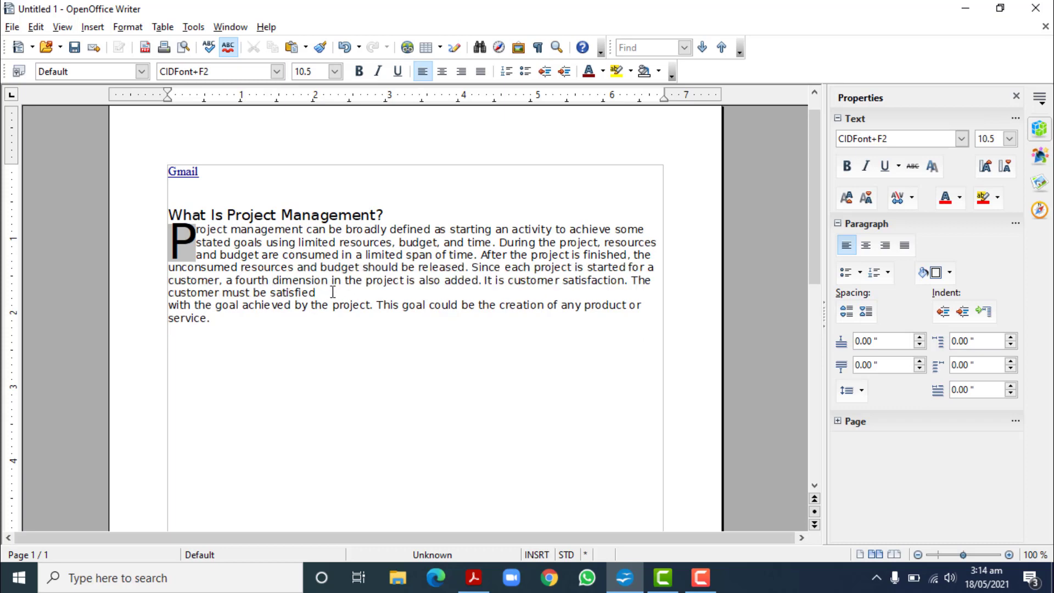
pyautogui.press('Delete')
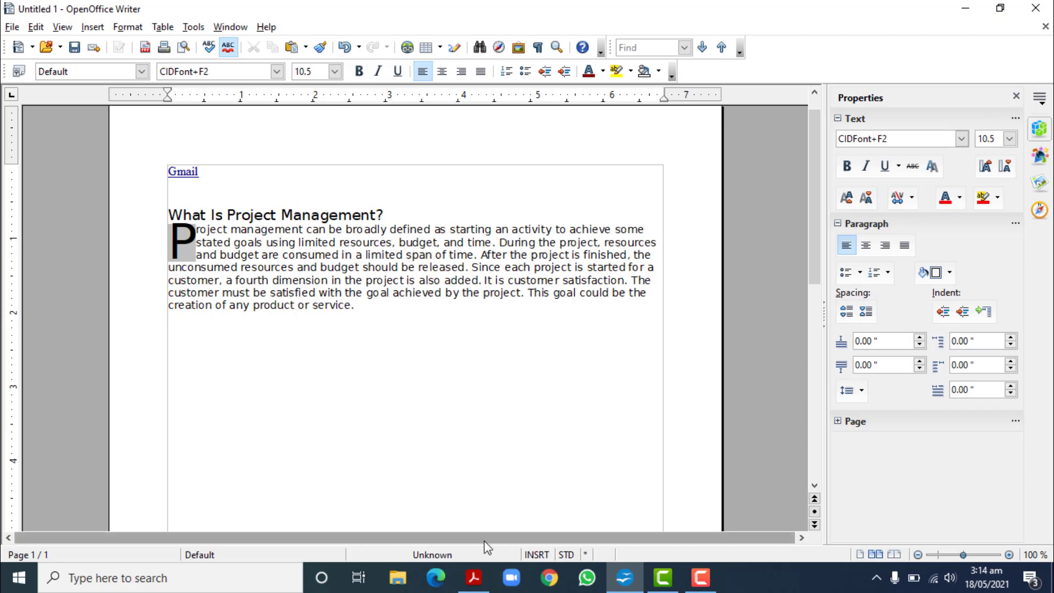
# Compare the text with PRACTICE 1.pdf and justify the project management paragraph, trying centred and right alignment first.
pyautogui.click(475, 583)
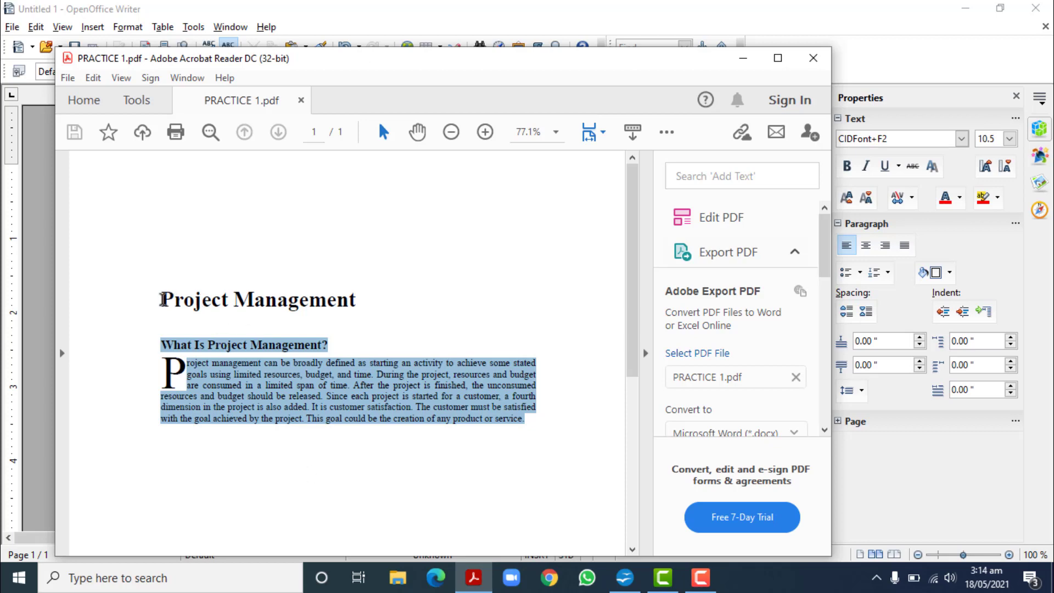
pyautogui.moveTo(174, 299); pyautogui.dragTo(369, 299)
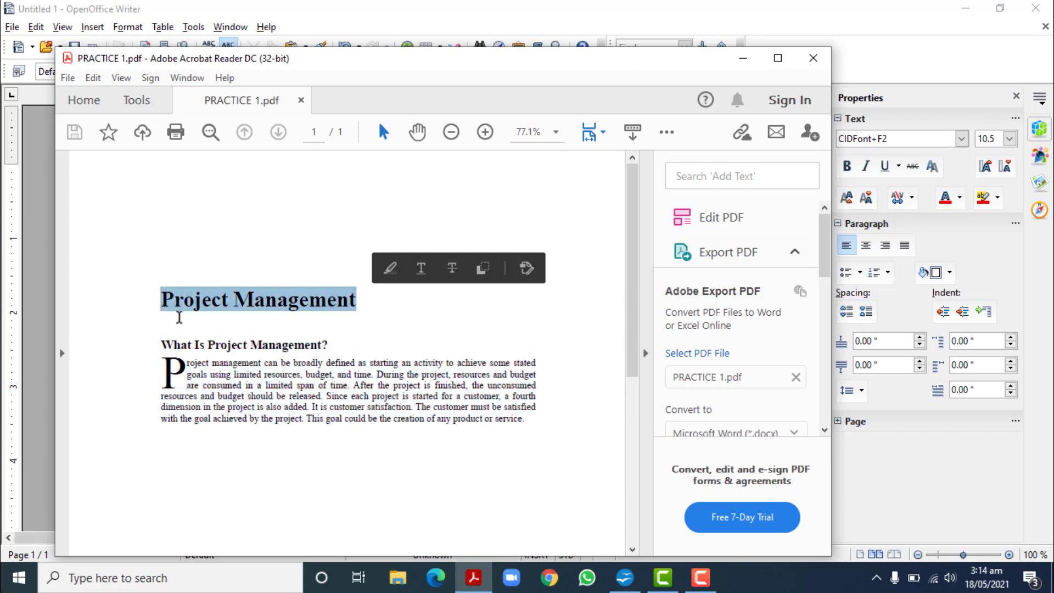
pyautogui.moveTo(162, 343); pyautogui.dragTo(330, 344)
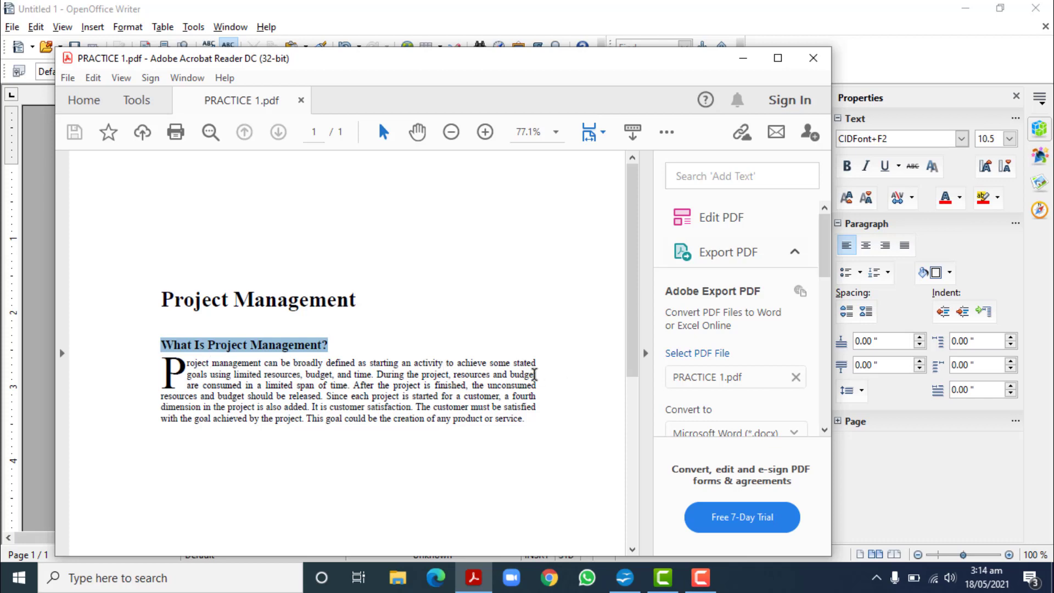
pyautogui.click(473, 578)
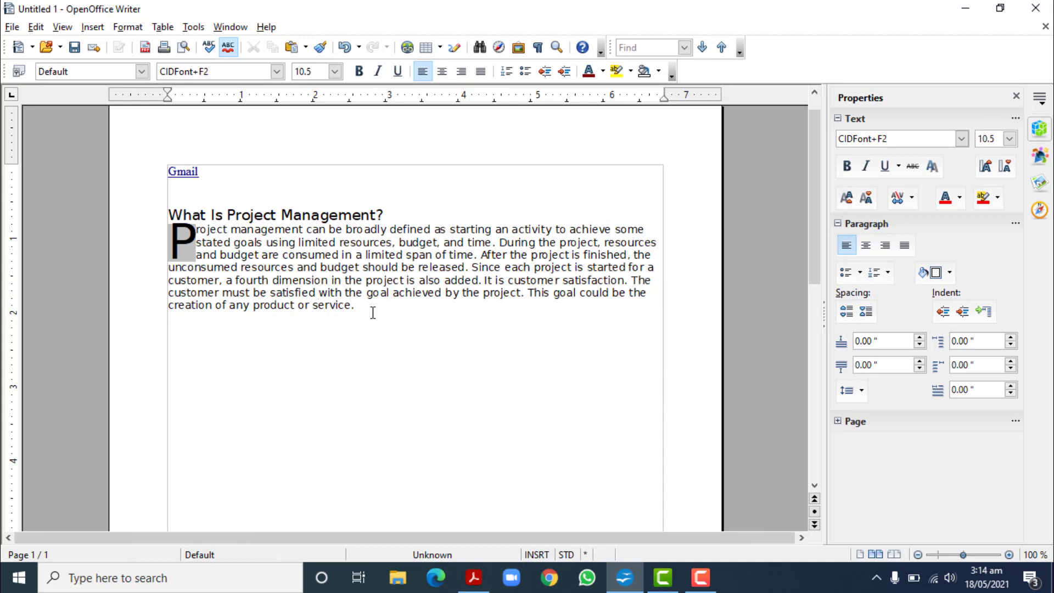
pyautogui.moveTo(367, 306); pyautogui.dragTo(170, 230)
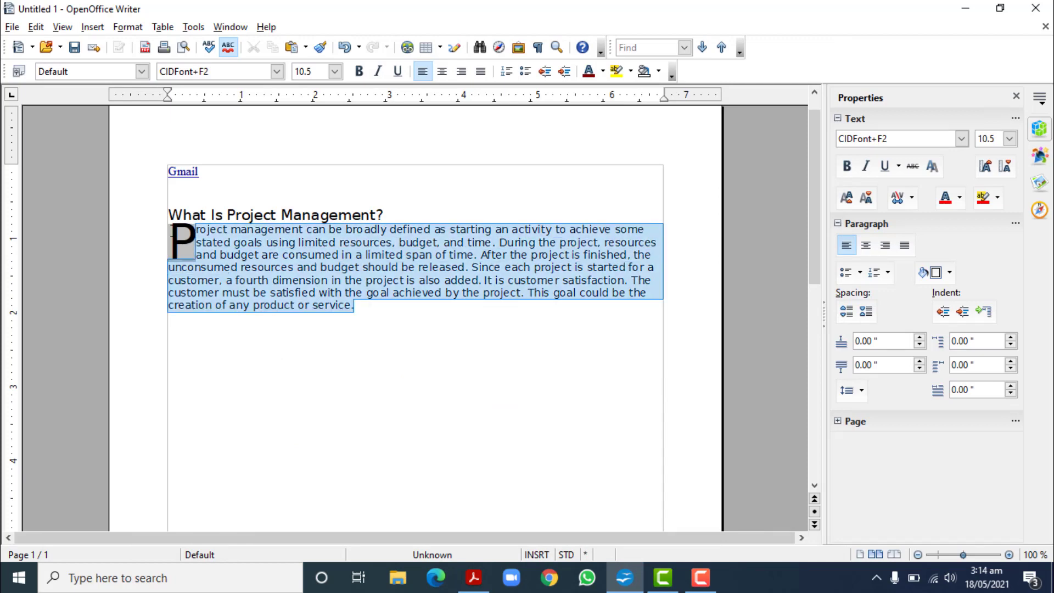
pyautogui.click(474, 577)
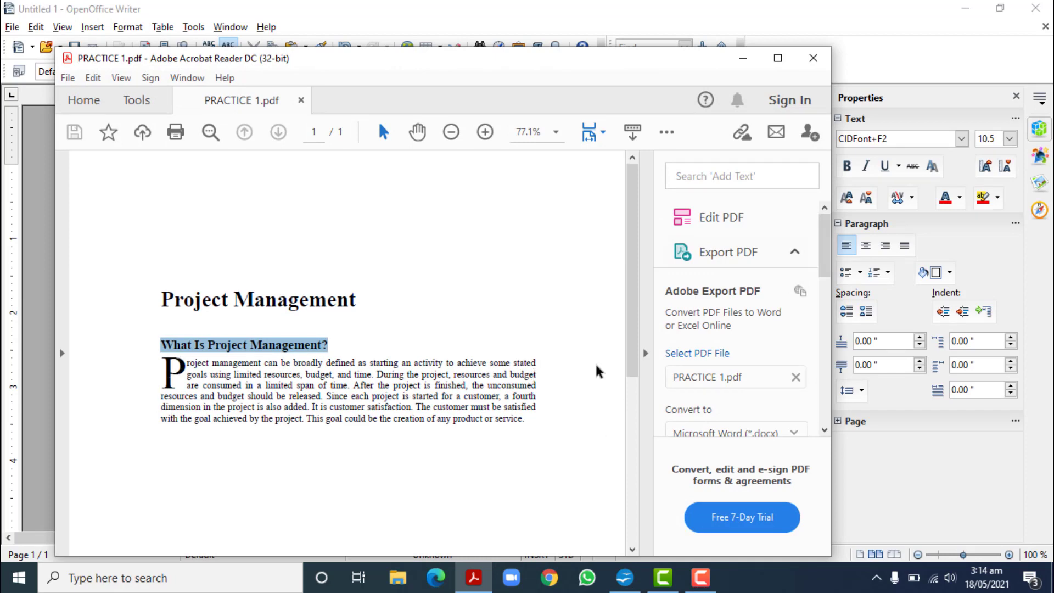
pyautogui.click(473, 576)
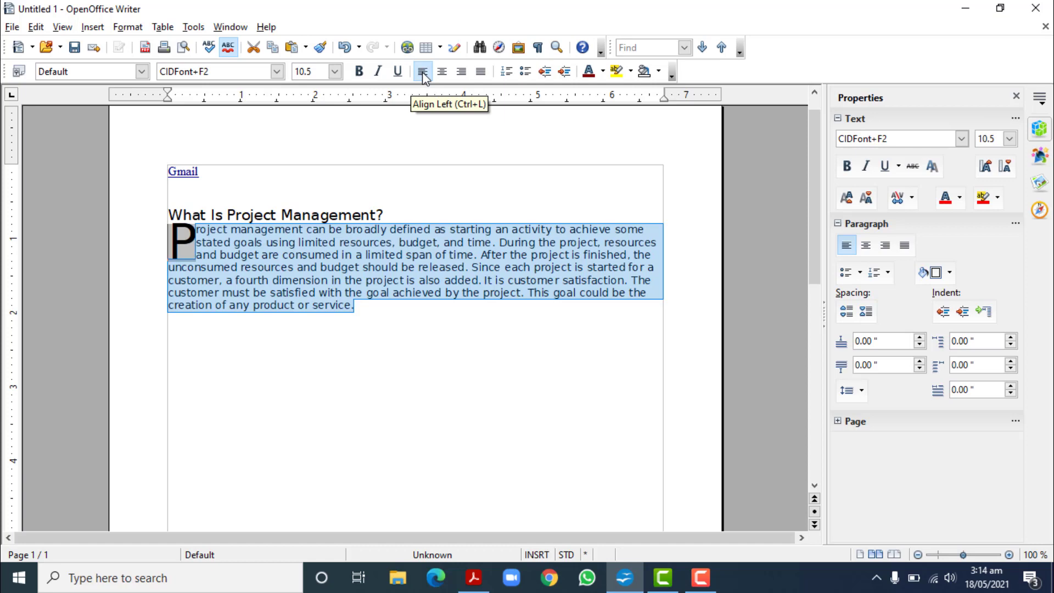
pyautogui.click(442, 72)
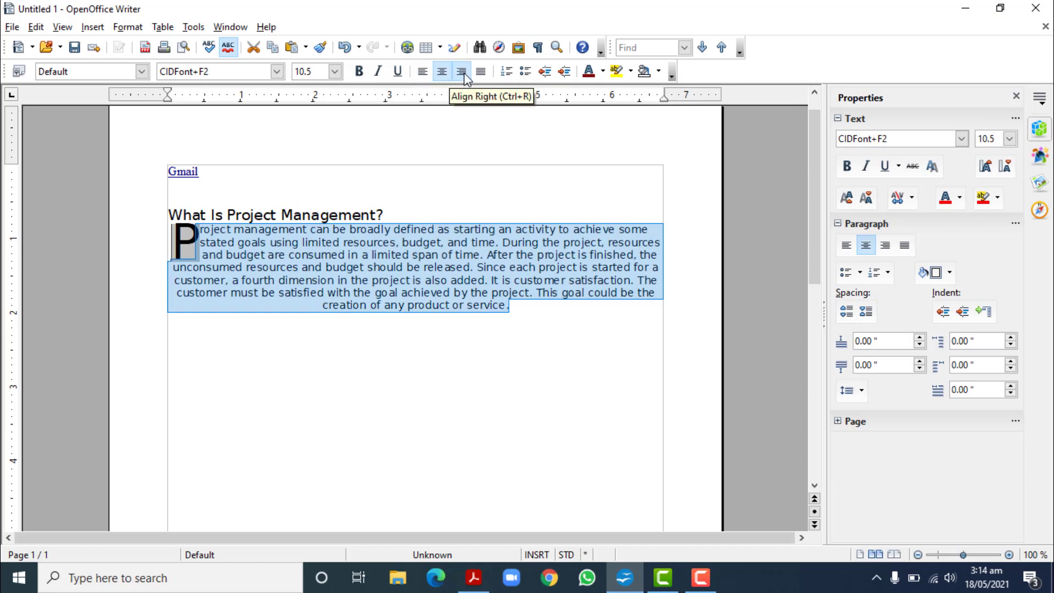
pyautogui.click(462, 72)
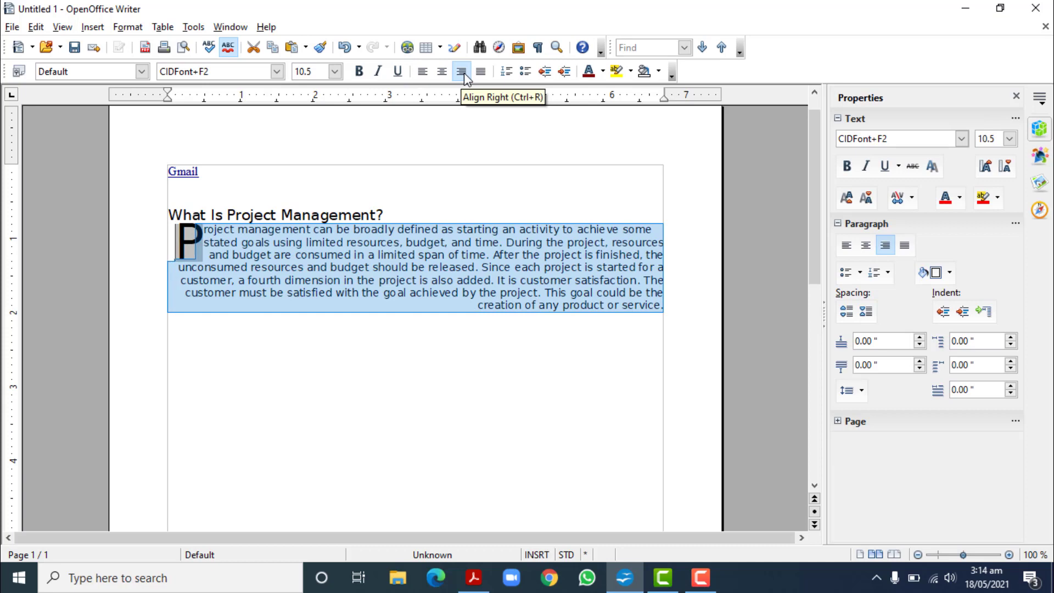
pyautogui.click(481, 72)
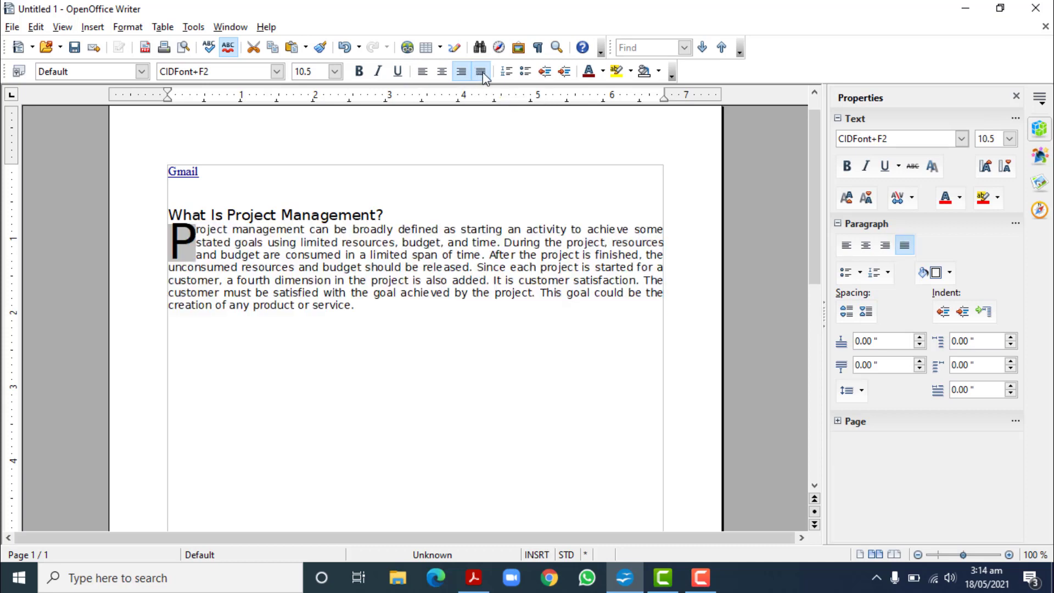
pyautogui.click(456, 331)
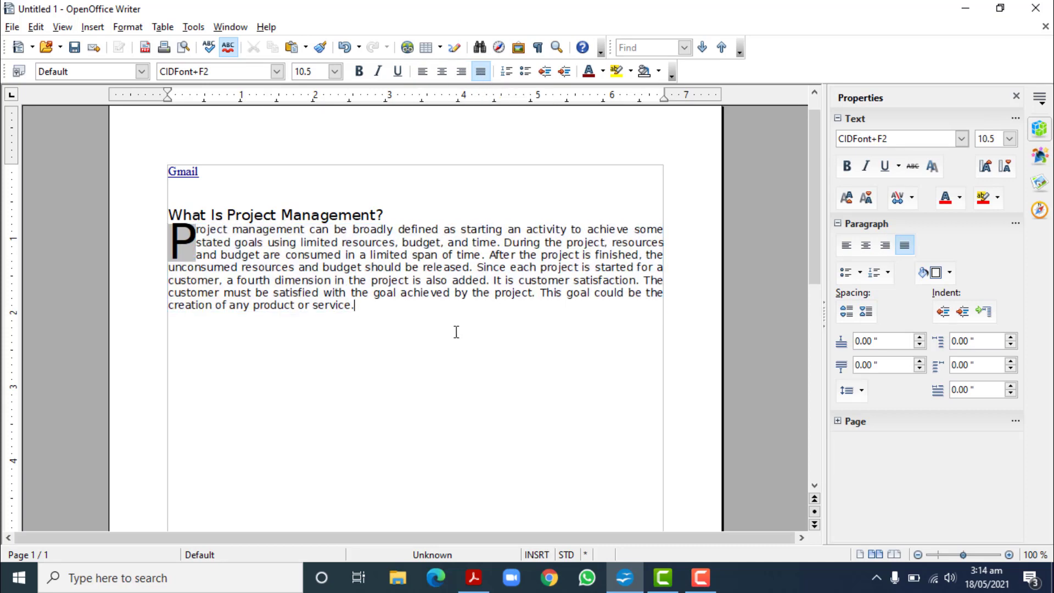
# Check the layout in PRACTICE 1.pdf and move both page margins inward, leaving a text area about 6 inches wide.
pyautogui.click(473, 577)
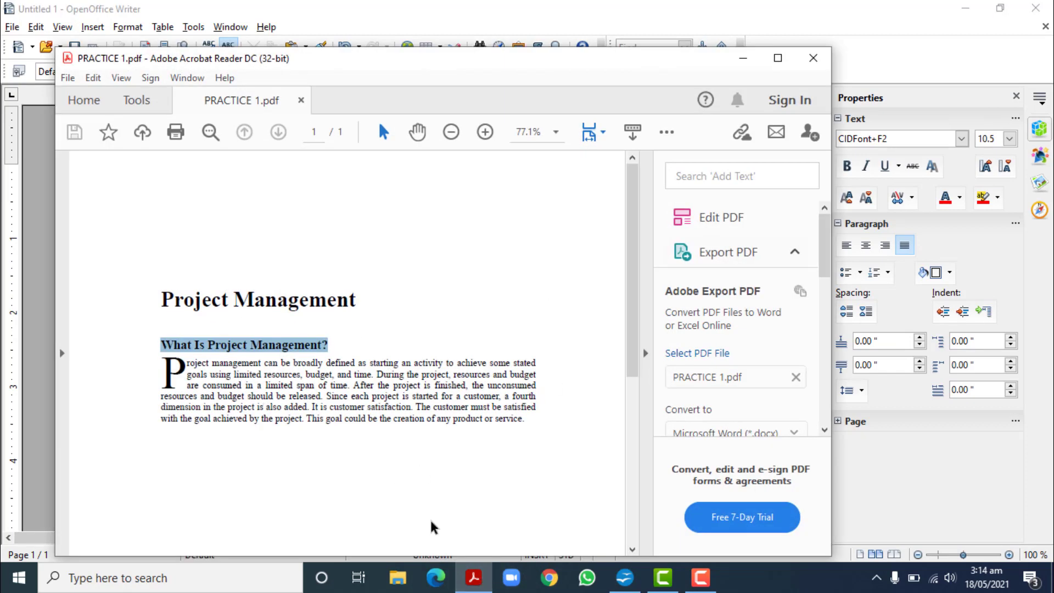
pyautogui.click(476, 575)
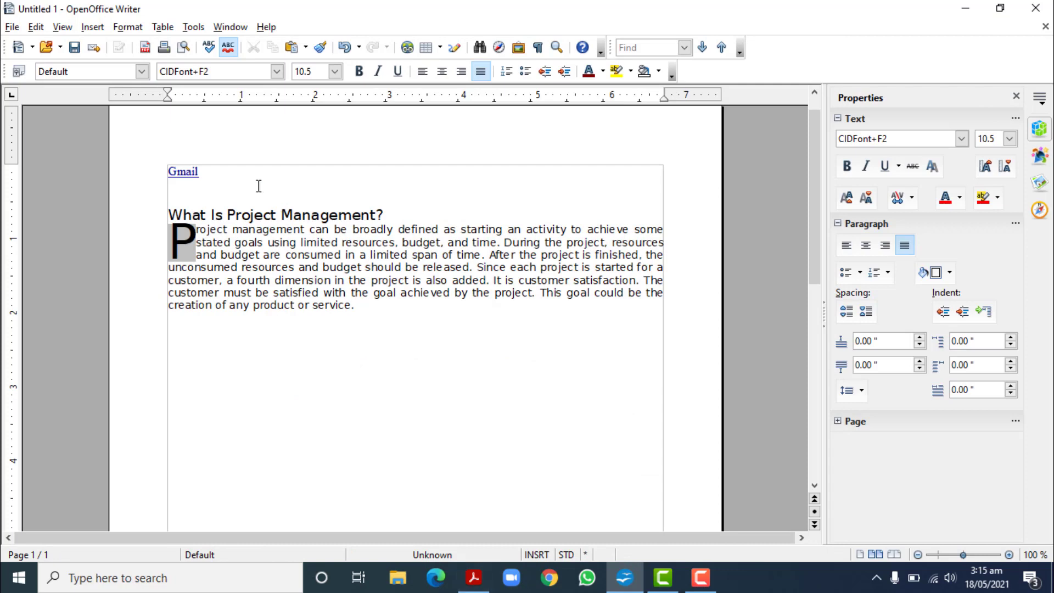
pyautogui.moveTo(168, 95); pyautogui.dragTo(194, 94)
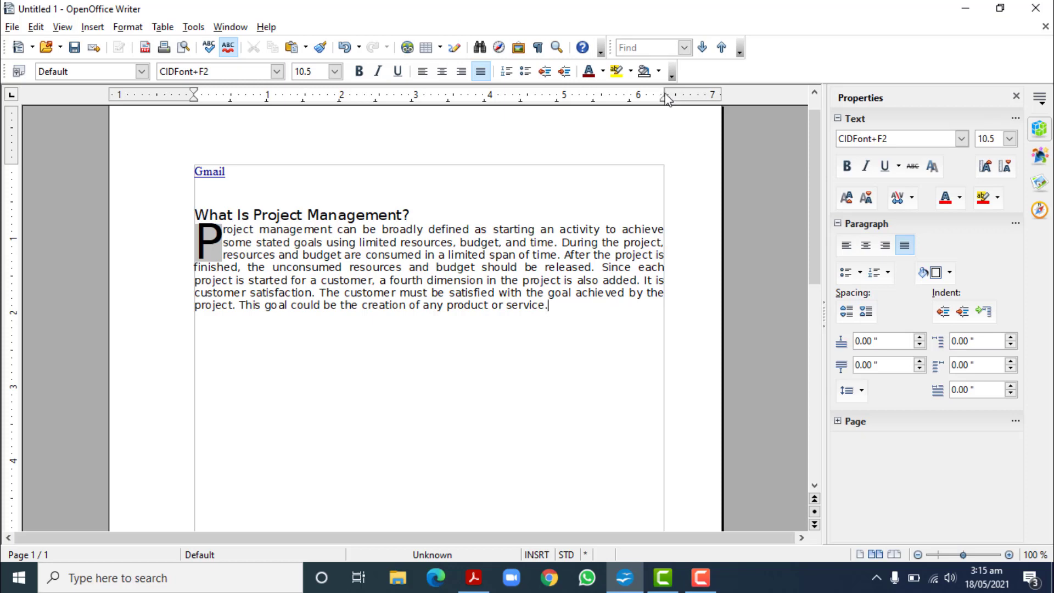
pyautogui.moveTo(665, 96); pyautogui.dragTo(633, 96)
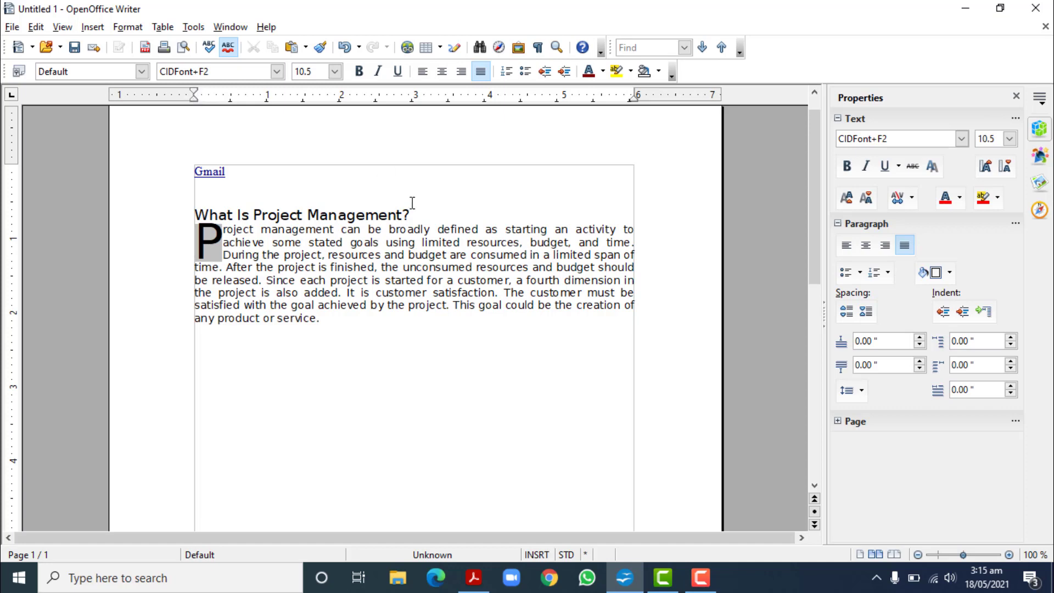
# Insert a blank line between the heading and the paragraph, and delete the Gmail hyperlink above them.
pyautogui.press('Return')
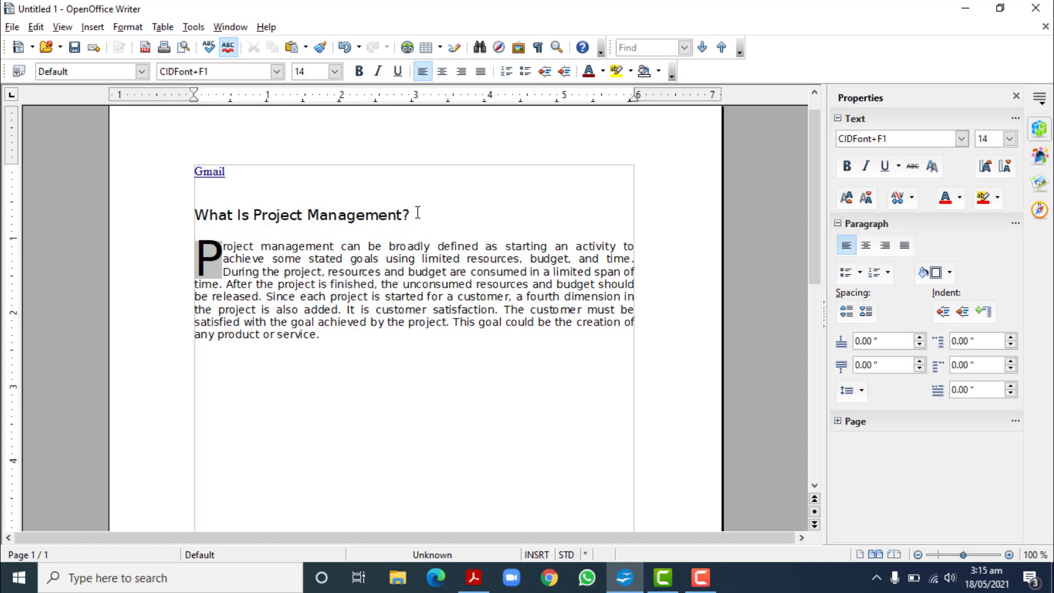
pyautogui.moveTo(227, 172); pyautogui.dragTo(192, 167)
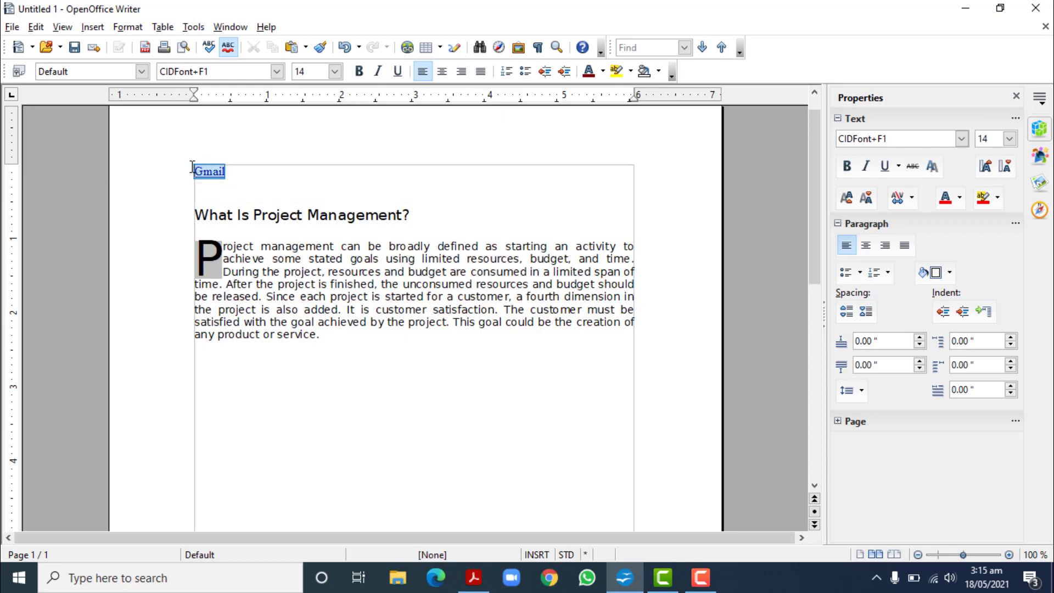
pyautogui.press('Delete')
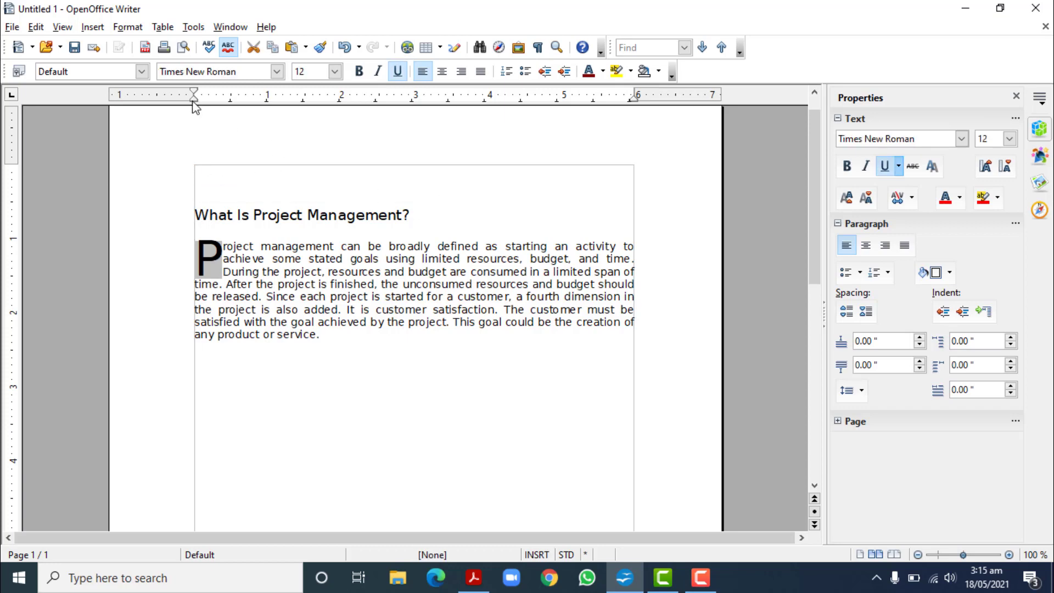
# Indent the drop cap paragraph on the ruler, with a 0.47-inch first line and 0.02 inch before the text.
pyautogui.click(199, 224)
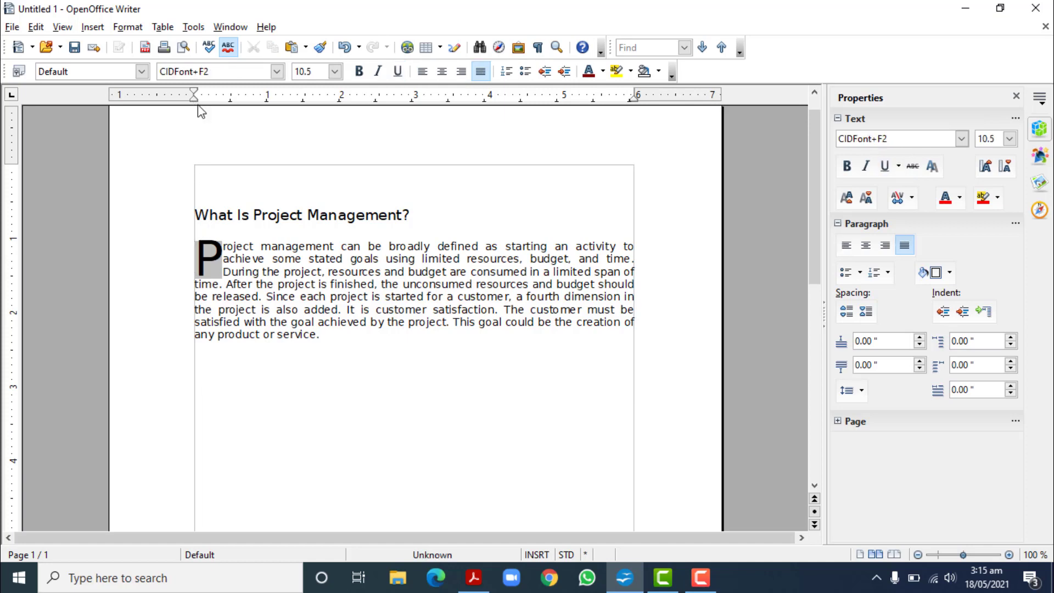
pyautogui.moveTo(195, 97); pyautogui.dragTo(232, 95)
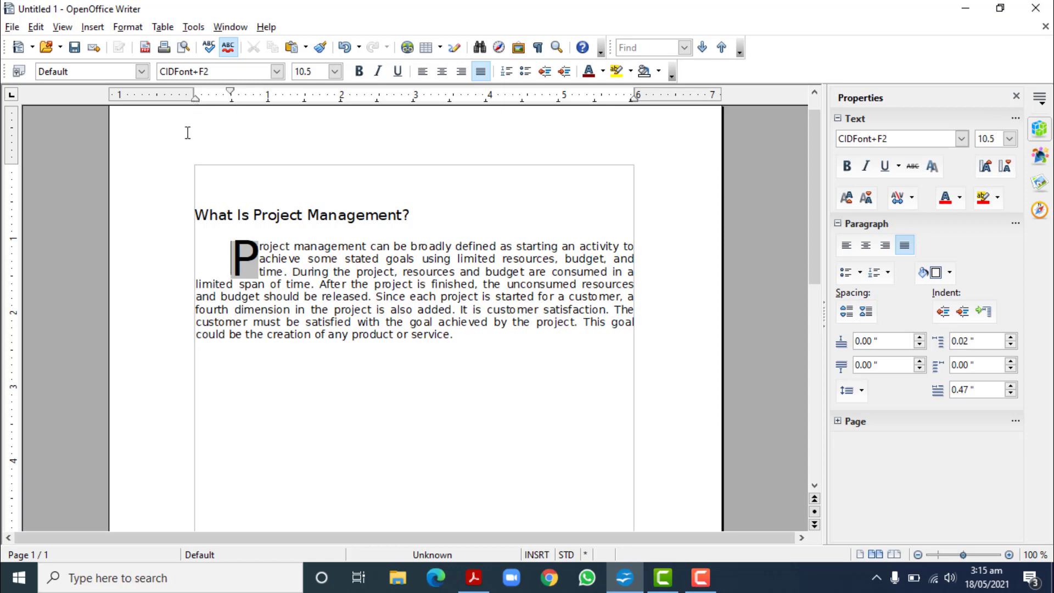
# Try a 1.03-inch indent before the paragraph's text and a right margin moved further inward, and undo both changes.
pyautogui.moveTo(196, 100)
pyautogui.mouseDown()
pyautogui.moveTo(364, 105)
pyautogui.moveTo(272, 106)
pyautogui.mouseUp()
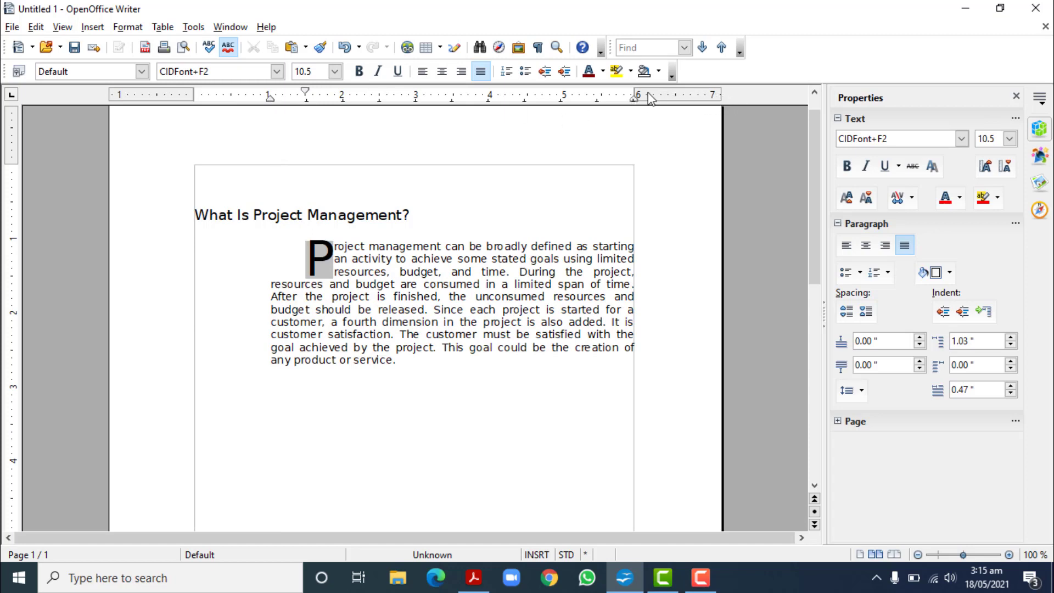
pyautogui.moveTo(632, 95); pyautogui.dragTo(600, 94)
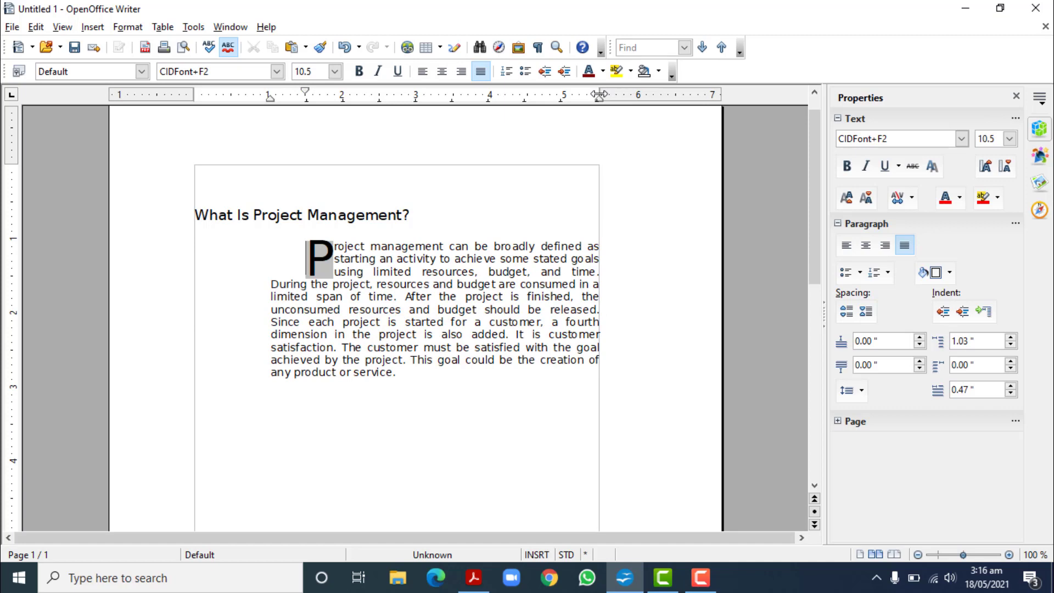
pyautogui.hotkey('ctrl', 'z')
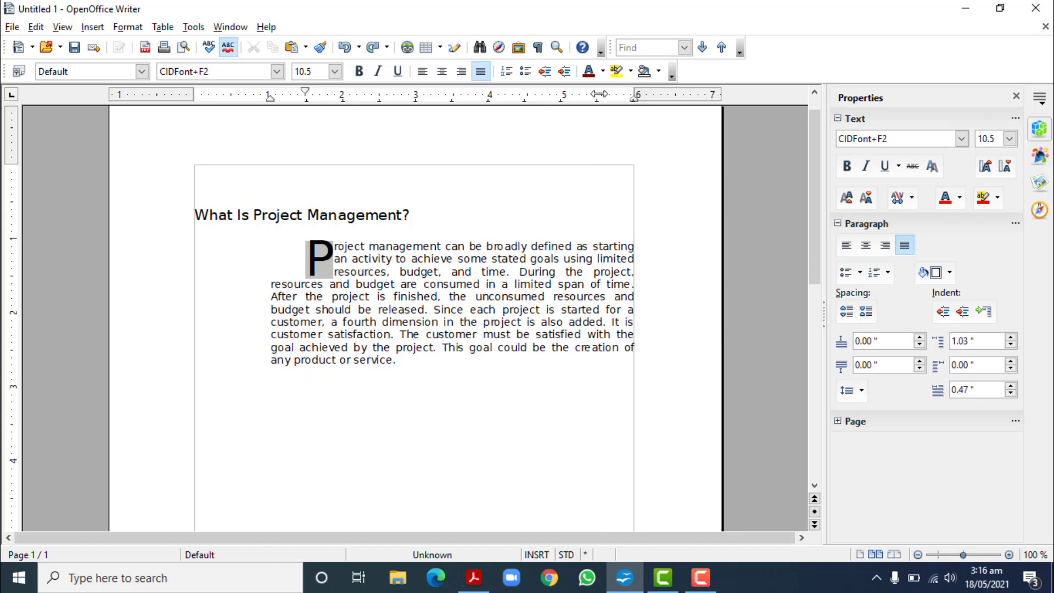
pyautogui.hotkey('ctrl', 'z')
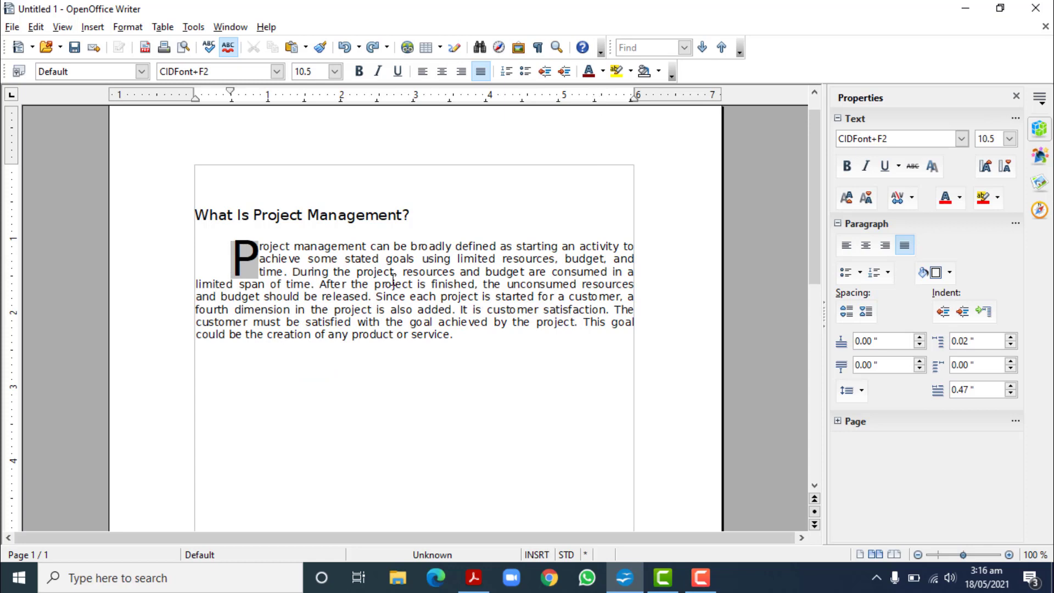
# Compare with PRACTICE 1.pdf and set the font of the heading and paragraph to Times New Roman.
pyautogui.click(472, 577)
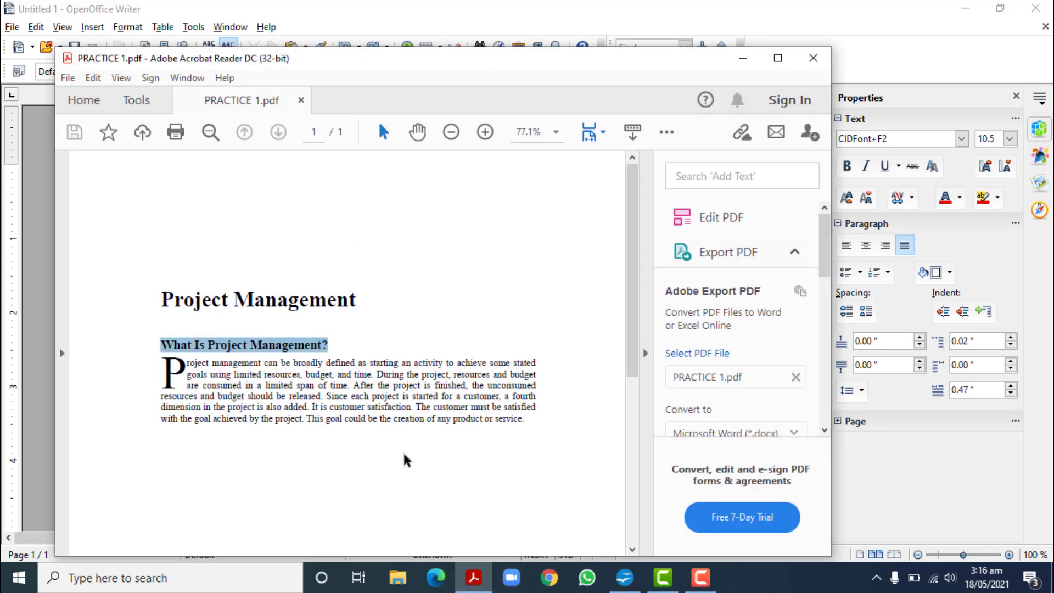
pyautogui.click(478, 584)
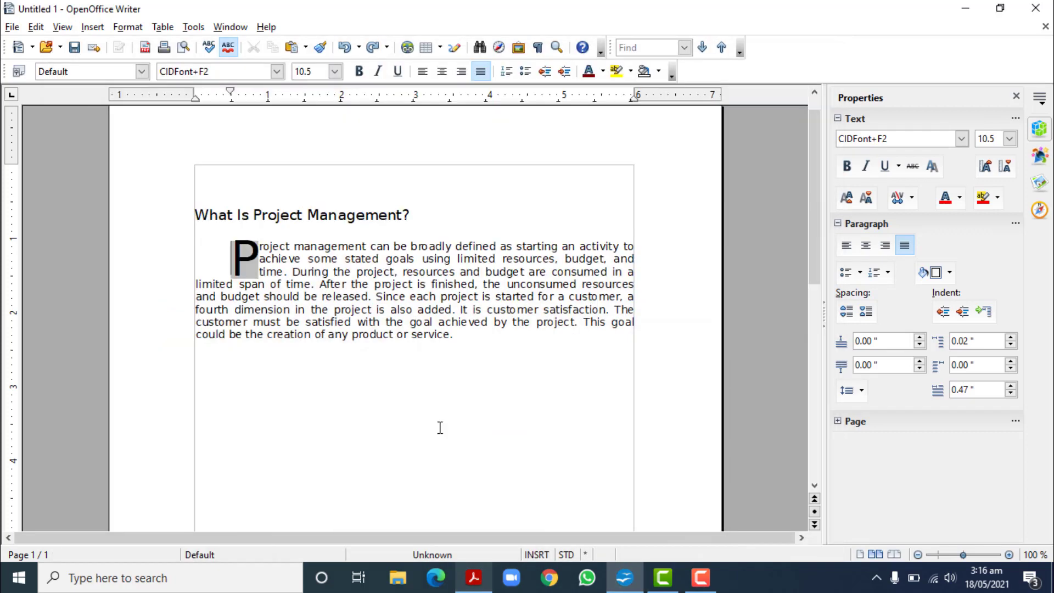
pyautogui.moveTo(452, 335); pyautogui.dragTo(181, 212)
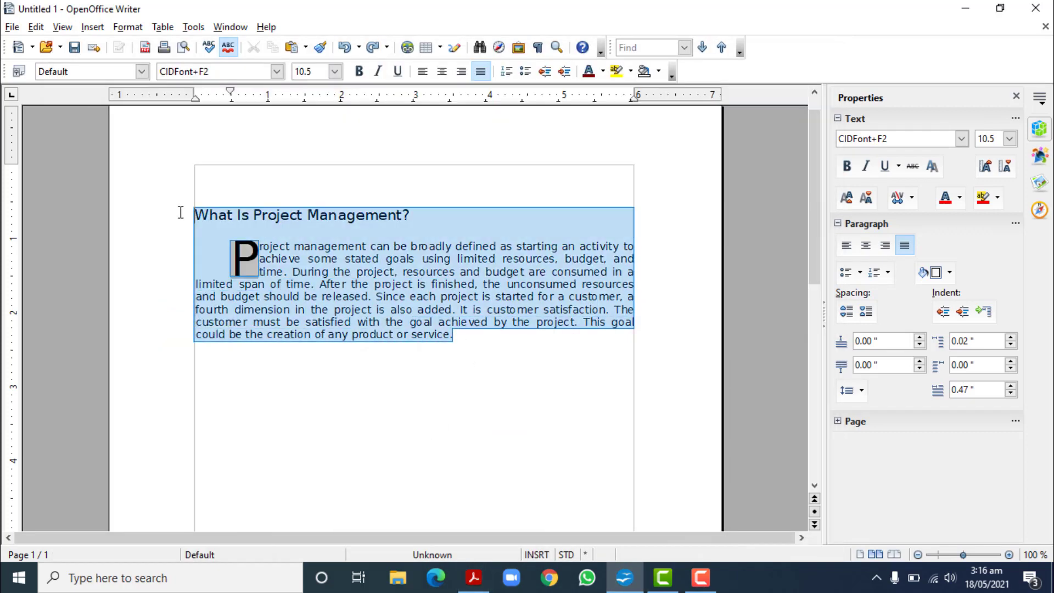
pyautogui.click(277, 72)
pyautogui.write('Tahoma')
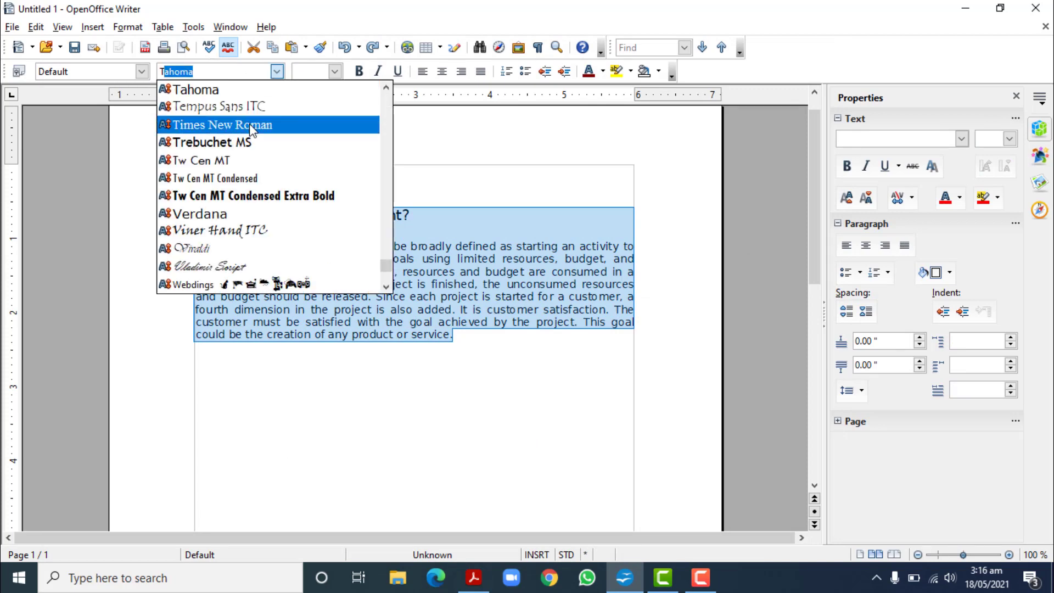
pyautogui.click(249, 124)
pyautogui.click(311, 289)
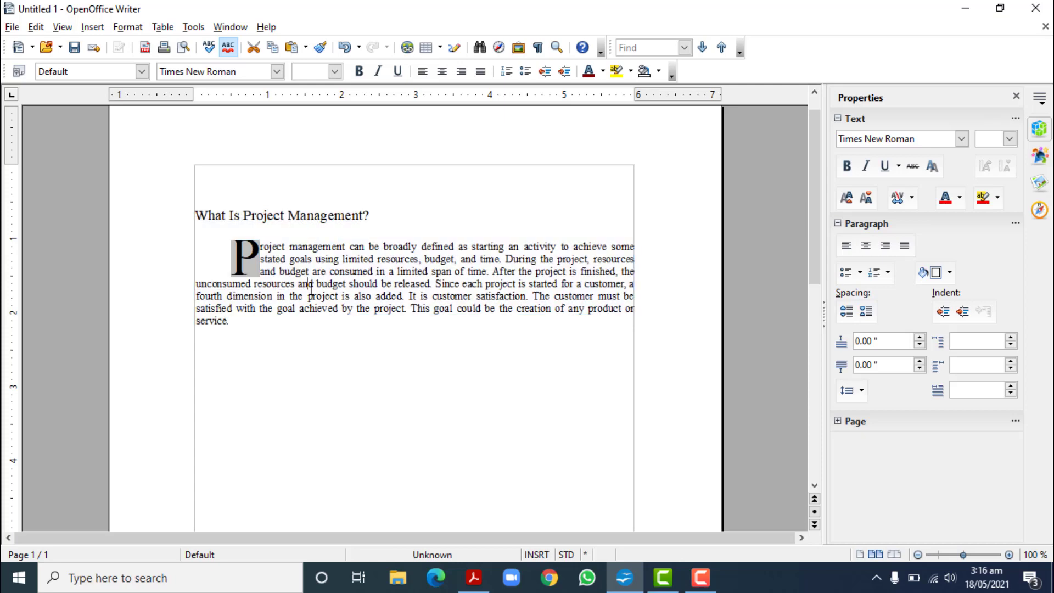
pyautogui.click(307, 217)
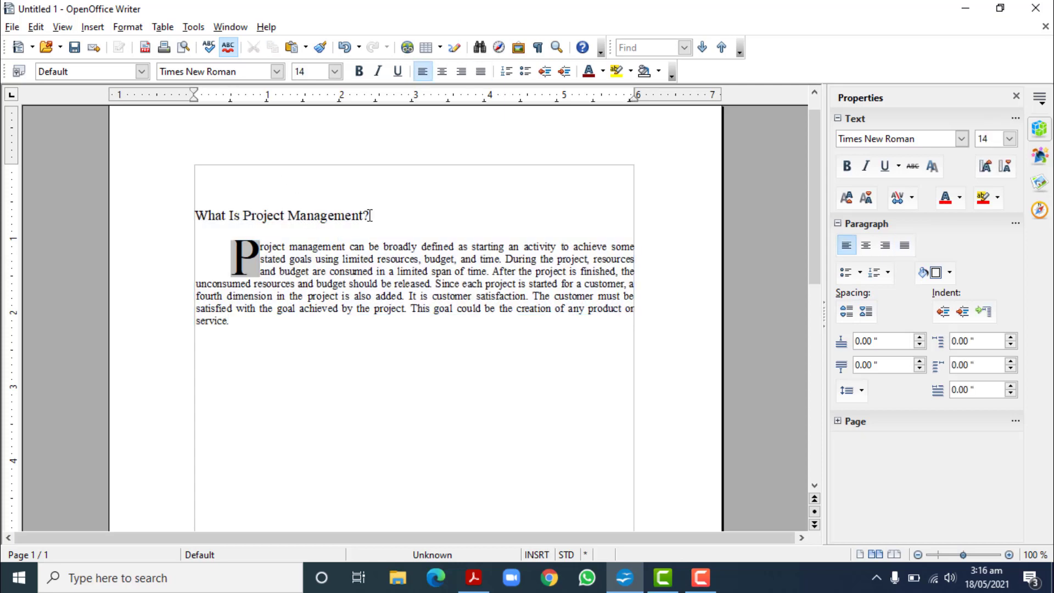
# Make the "What Is Project Management?" heading bold.
pyautogui.click(370, 215)
pyautogui.keyDown('shift'); pyautogui.click(195, 215); pyautogui.keyUp('shift')
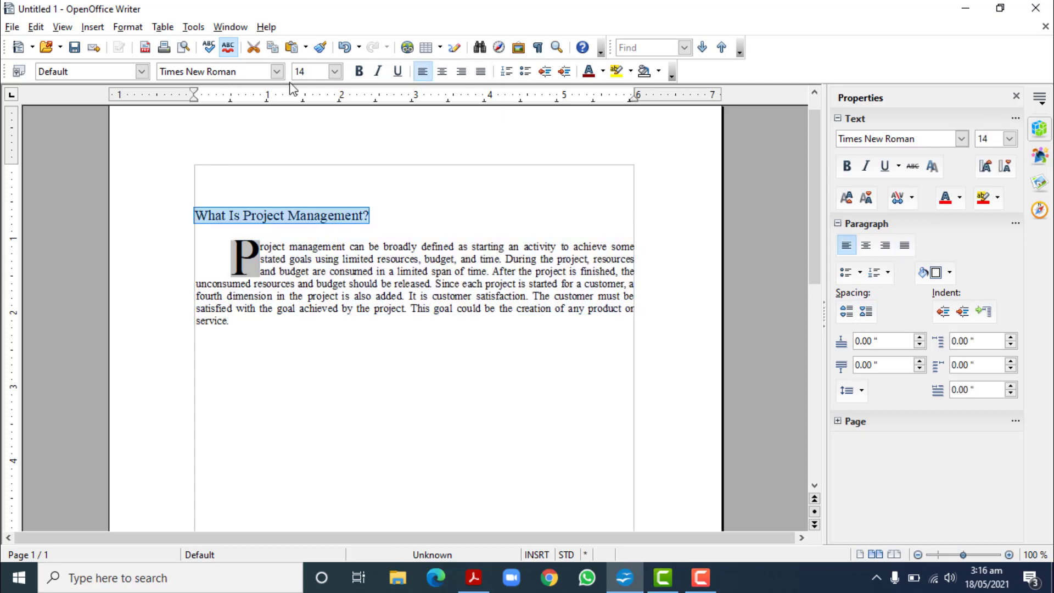
pyautogui.click(360, 71)
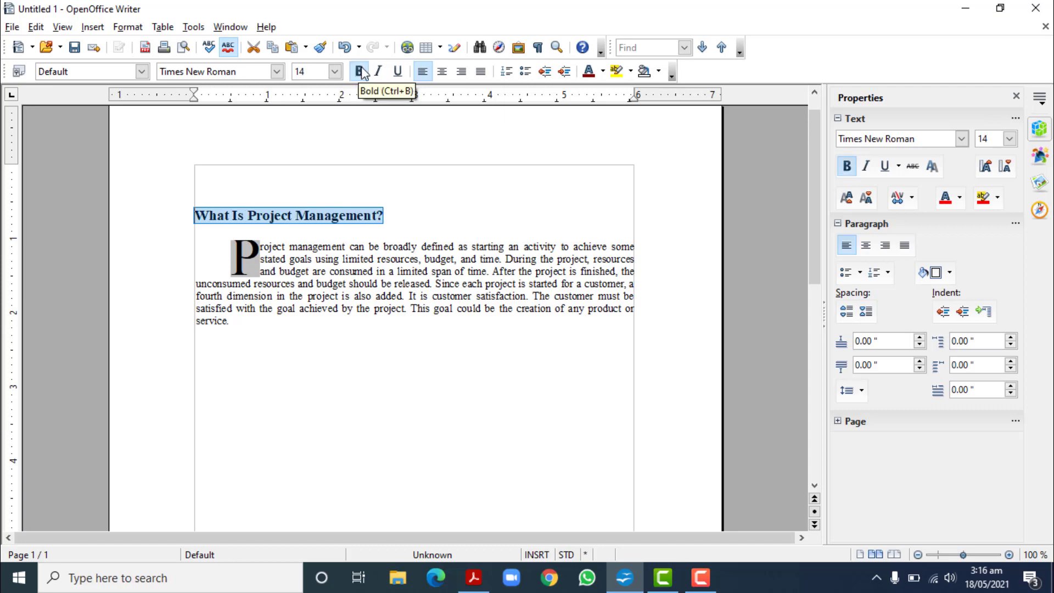
pyautogui.click(325, 302)
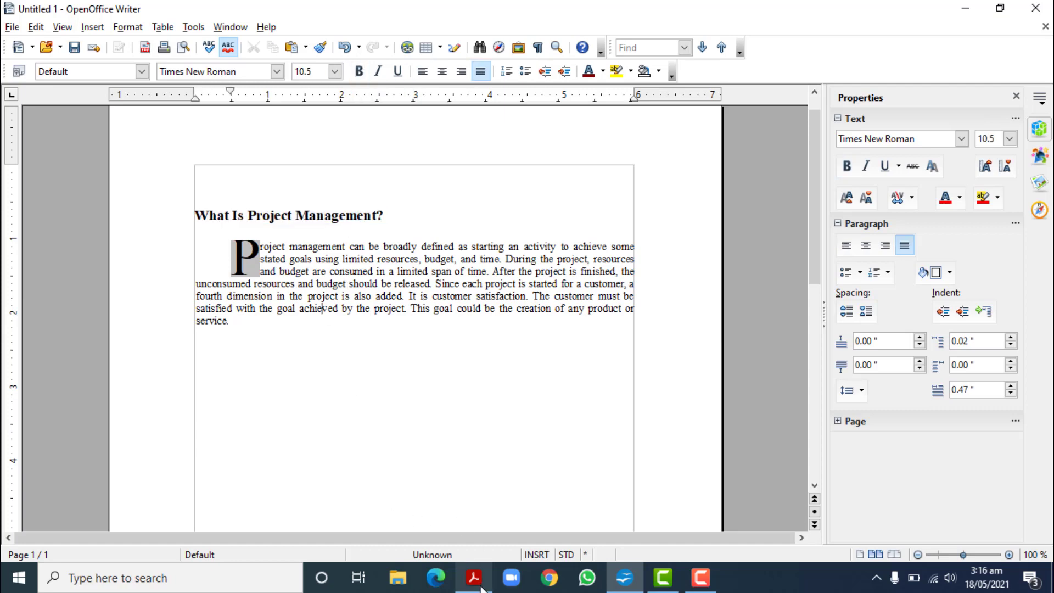
# Check PRACTICE 1.pdf and add the title "Project Management" on a new line above the heading.
pyautogui.click(478, 582)
pyautogui.click(480, 586)
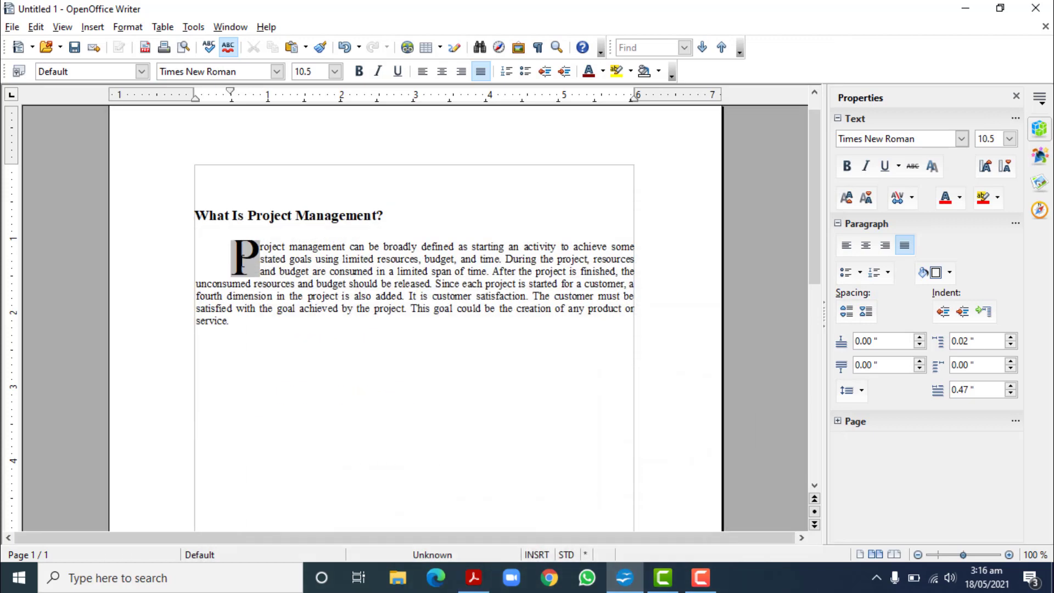
pyautogui.click(195, 214)
pyautogui.press('Return')
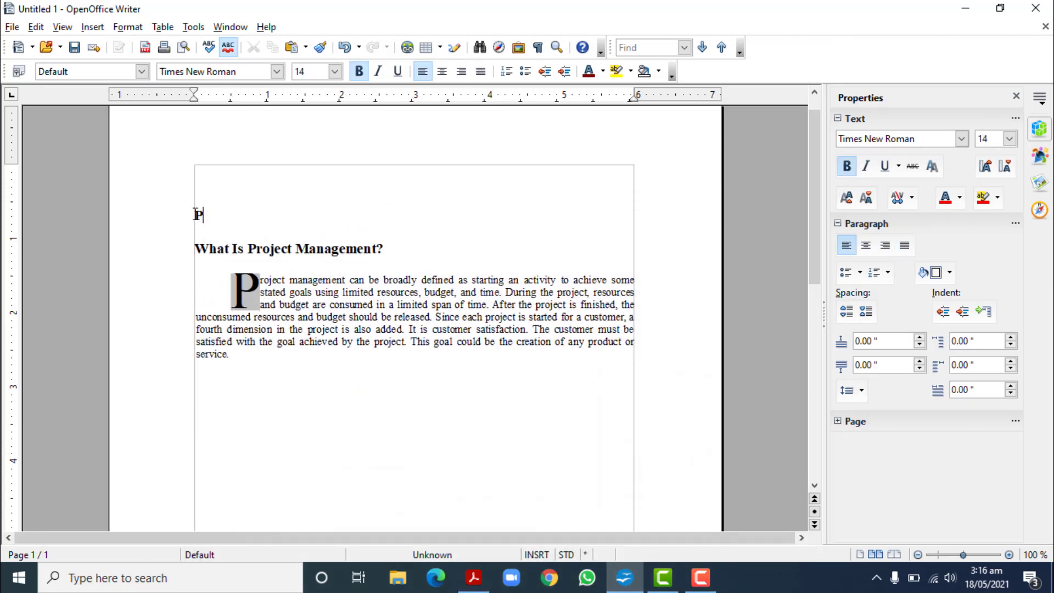
pyautogui.write('Project Management')
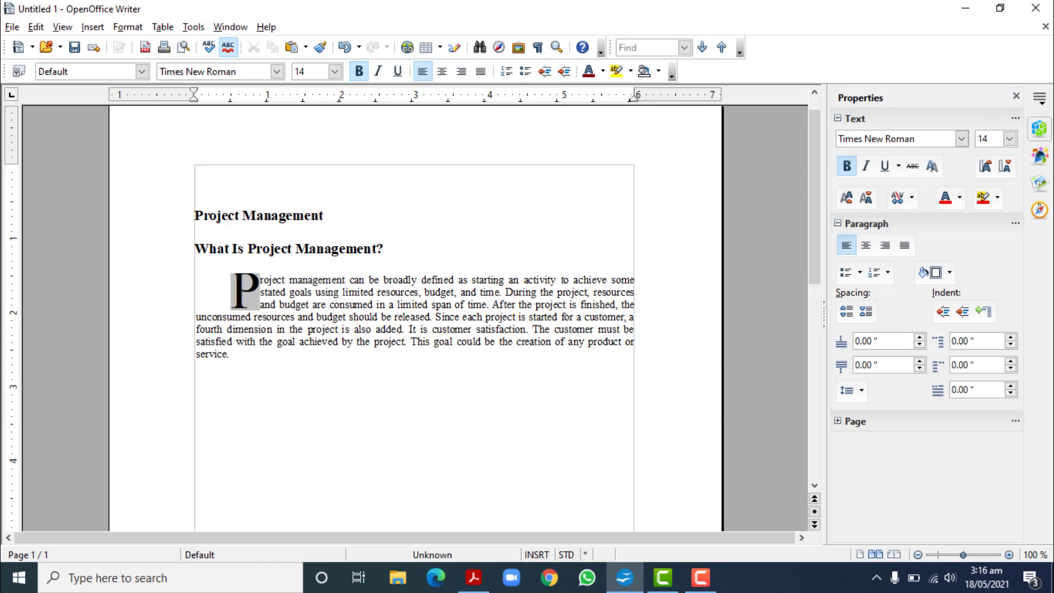
# Compare with the title in PRACTICE 1.pdf and enlarge the "Project Management" title to 18 points.
pyautogui.click(473, 577)
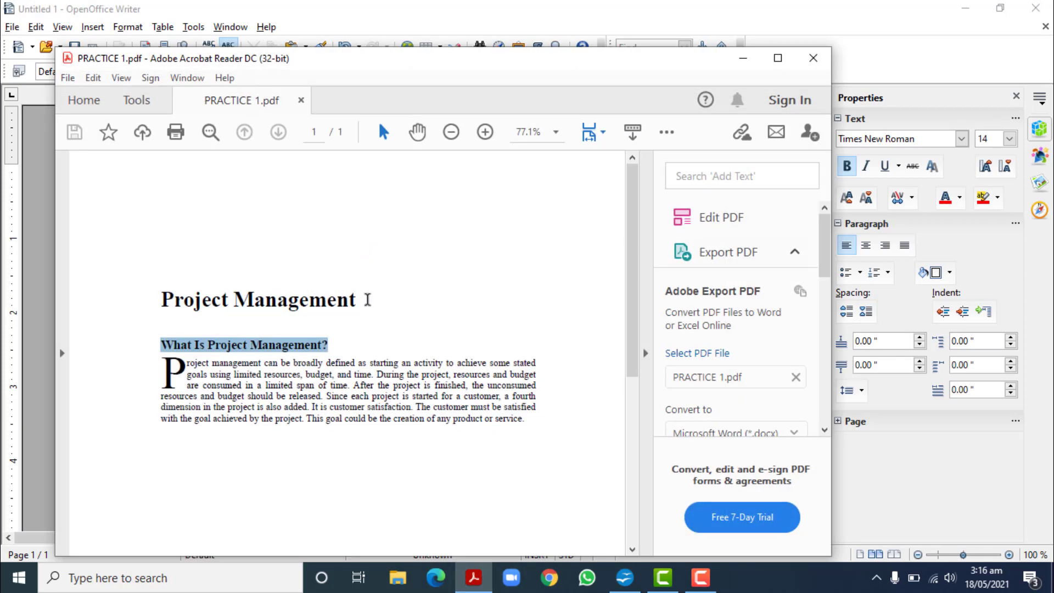
pyautogui.moveTo(367, 299); pyautogui.dragTo(167, 301)
pyautogui.click(226, 344)
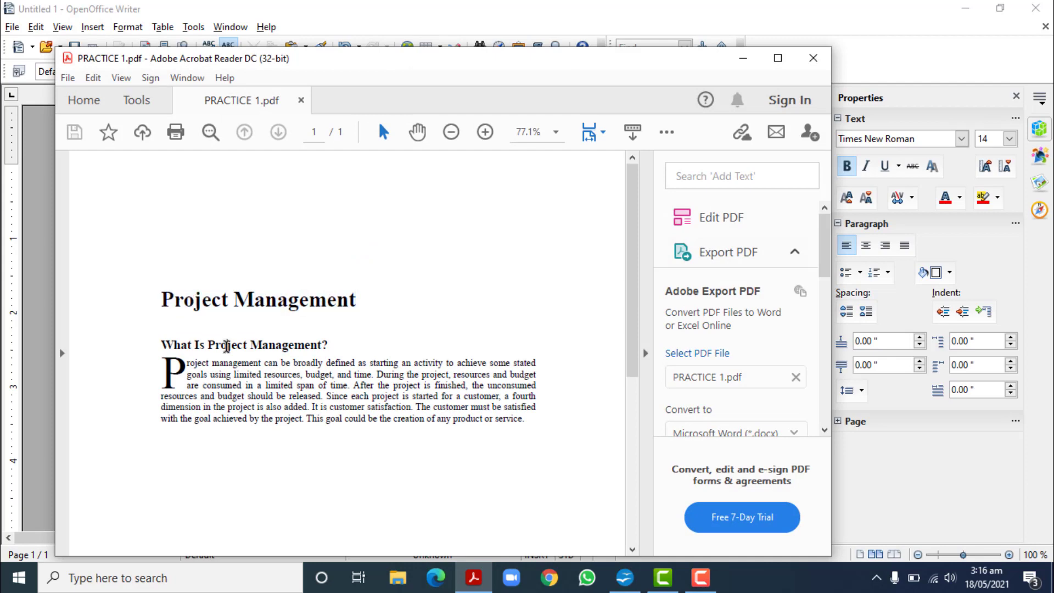
pyautogui.click(474, 578)
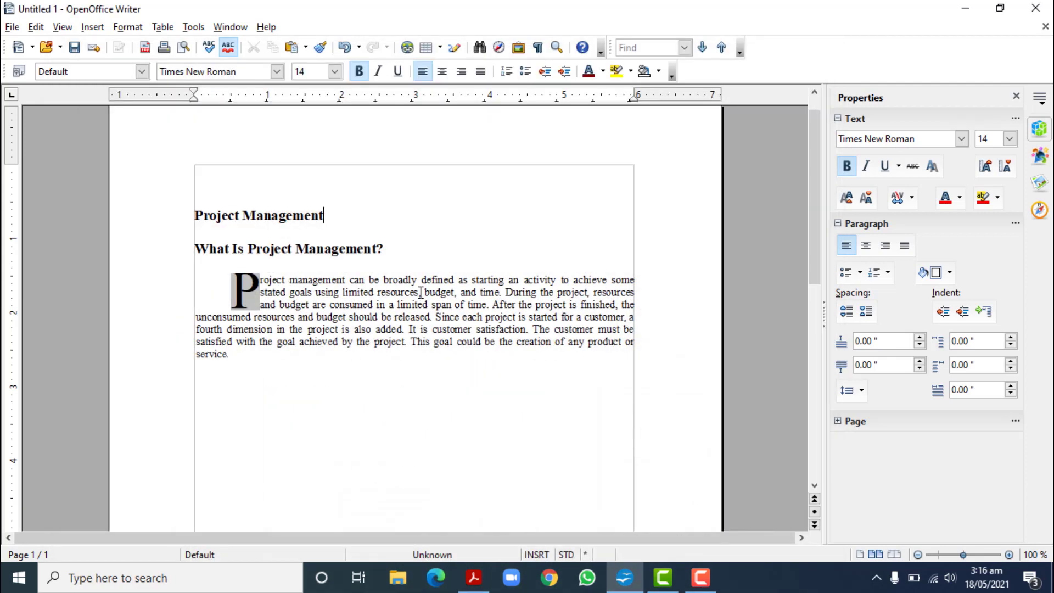
pyautogui.moveTo(326, 216); pyautogui.dragTo(193, 211)
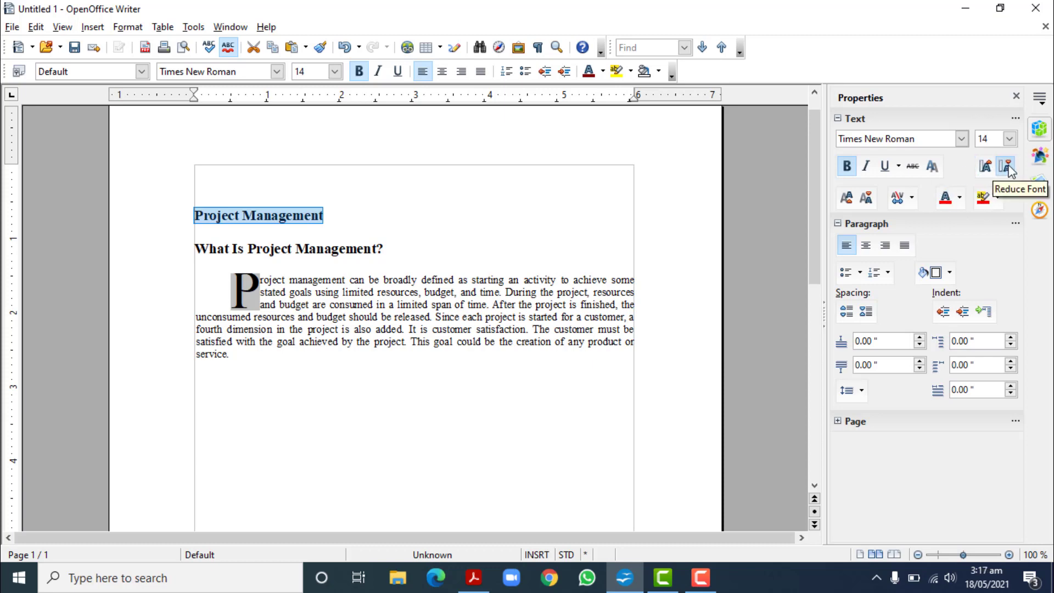
pyautogui.click(986, 167)
pyautogui.click(986, 168)
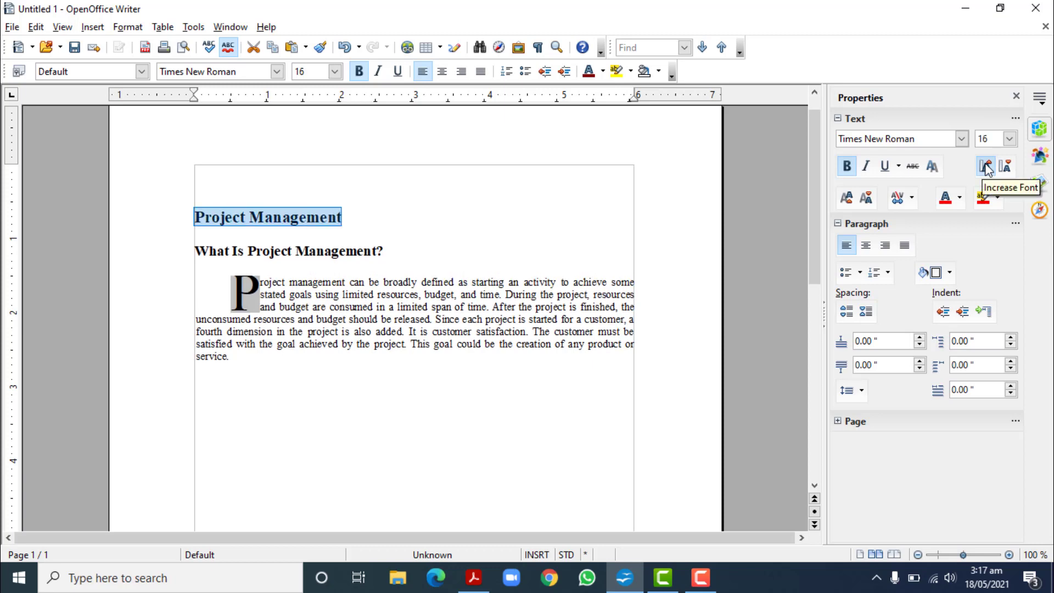
pyautogui.click(985, 168)
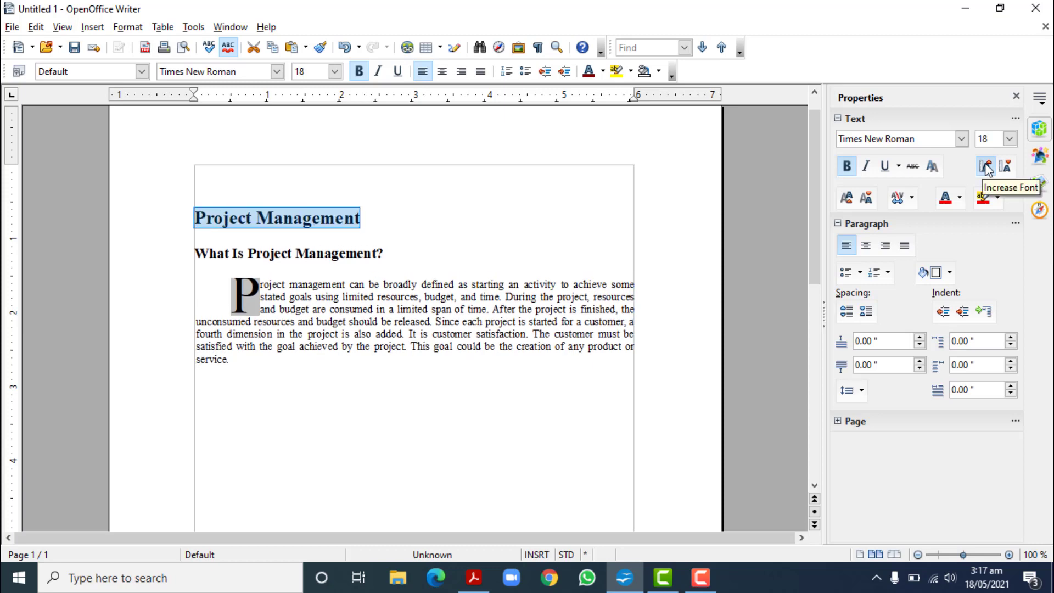
pyautogui.click(986, 167)
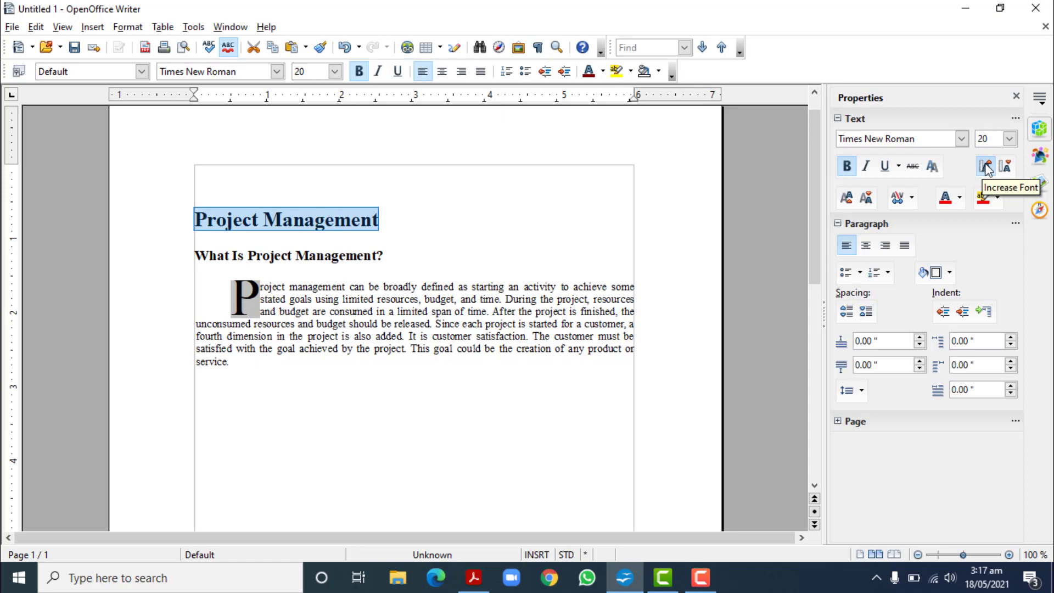
pyautogui.click(1005, 168)
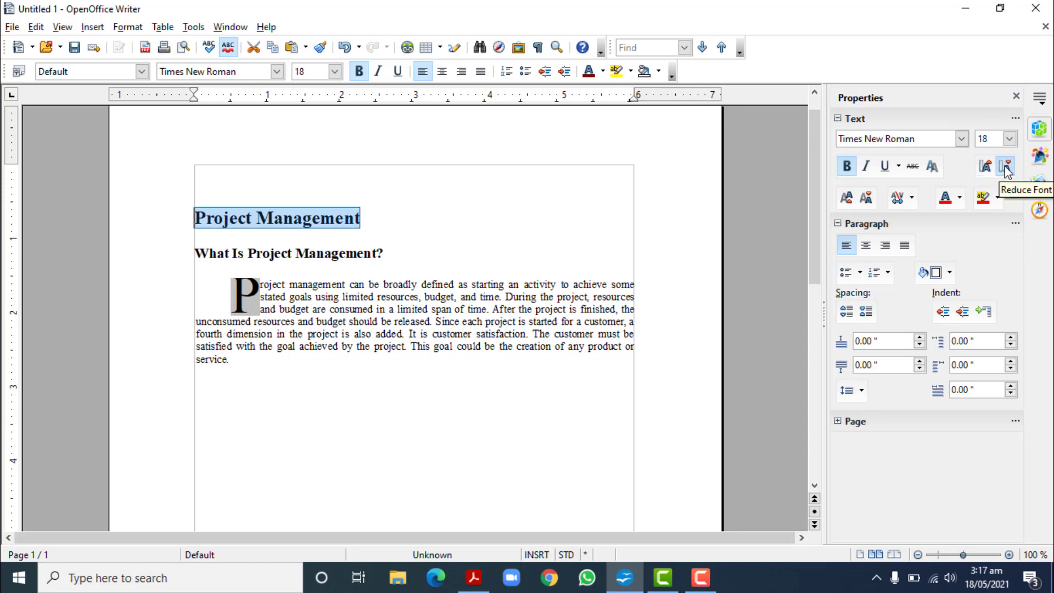
pyautogui.click(338, 332)
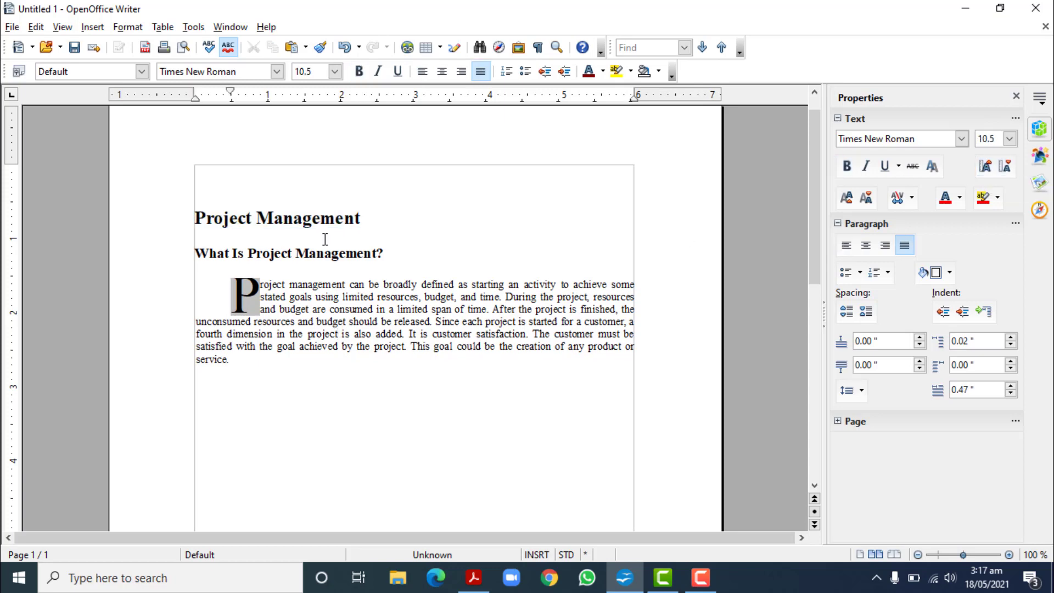
# Enlarge the "Project Management" title to 20 points and check it against PRACTICE 1.pdf.
pyautogui.click(313, 218)
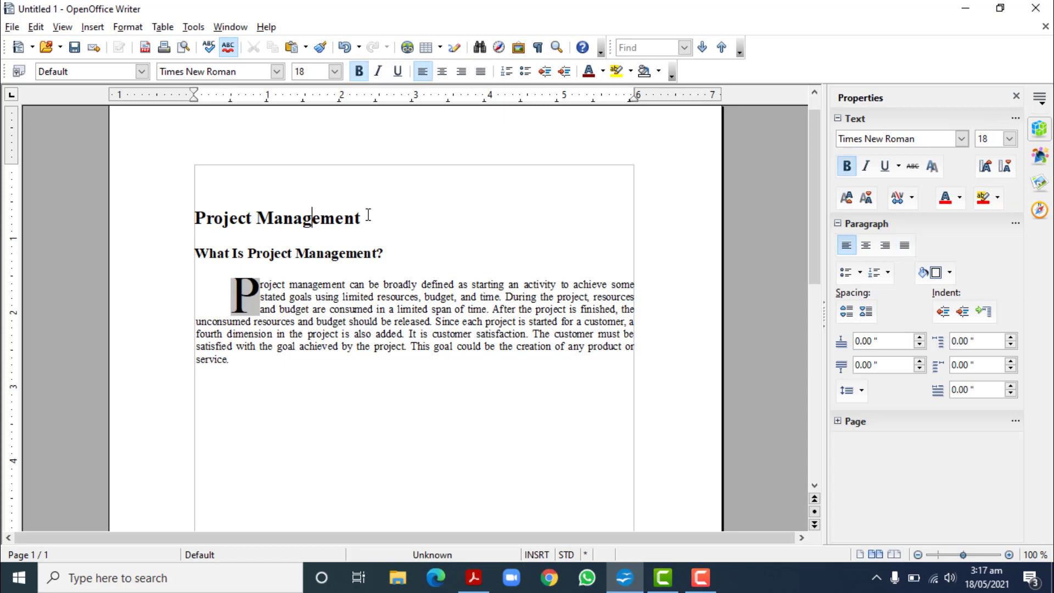
pyautogui.moveTo(368, 215); pyautogui.dragTo(193, 218)
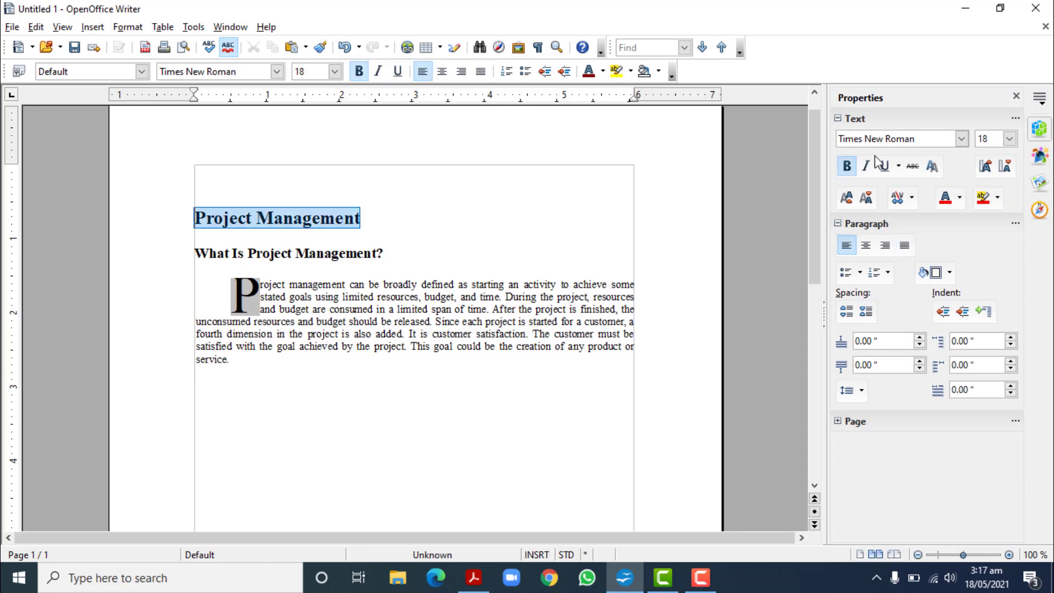
pyautogui.click(1004, 165)
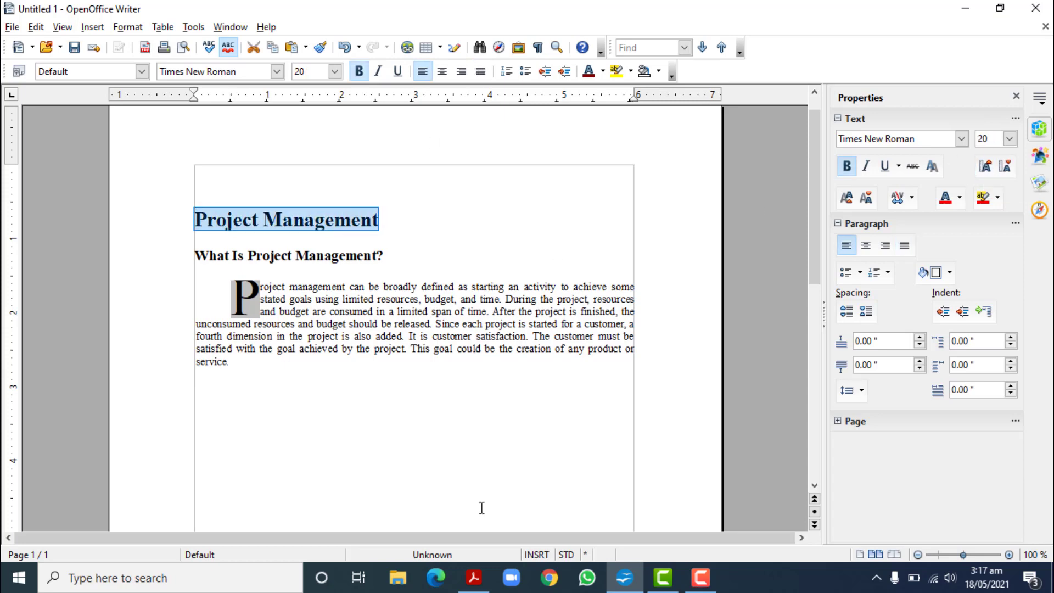
pyautogui.click(473, 578)
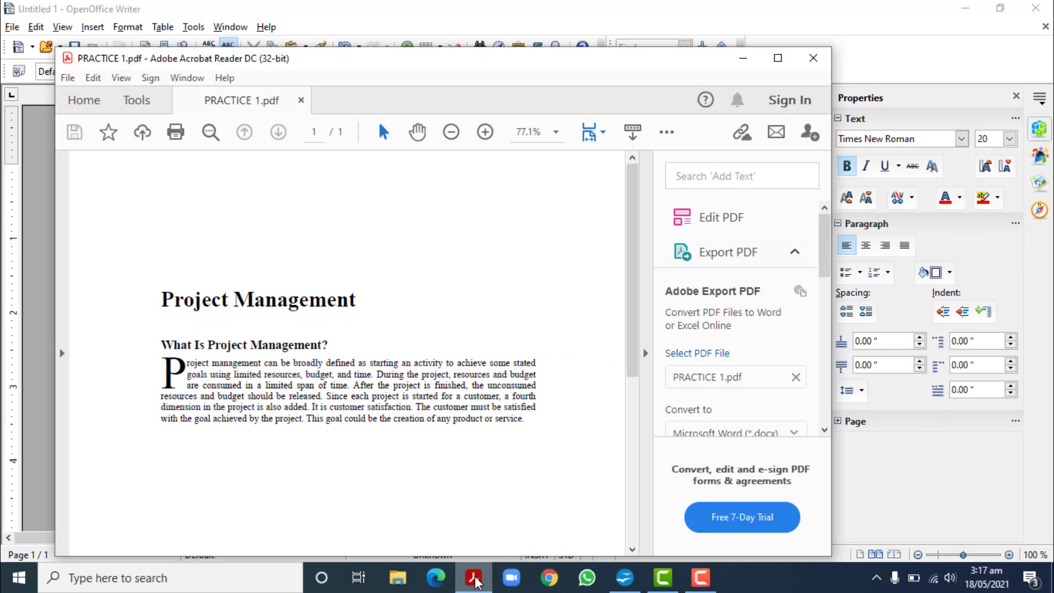
pyautogui.click(473, 577)
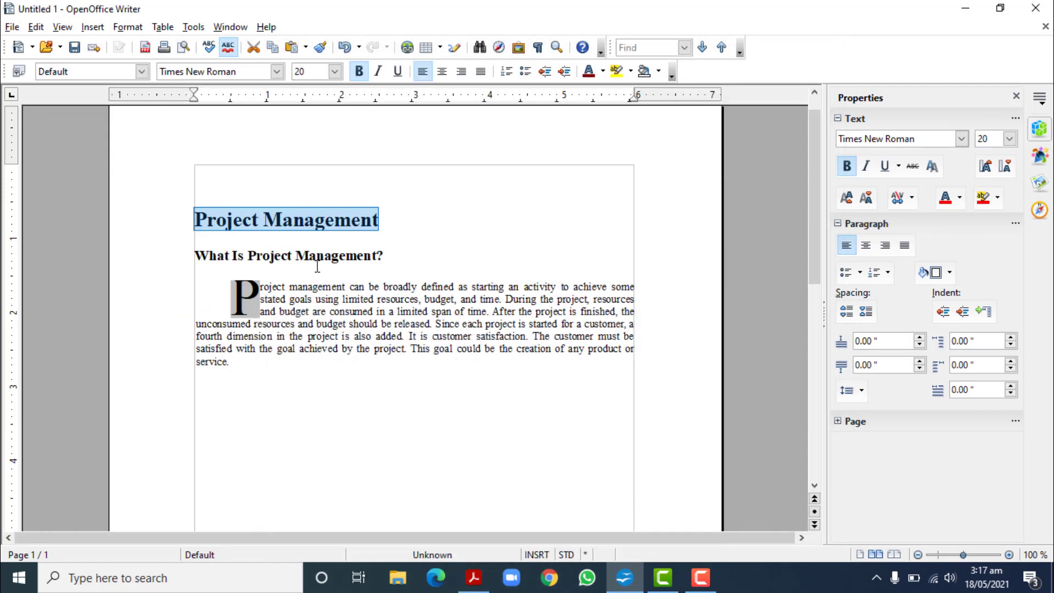
# Reduce the "What Is Project Management?" heading to 12 points and compare it with PRACTICE 1.pdf.
pyautogui.click(317, 256)
pyautogui.moveTo(398, 251); pyautogui.dragTo(181, 261)
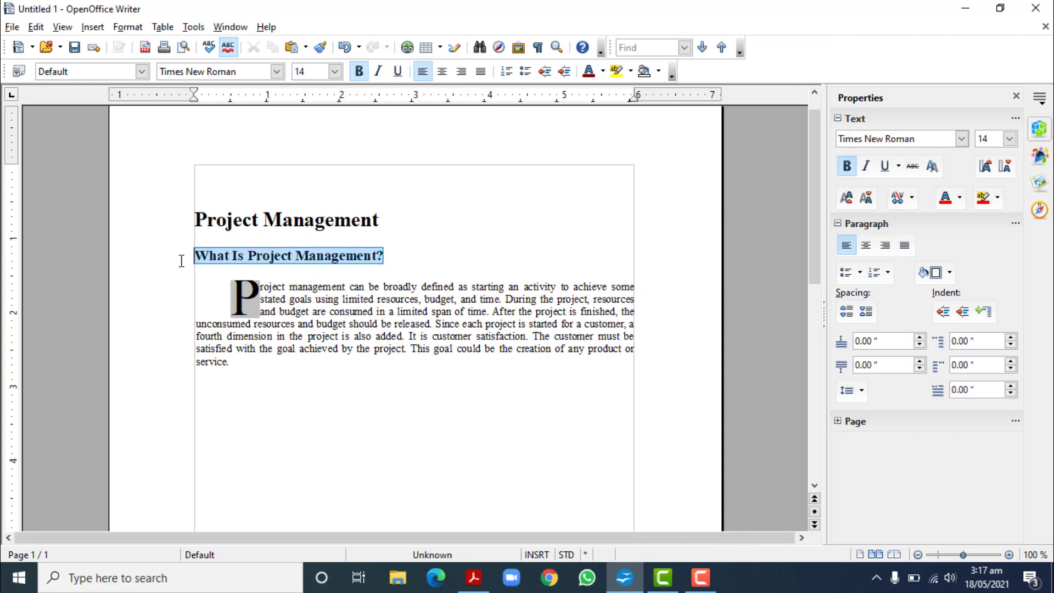
pyautogui.click(1004, 166)
pyautogui.click(1004, 167)
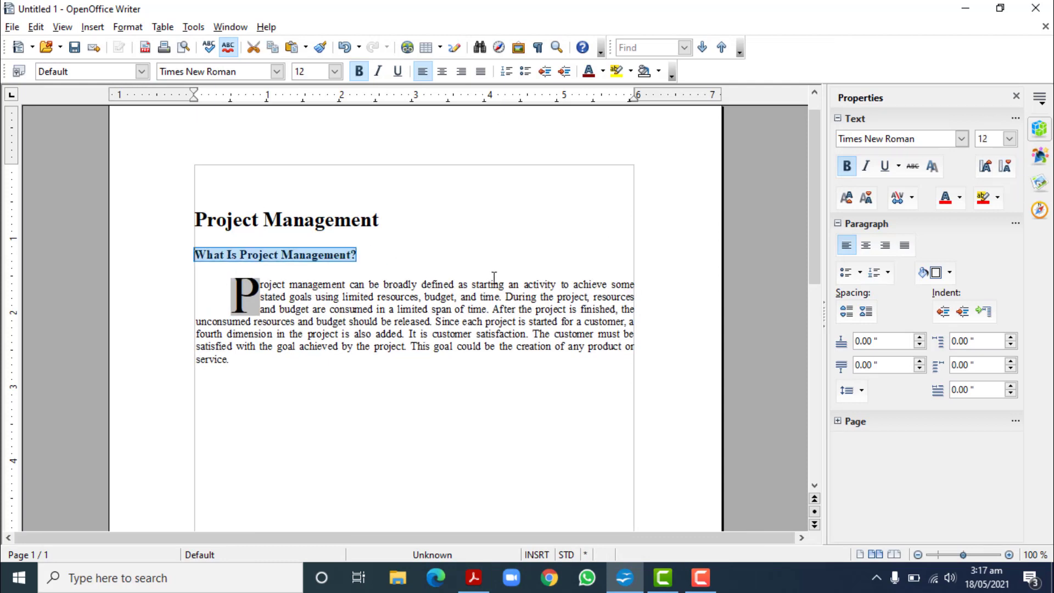
pyautogui.click(420, 318)
pyautogui.click(472, 578)
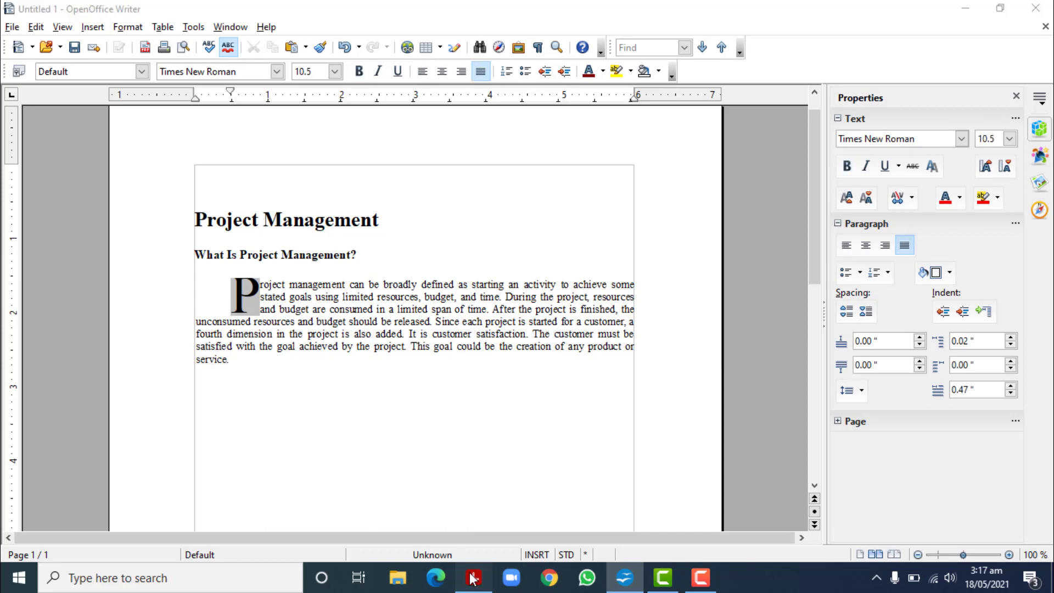
pyautogui.click(472, 577)
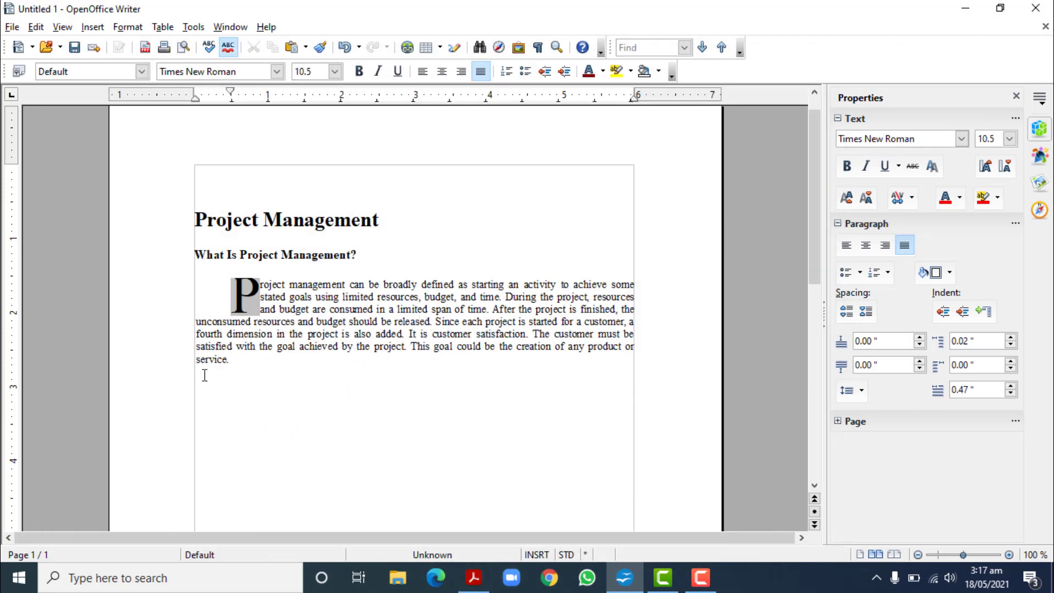
# Reduce the drop cap paragraph's first-line indent to 0.01 inch on the ruler, comparing the layout with PRACTICE 1.pdf.
pyautogui.click(473, 577)
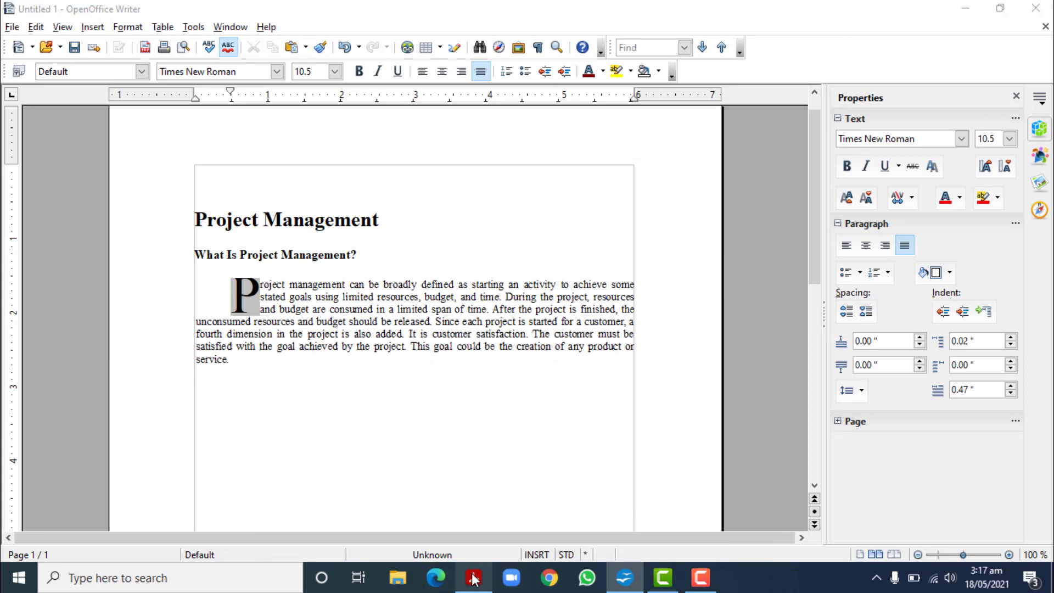
pyautogui.click(473, 577)
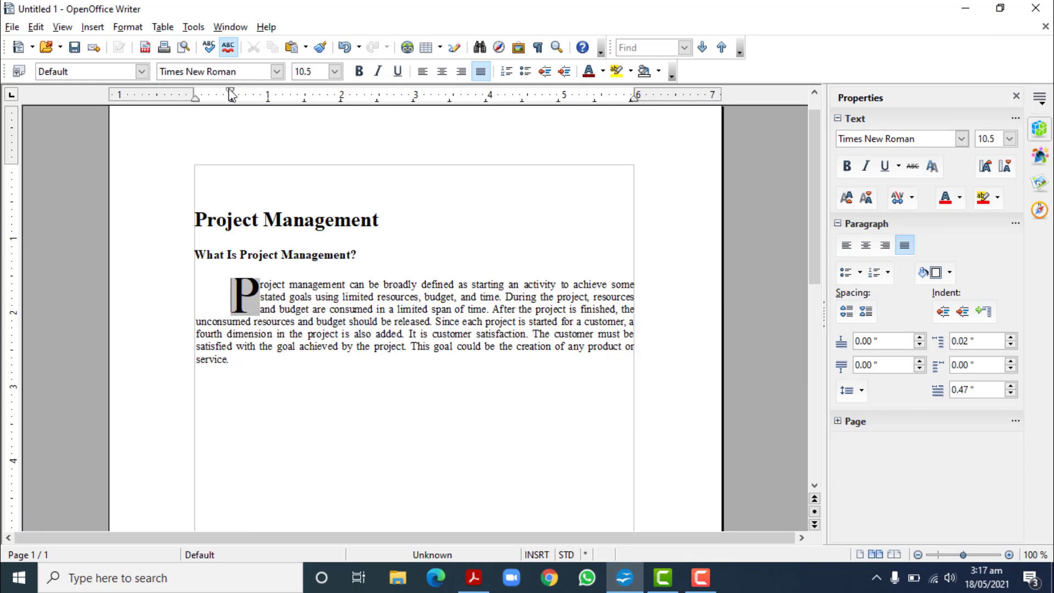
pyautogui.moveTo(231, 93); pyautogui.dragTo(196, 94)
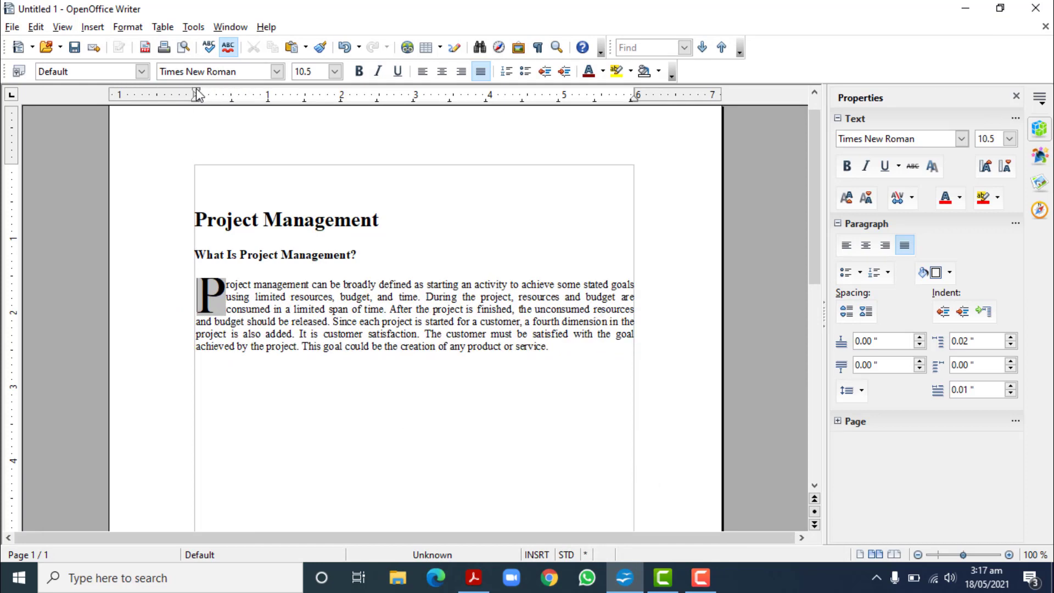
pyautogui.click(470, 579)
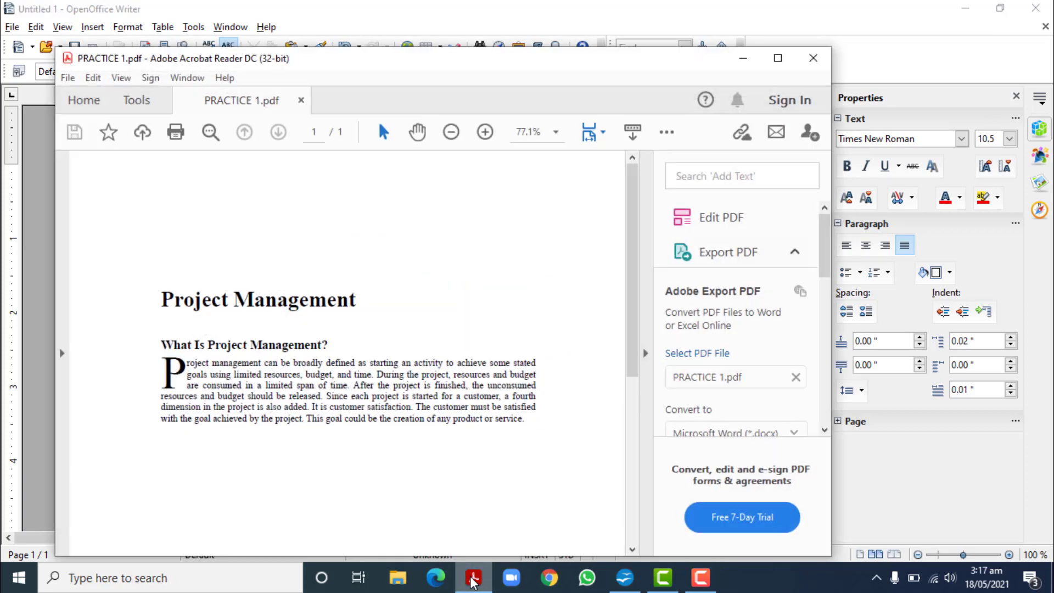
pyautogui.click(471, 579)
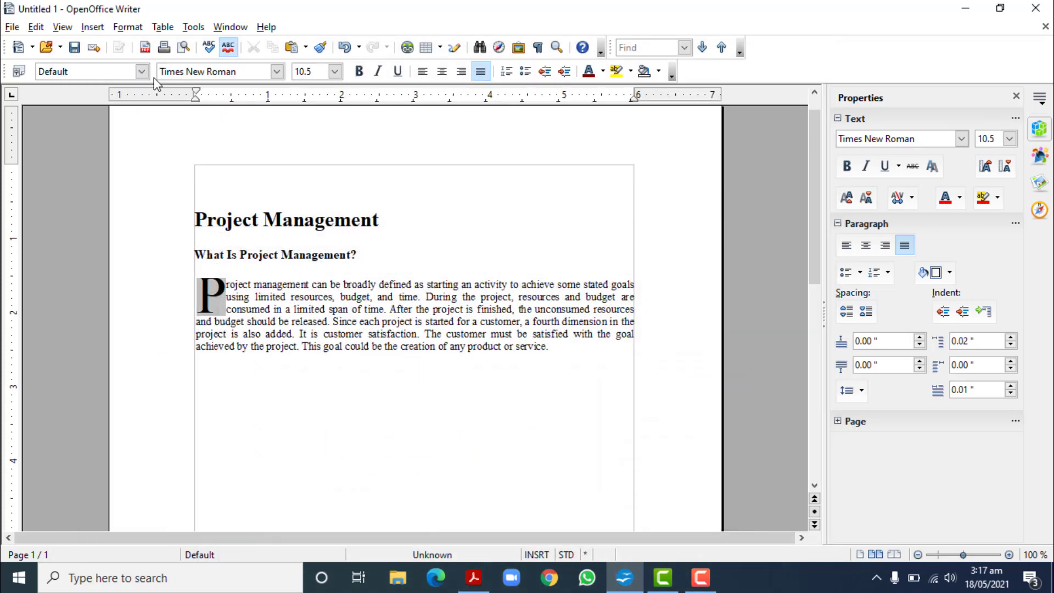
# Hide the text boundaries to compare the page with PRACTICE 1.pdf, and show them again.
pyautogui.click(63, 28)
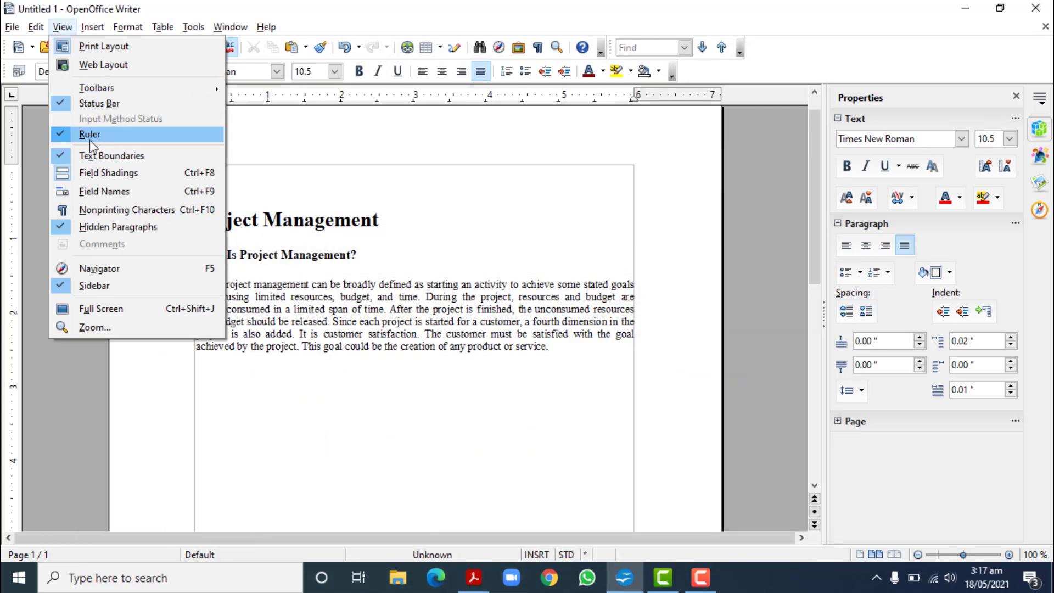
pyautogui.click(90, 155)
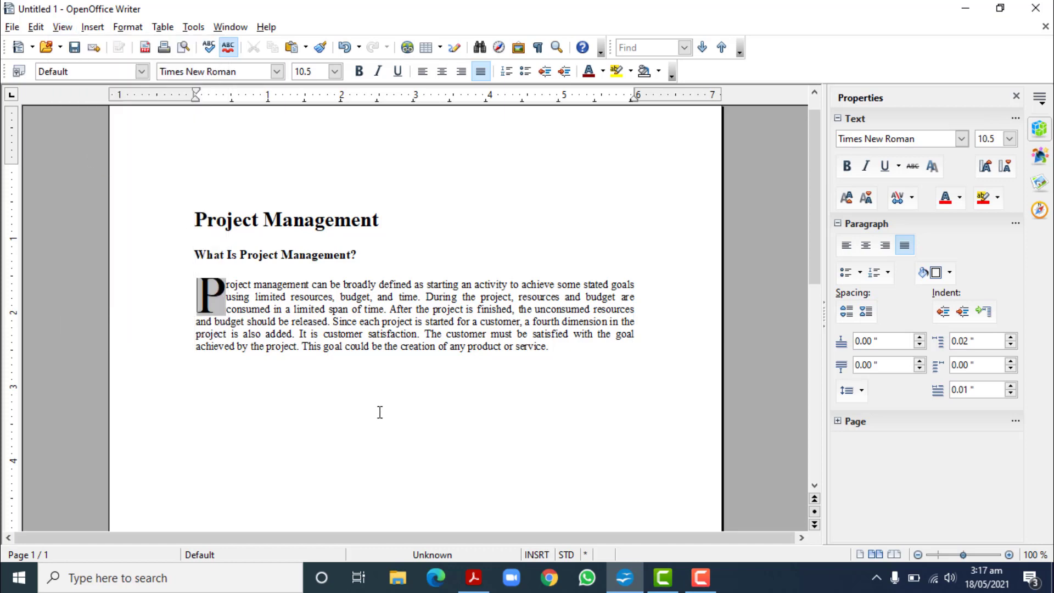
pyautogui.click(472, 578)
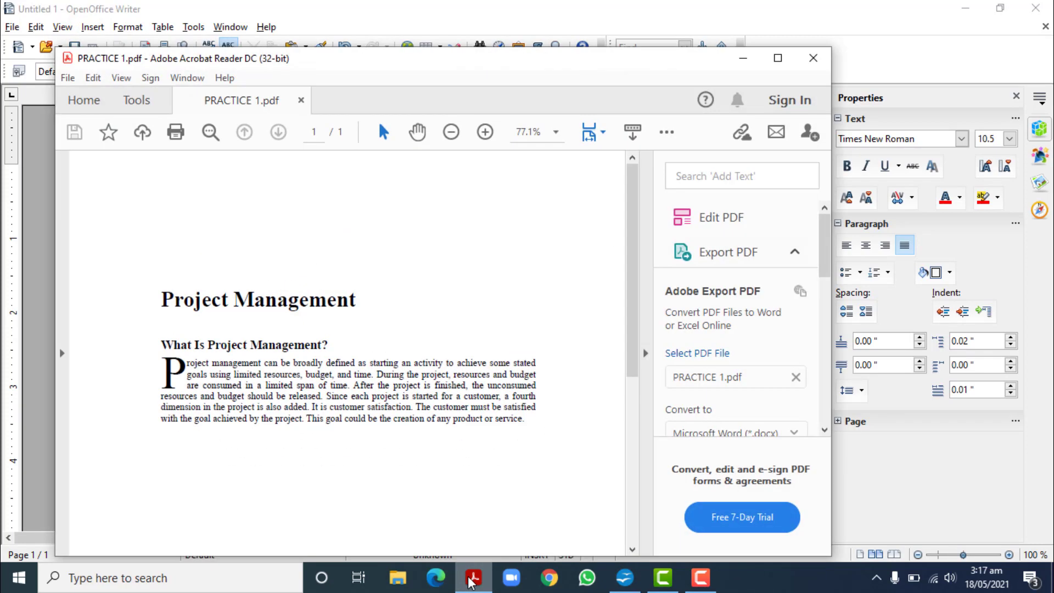
pyautogui.click(471, 581)
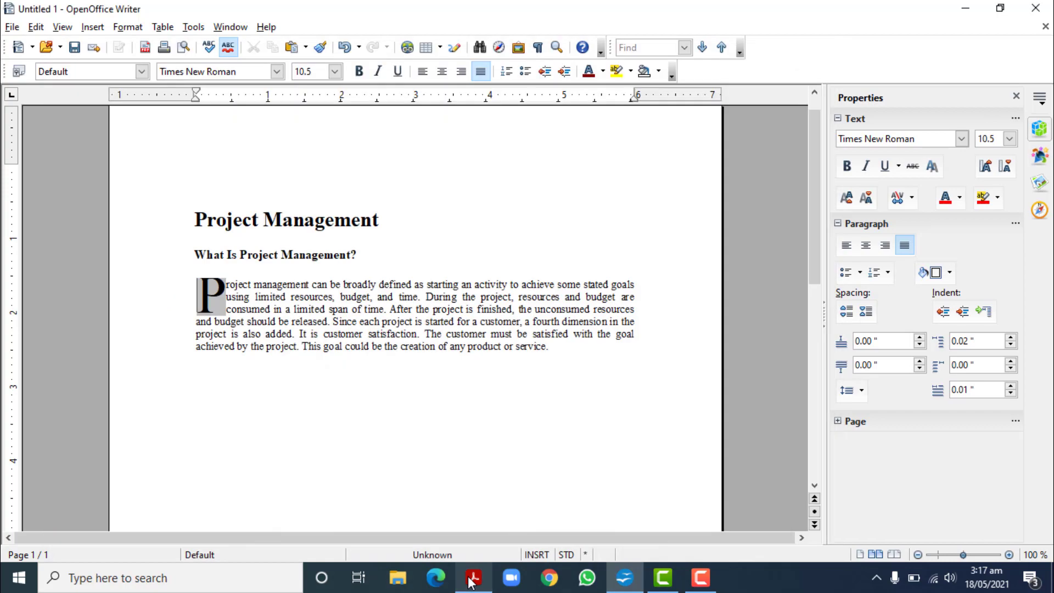
pyautogui.click(472, 579)
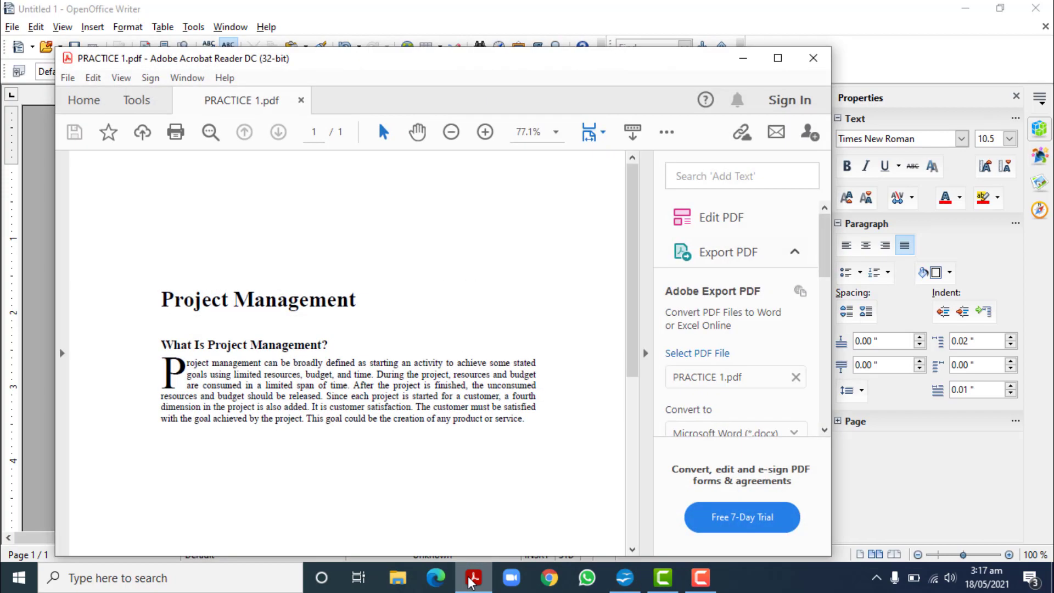
pyautogui.click(470, 581)
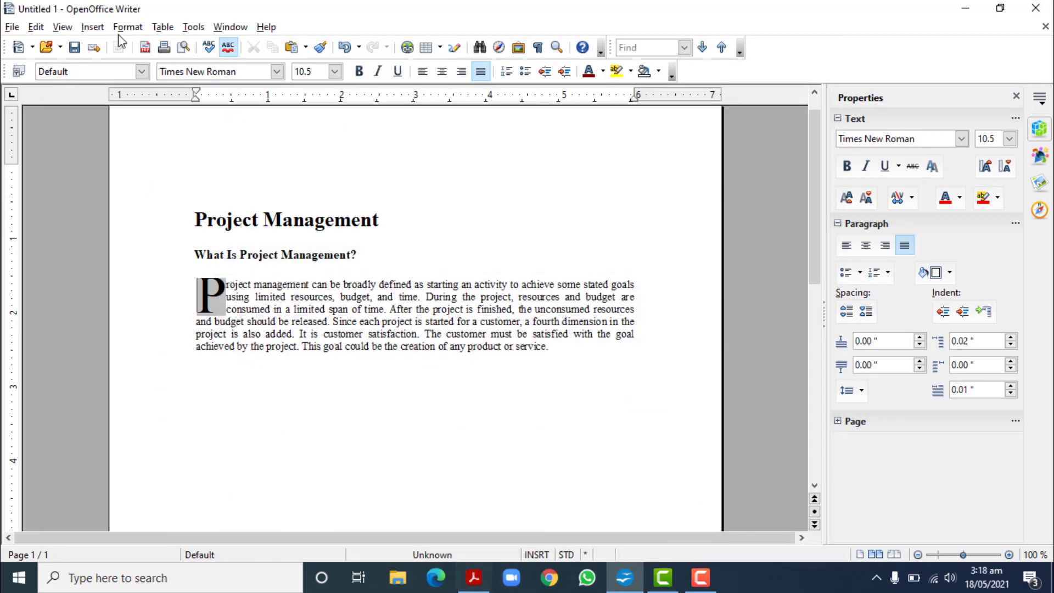
pyautogui.click(63, 27)
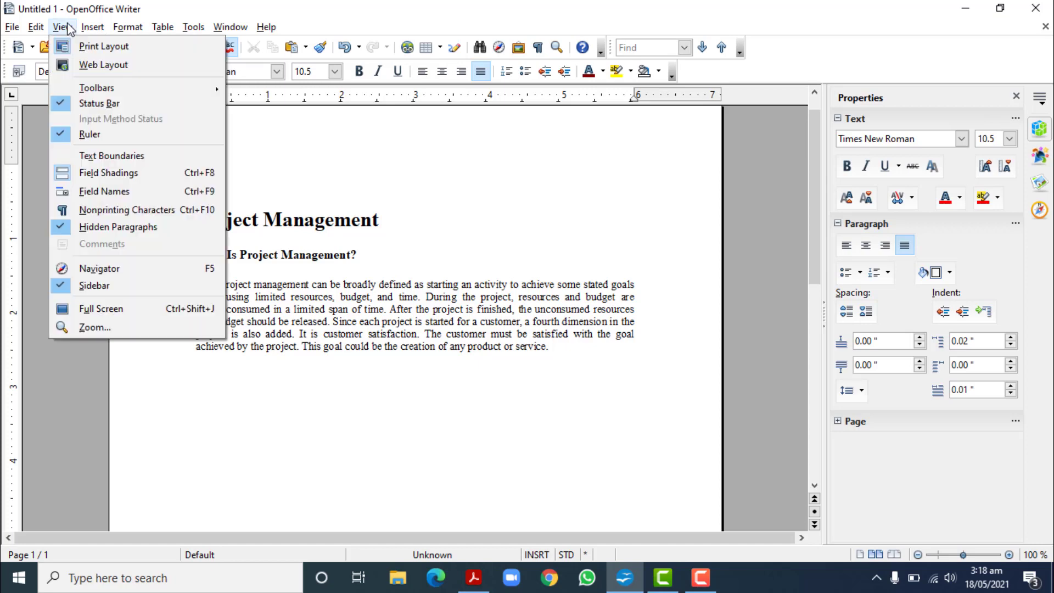
pyautogui.click(100, 156)
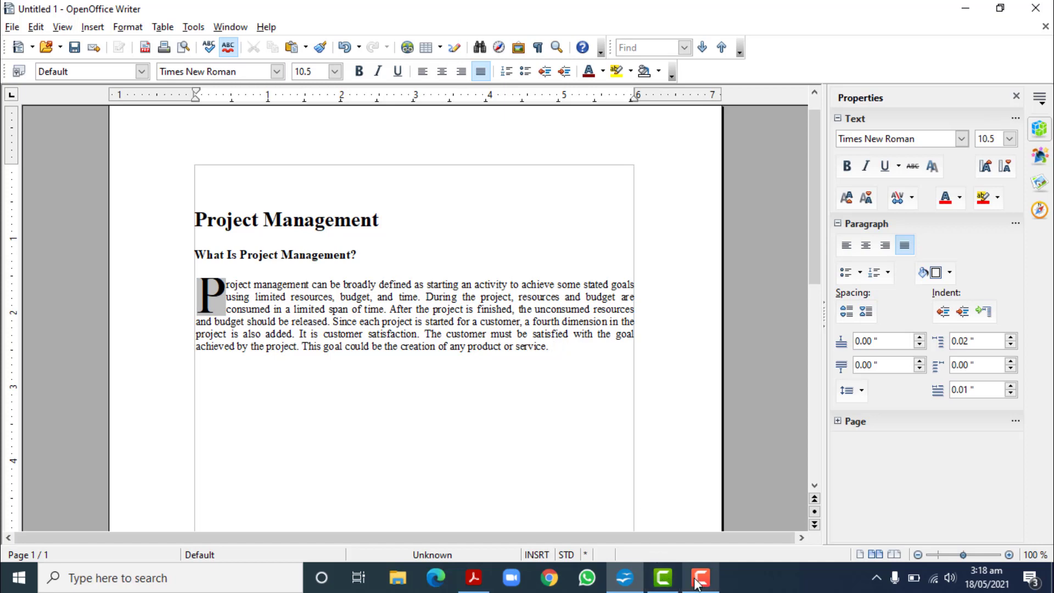
pyautogui.click(664, 584)
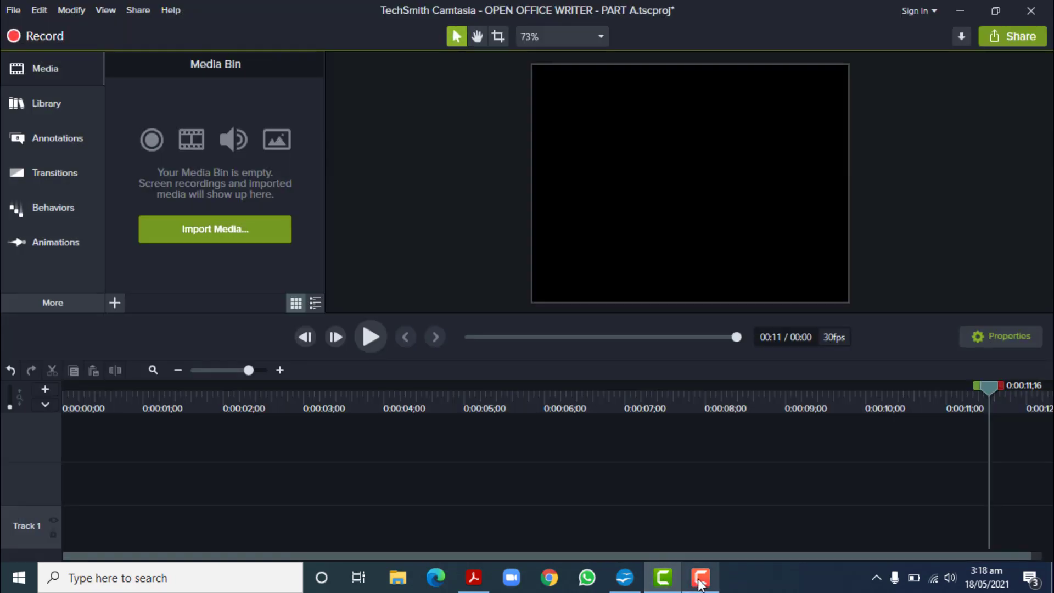